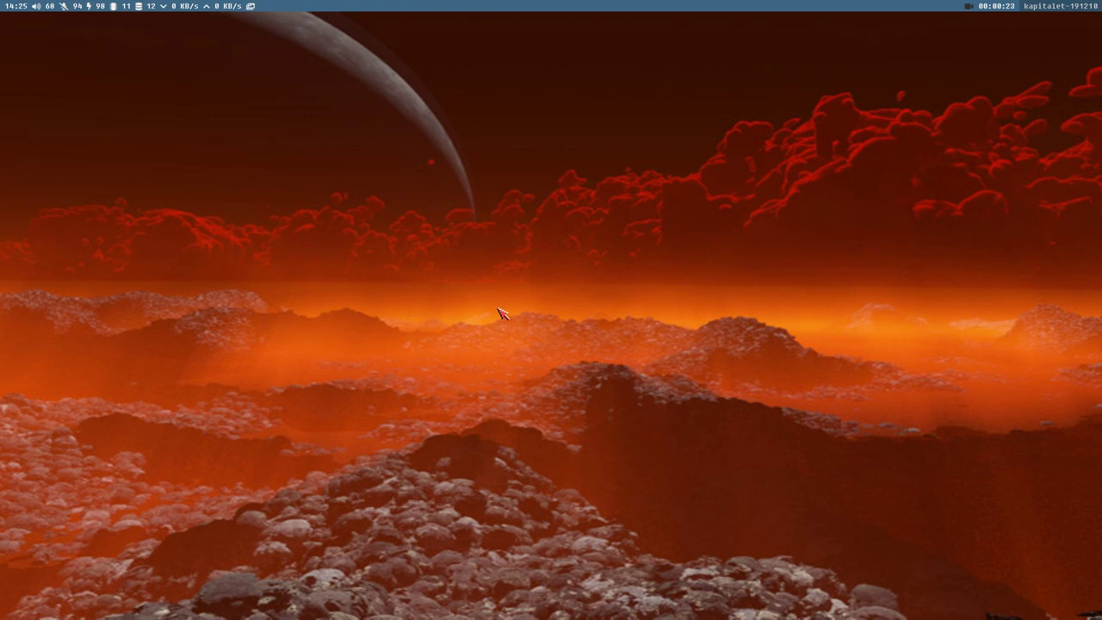
# Step: Launch Pale Moon and switch to Sublime Text, placing the cursor in the "First Post ever" Markdown file in command mode
pyautogui.press('super+f')
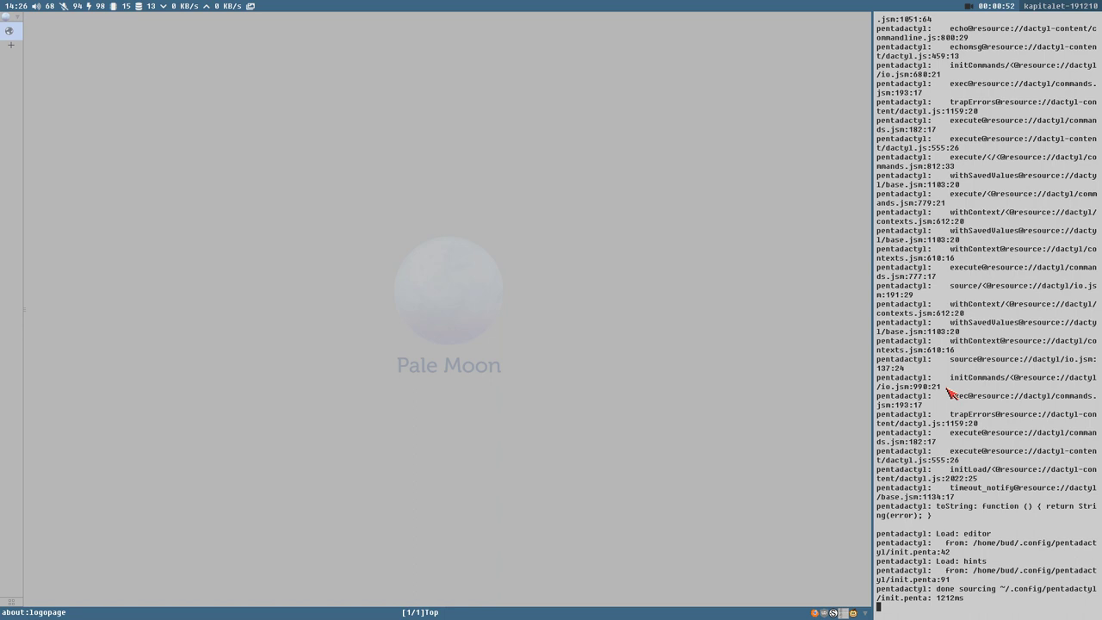
pyautogui.press('super+s')
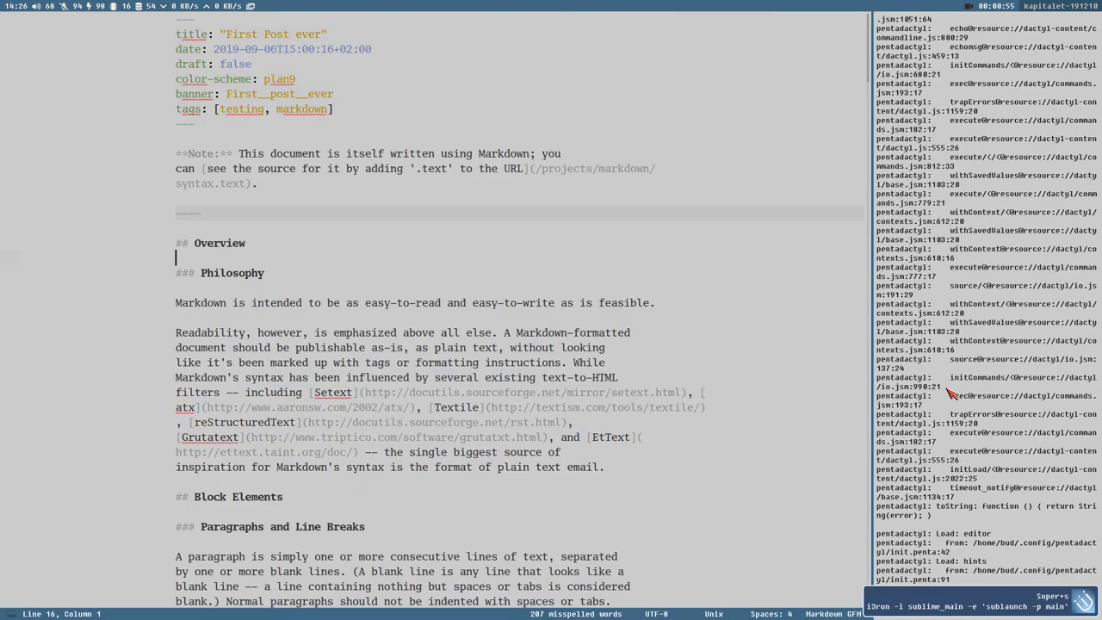
pyautogui.press('Escape')
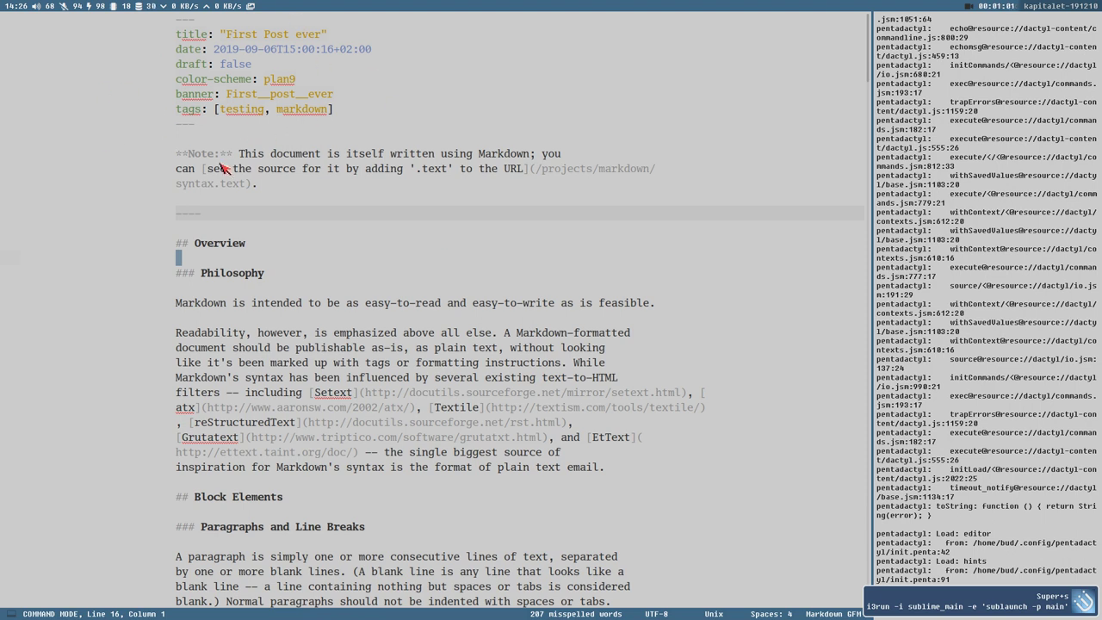
pyautogui.moveTo(223, 169); pyautogui.dragTo(353, 286)
pyautogui.click(353, 286)
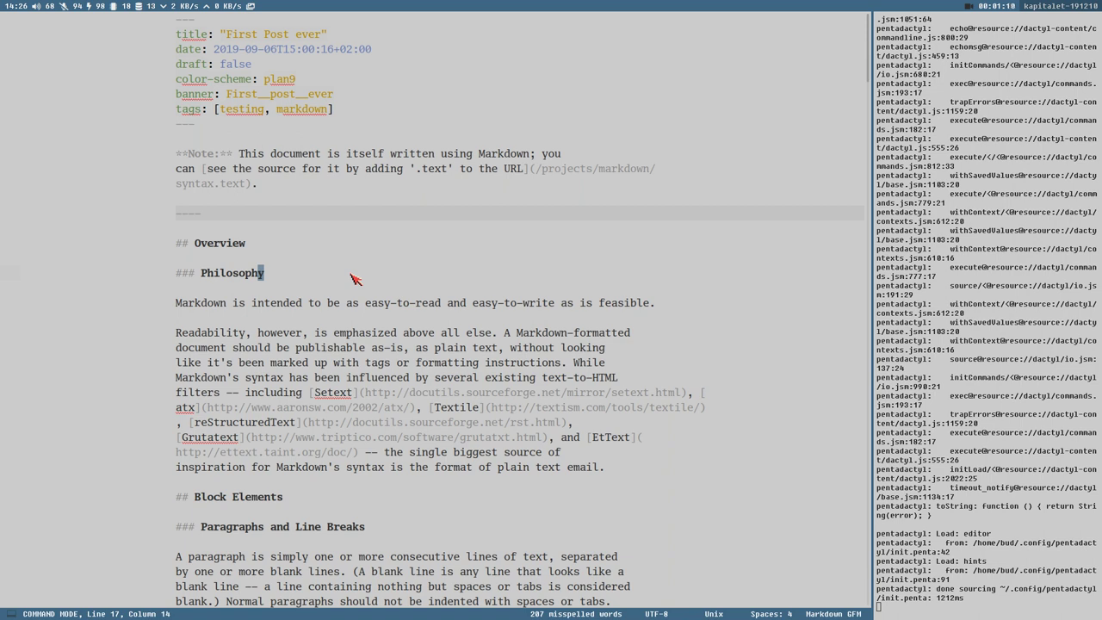
# Step: Open the bashugo live preview of the first post above Pale Moon and show the window title bars
pyautogui.press('super+f')
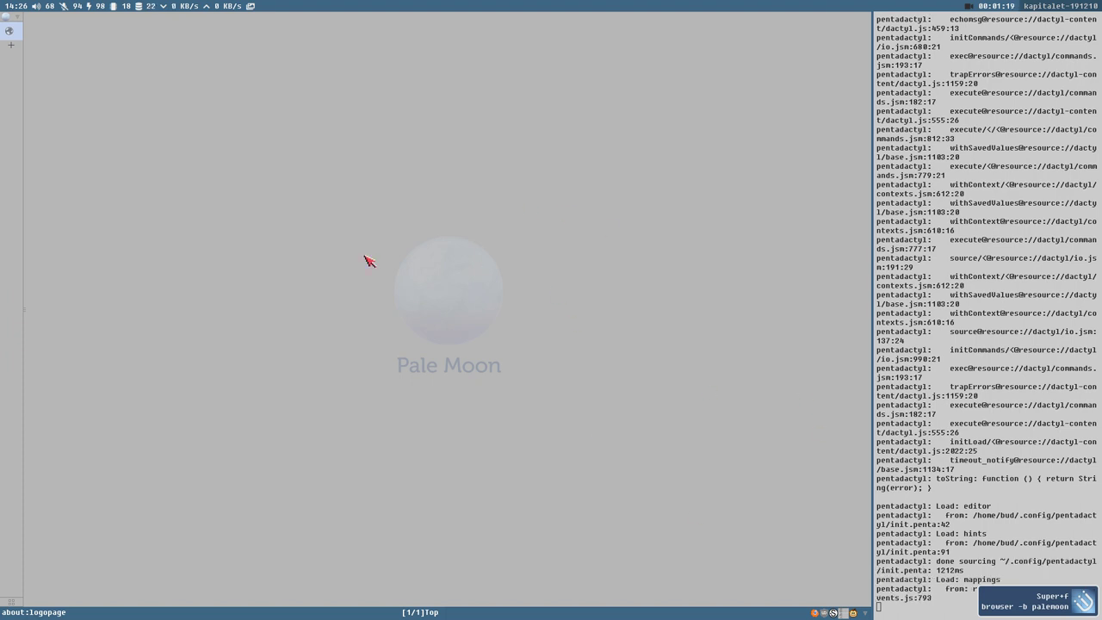
pyautogui.press('super+shift+f')
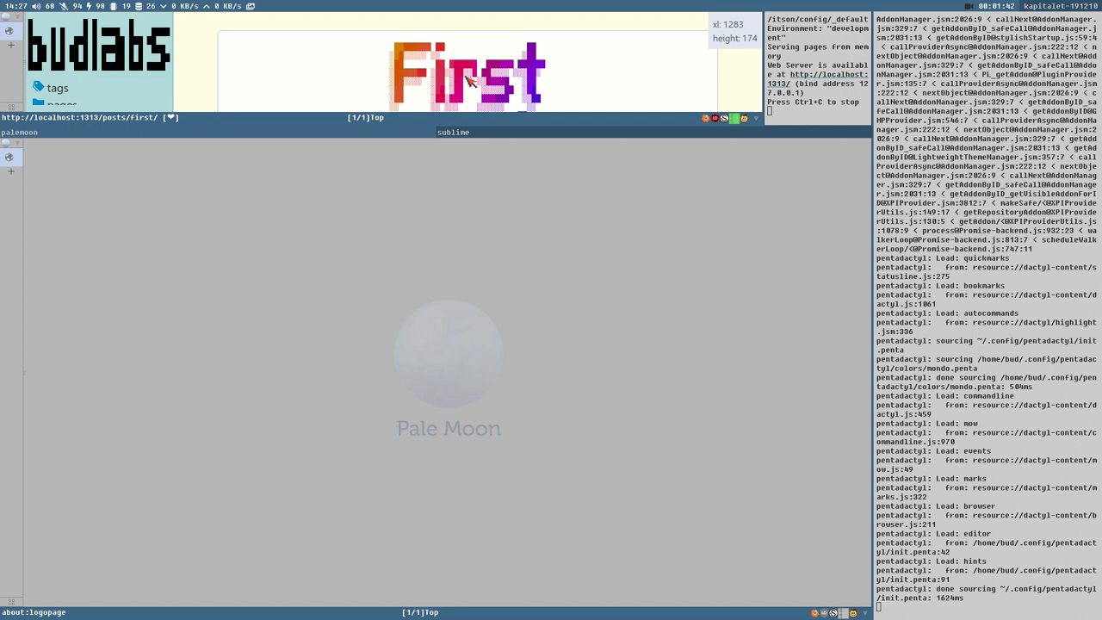
pyautogui.press('super+b')
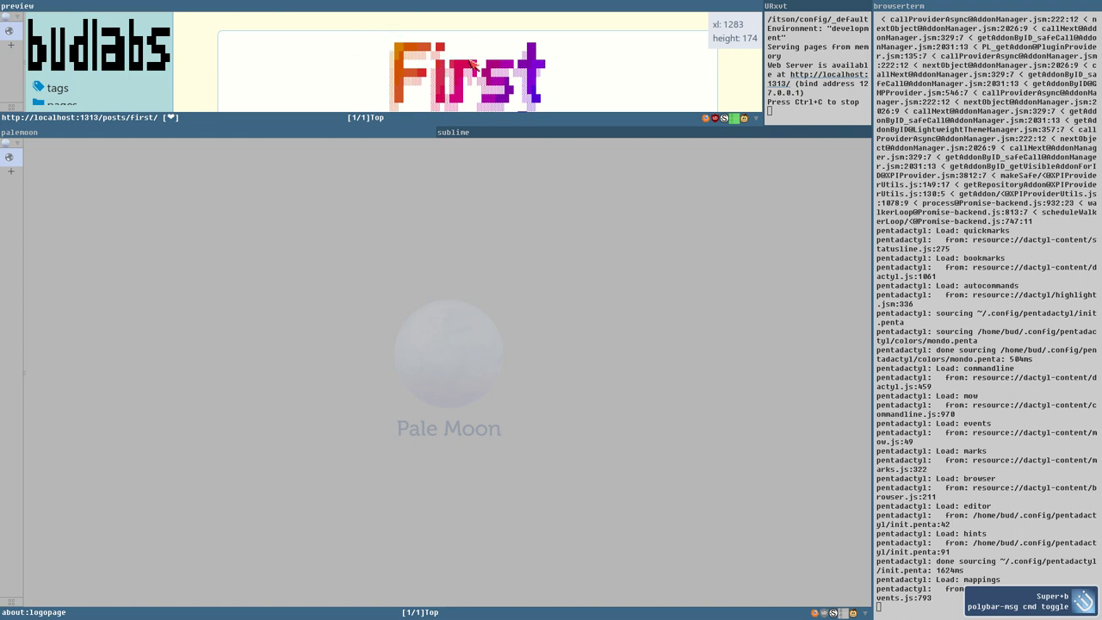
# Step: Enlarge the preview pane to look through the first post, and apply the preset i3fyra layout
pyautogui.press('super+ctrl+k')
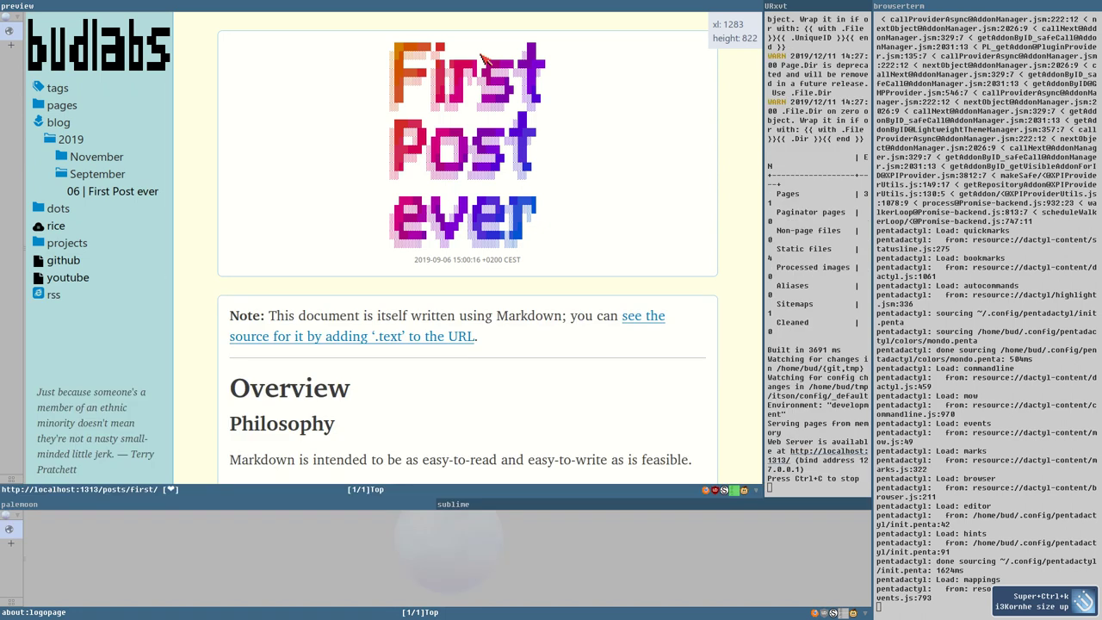
pyautogui.scroll(-10, 647, 240)
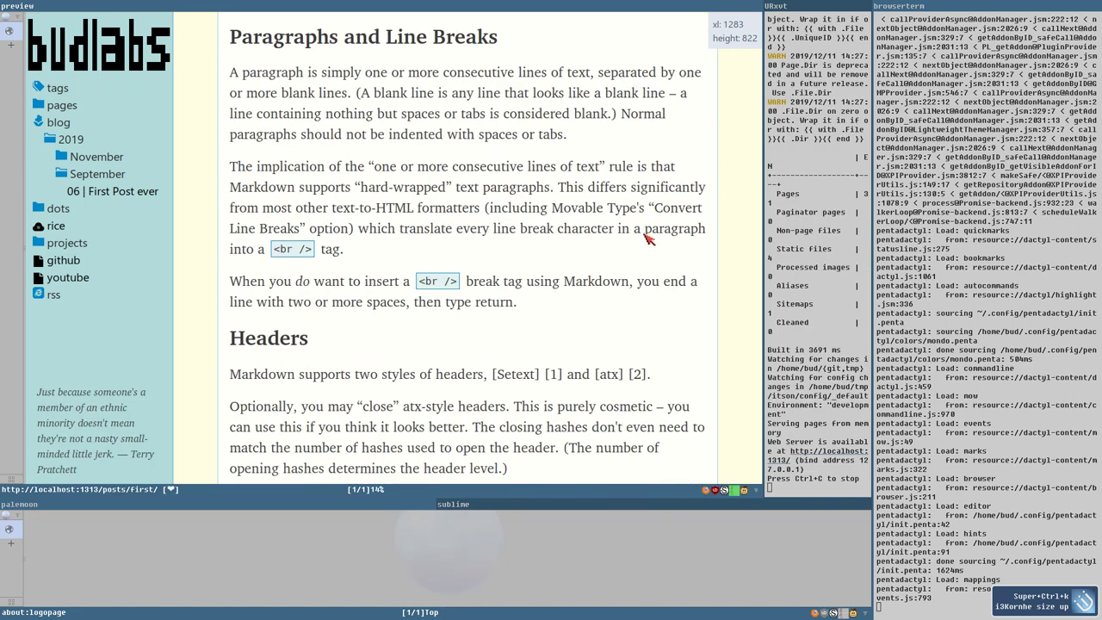
pyautogui.scroll(14, 647, 240)
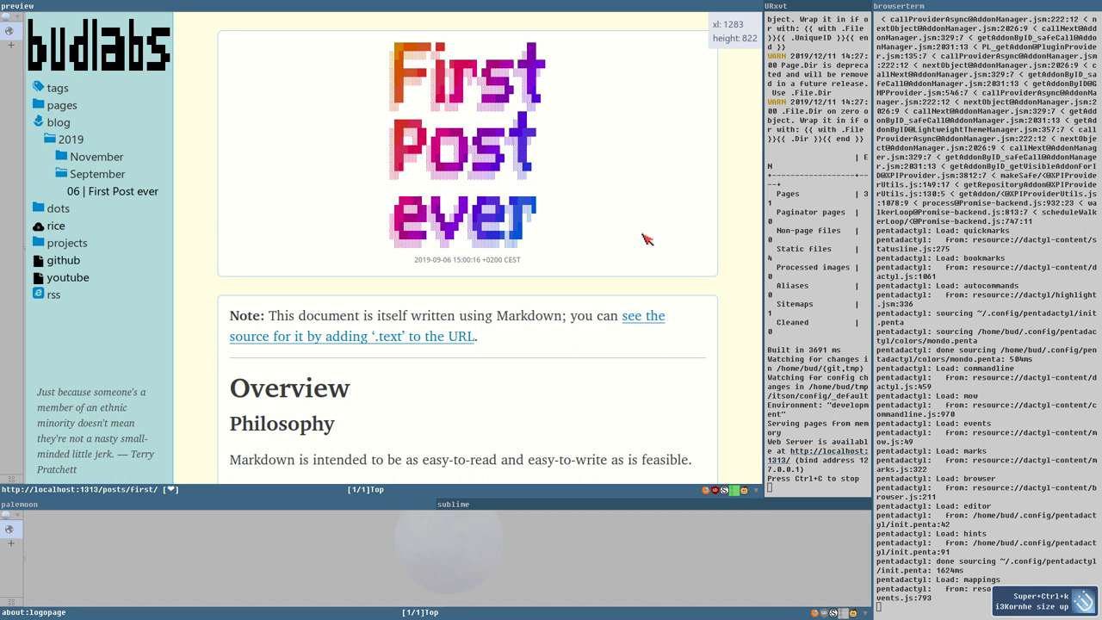
pyautogui.press('super+p')
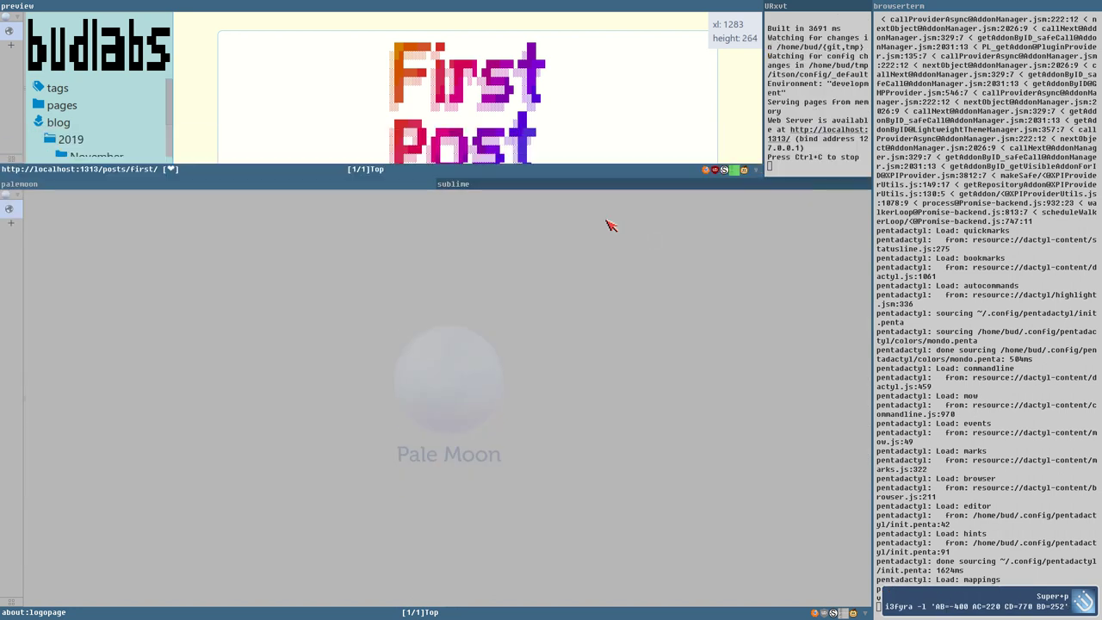
# Step: Show Sublime Text's sidebar, open this_site_how.md from the posts folder, and load that post in the bashugo preview
pyautogui.click(562, 185)
pyautogui.click(410, 273)
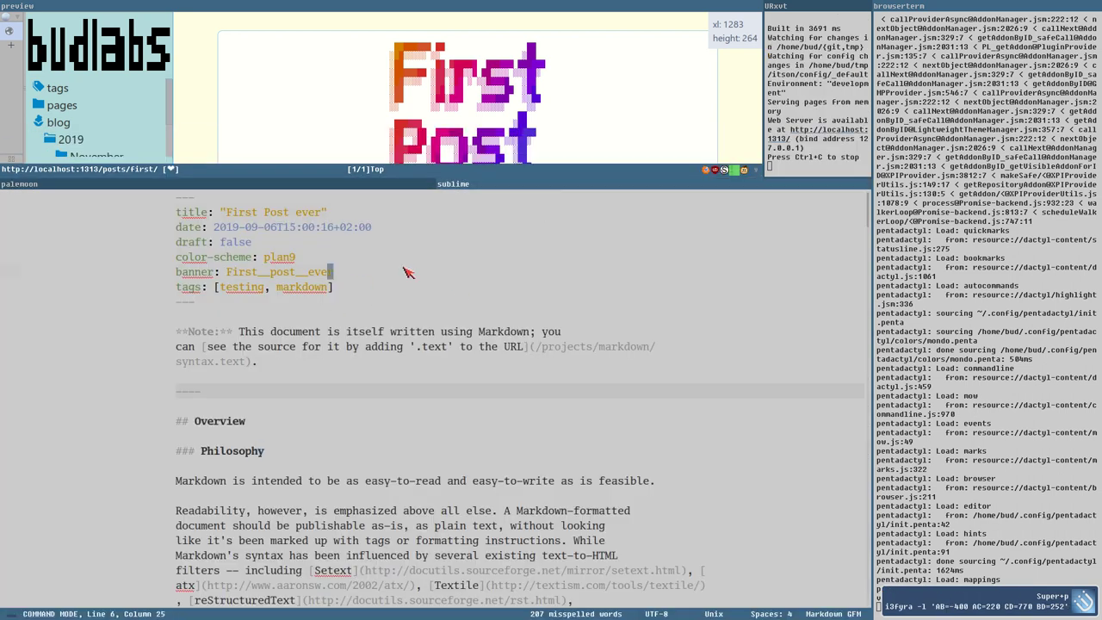
pyautogui.hotkey('ctrl', 'k')
pyautogui.hotkey('ctrl', 'b')
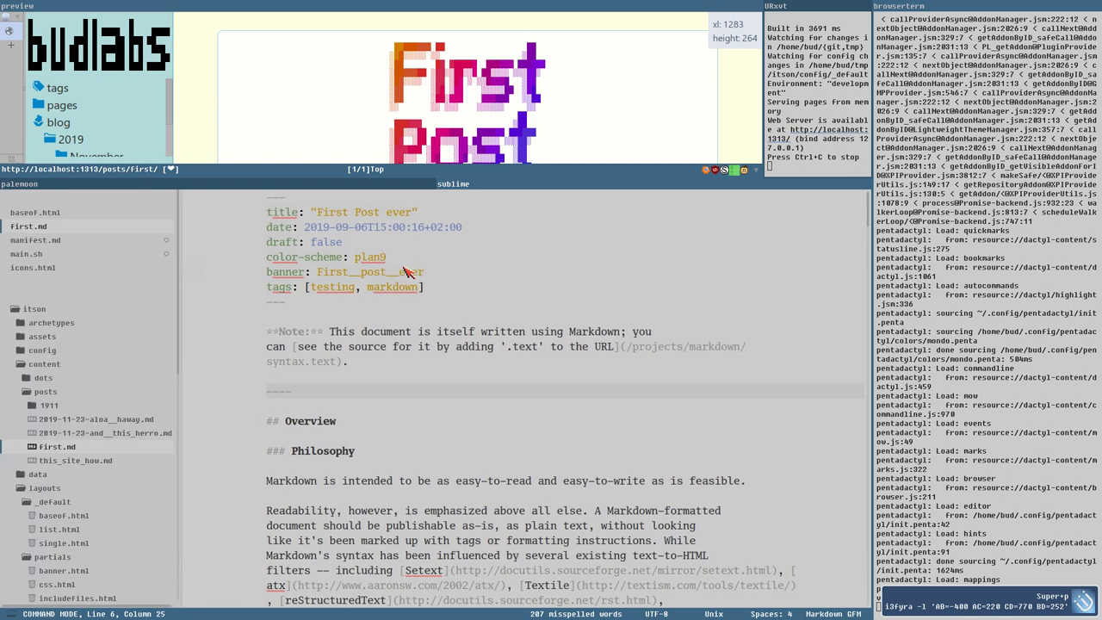
pyautogui.click(76, 460)
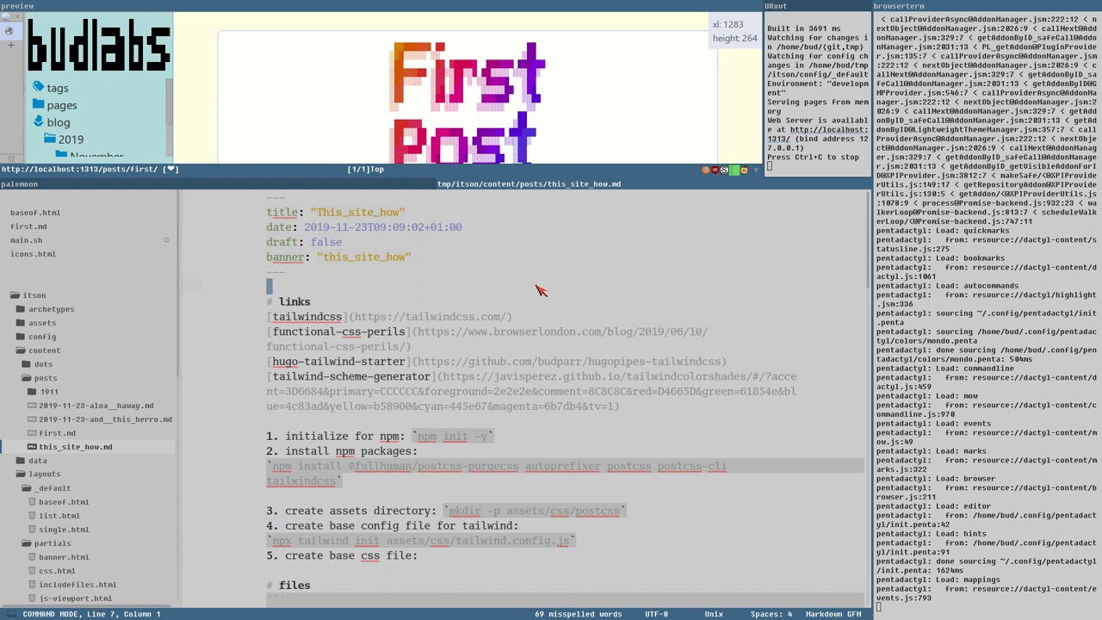
pyautogui.press('super+shift+f')
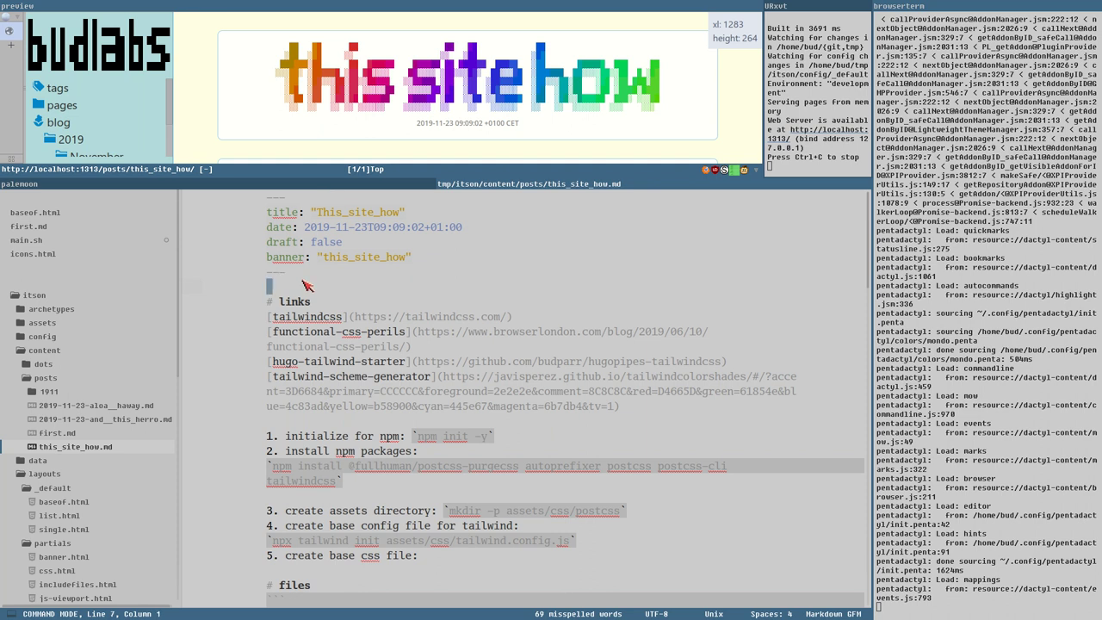
pyautogui.press('i')
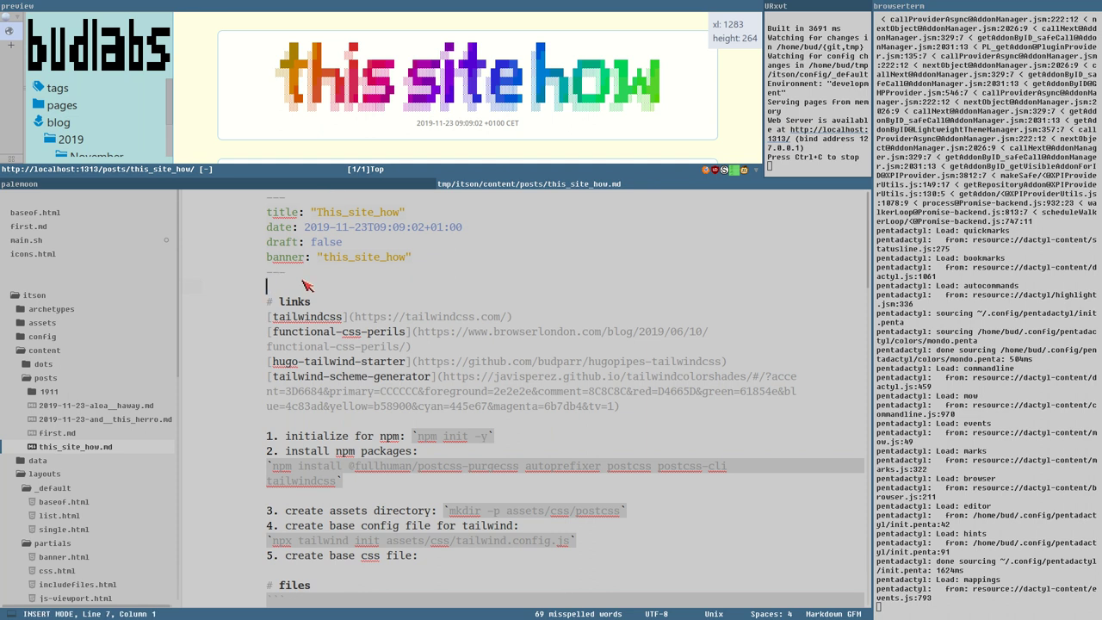
pyautogui.write('http://localhost:1313/posts/this_site_how')
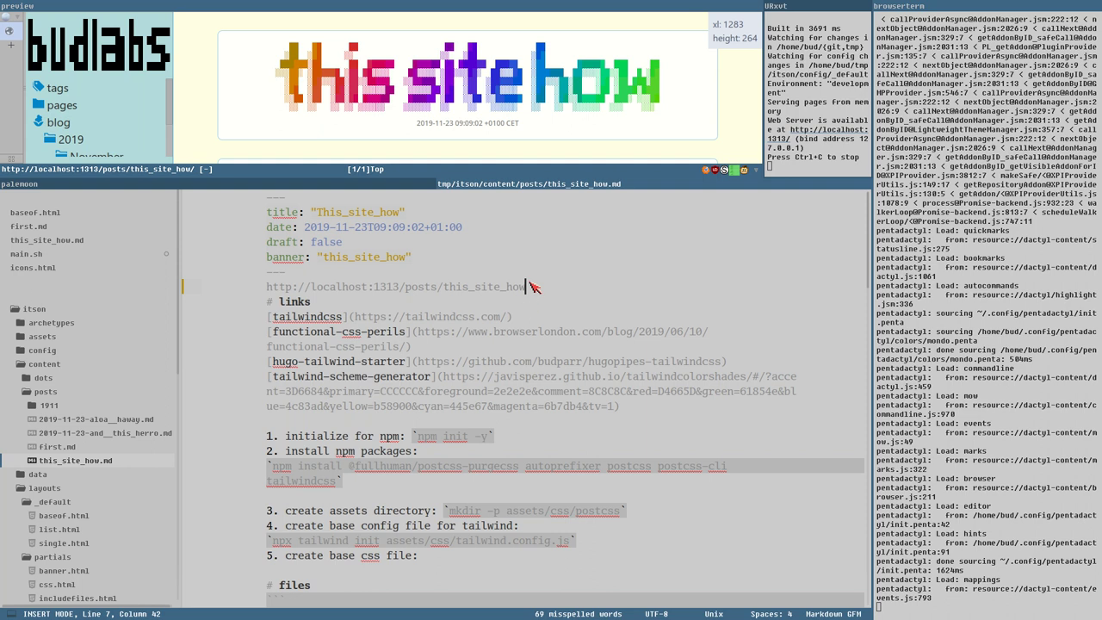
pyautogui.moveTo(531, 287); pyautogui.dragTo(242, 290)
pyautogui.press('BackSpace')
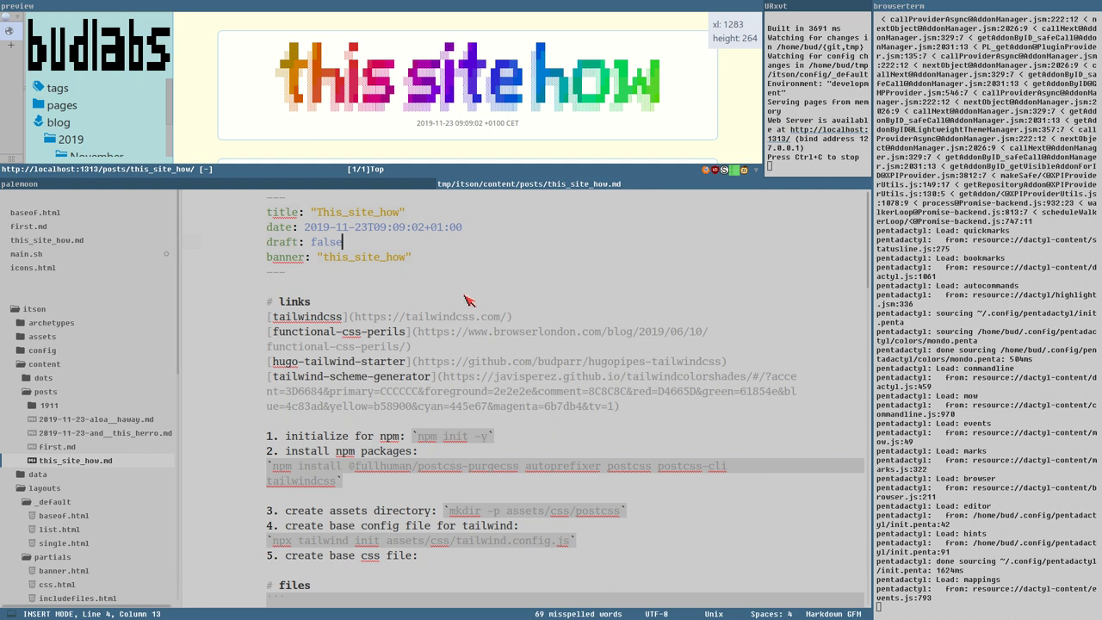
# Step: Look over the links and setup steps in the rendered preview, and save this_site_how.md to rebuild the site
pyautogui.scroll(-6, 464, 300)
pyautogui.scroll(6, 465, 300)
pyautogui.scroll(-5, 489, 65)
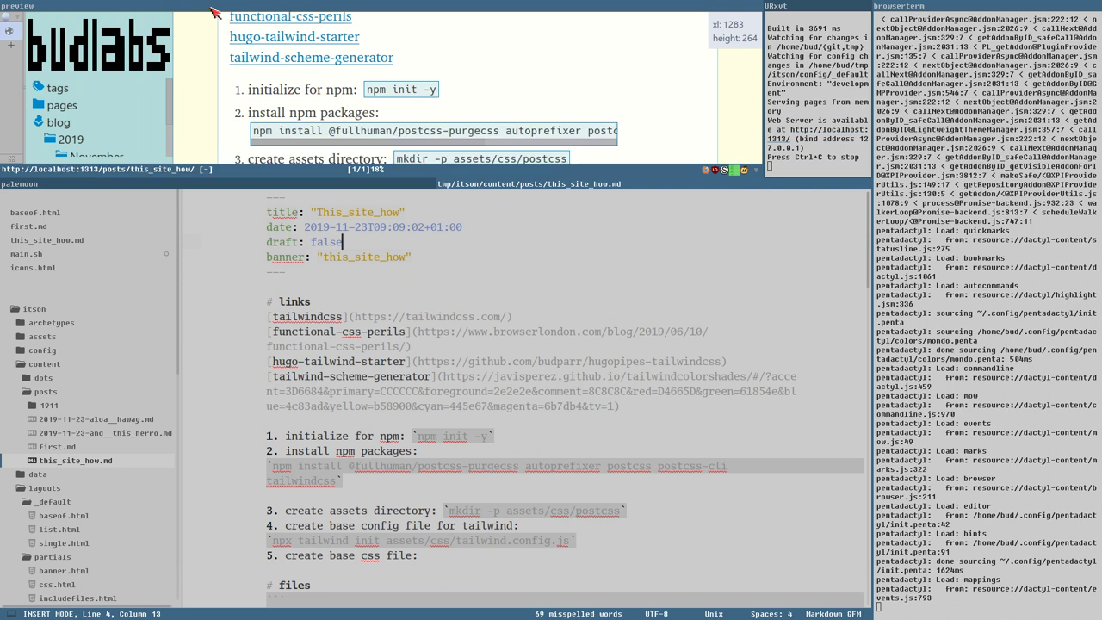
pyautogui.scroll(2, 387, 116)
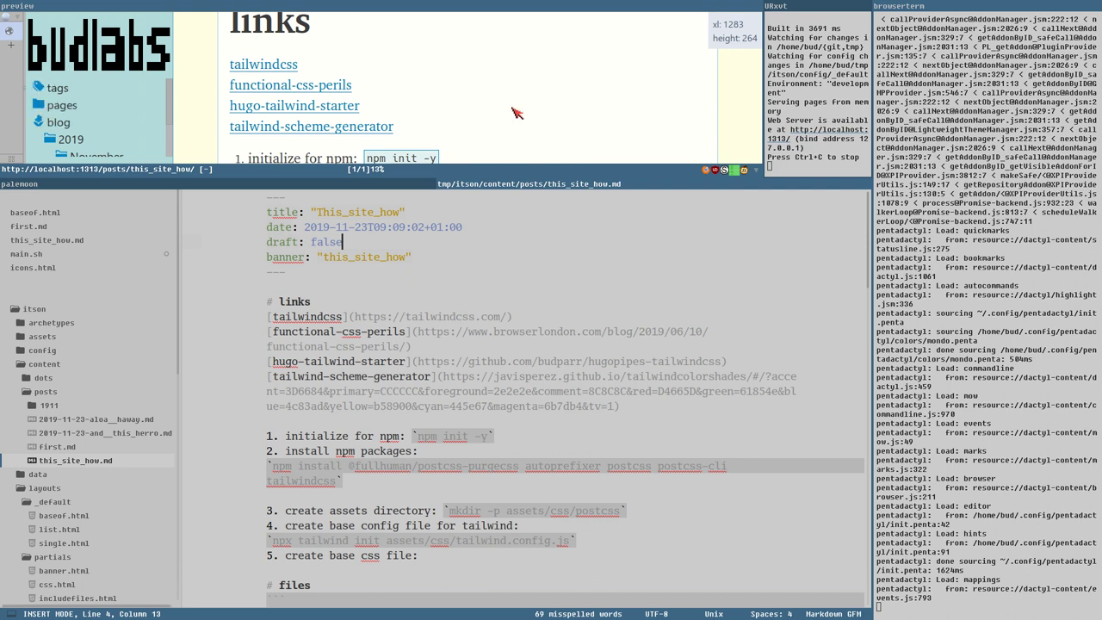
pyautogui.press('Escape')
pyautogui.hotkey('ctrl', 's')
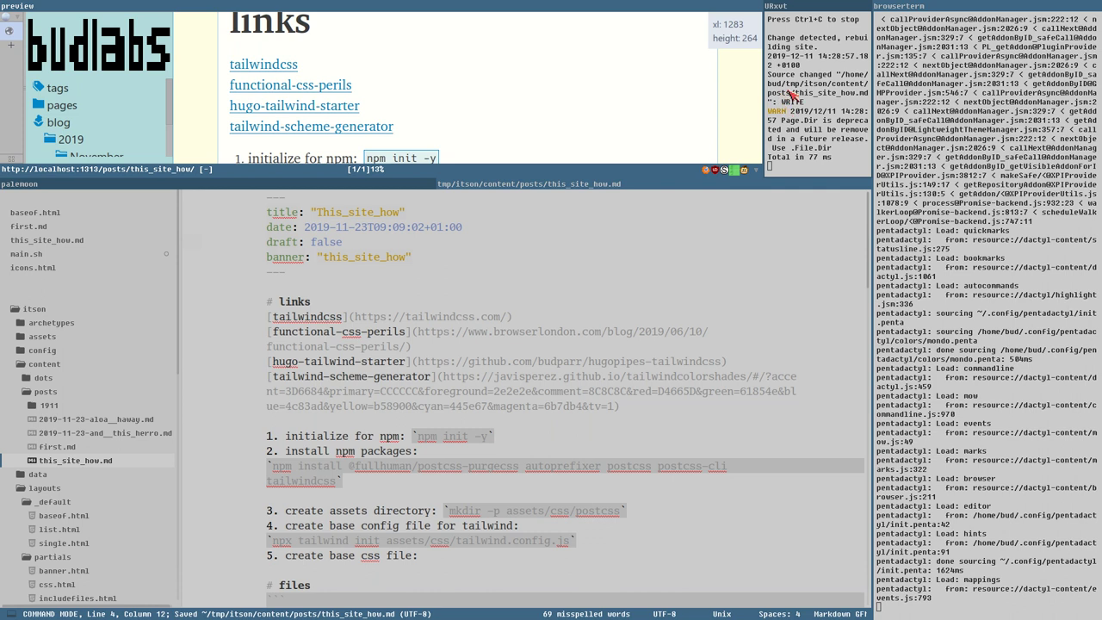
# Step: Test the preview at narrower widths by shifting its border with the server terminal, and restore its width to 1283
pyautogui.moveTo(764, 99); pyautogui.dragTo(519, 86)
pyautogui.scroll(3, 372, 117)
pyautogui.moveTo(515, 89); pyautogui.dragTo(629, 90)
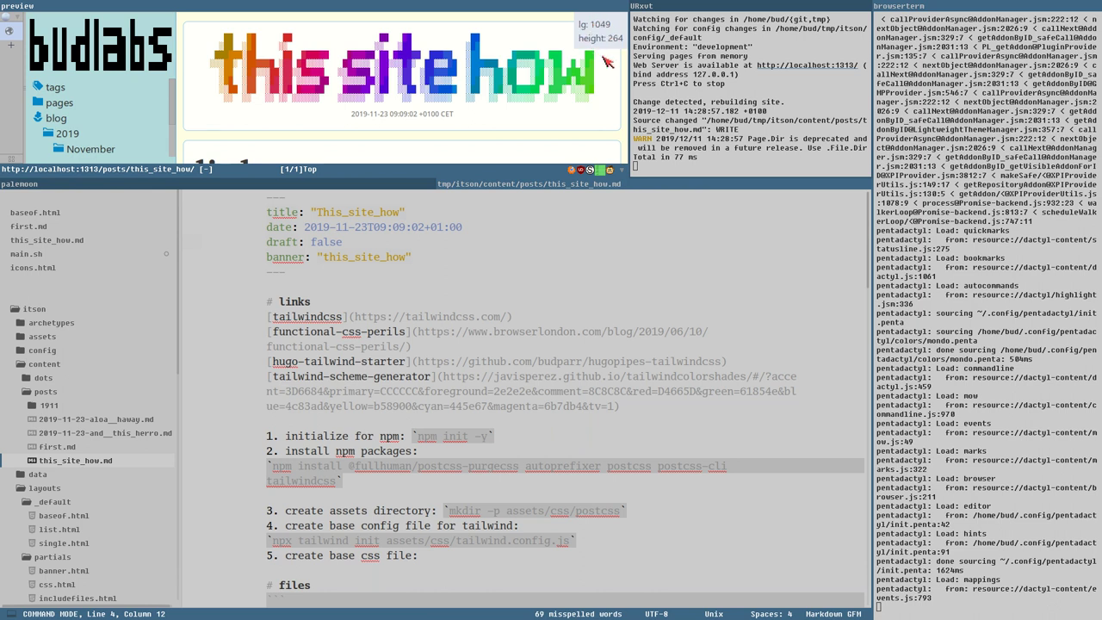
pyautogui.moveTo(629, 79); pyautogui.dragTo(763, 79)
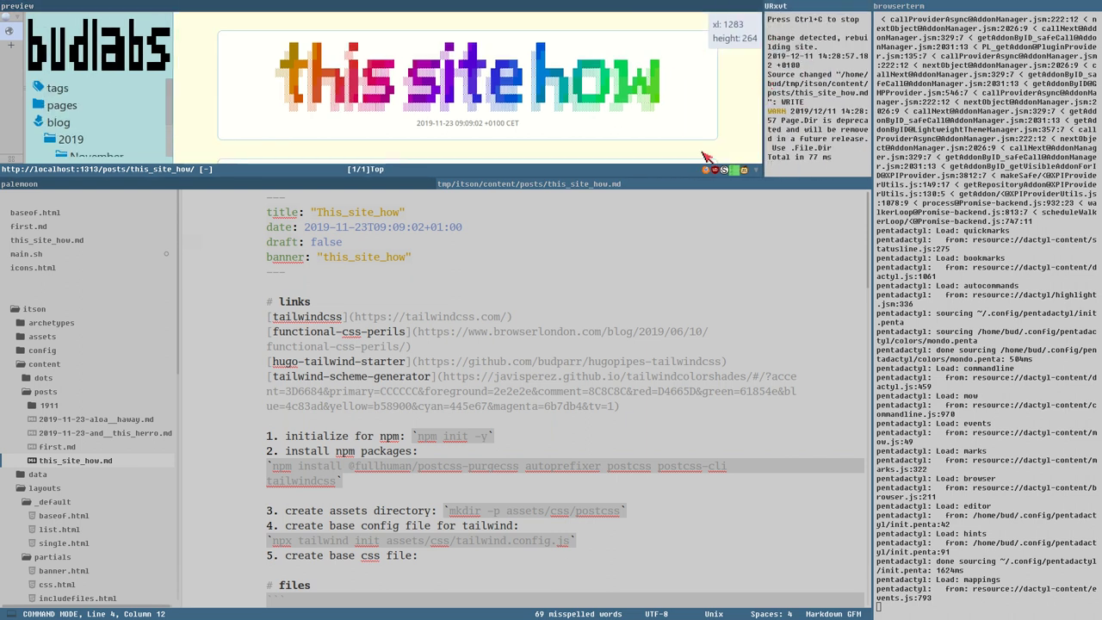
# Step: Hide the browserterm column and resize the preview to a width of 1374 and a height of 463
pyautogui.click(648, 263)
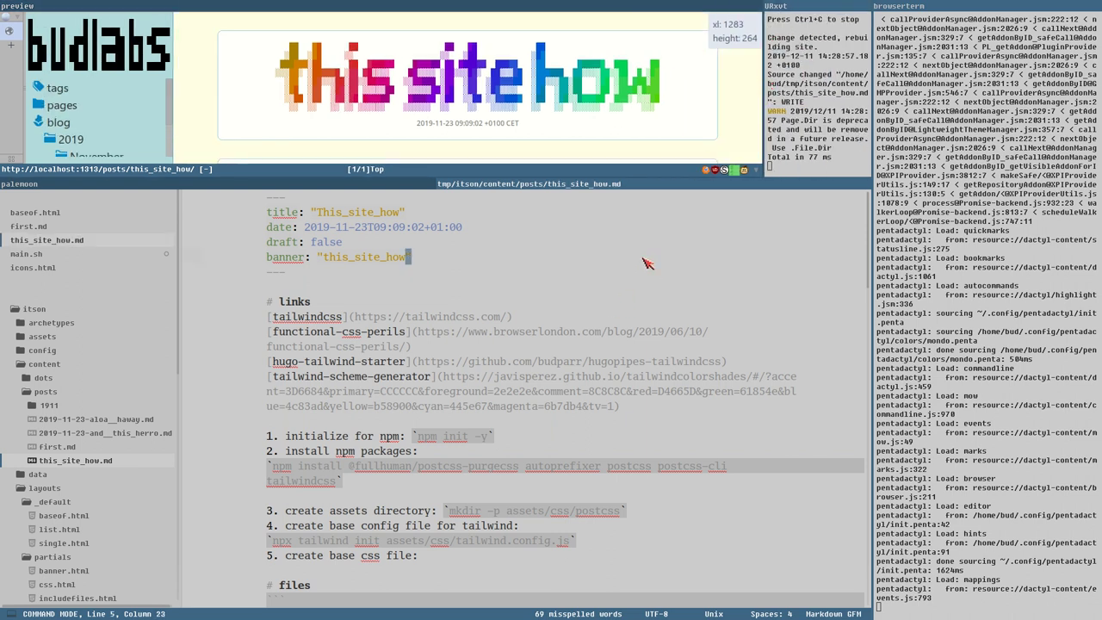
pyautogui.press('super+h')
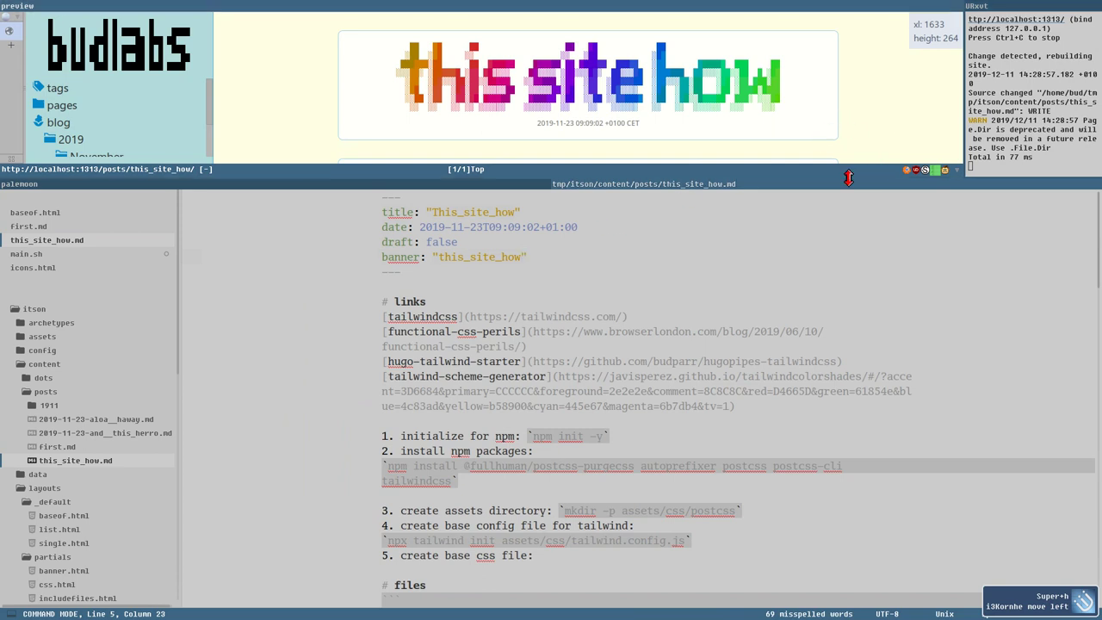
pyautogui.moveTo(849, 177); pyautogui.dragTo(851, 291)
pyautogui.moveTo(964, 172); pyautogui.dragTo(816, 171)
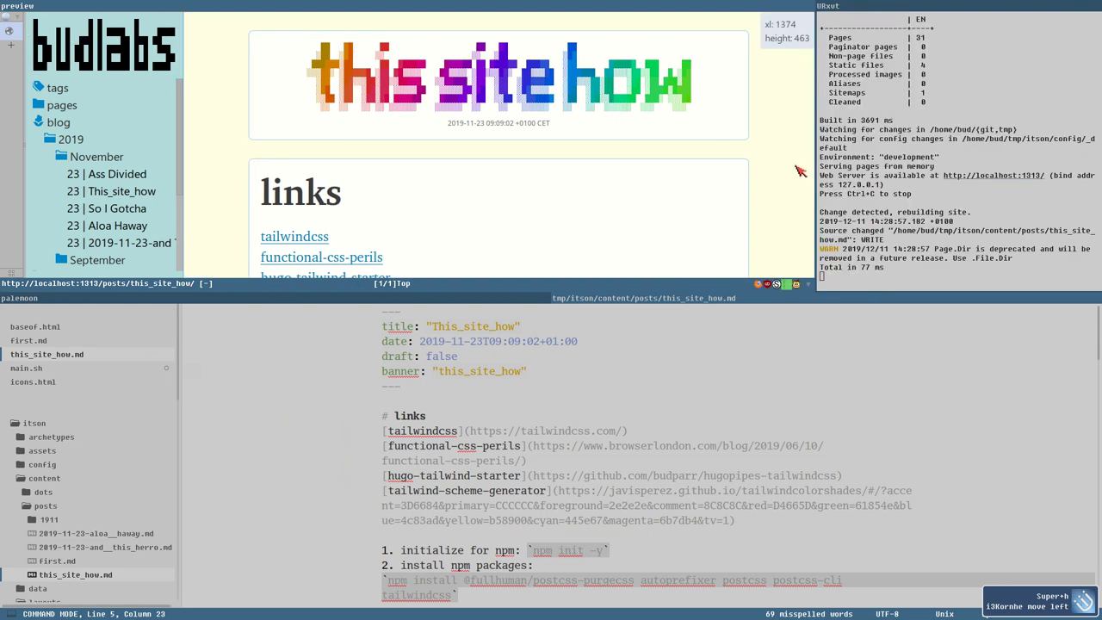
# Step: Open the file manager, and move the server terminal into browserterm's container and Sublime Text into the file manager's container
pyautogui.press('super+e')
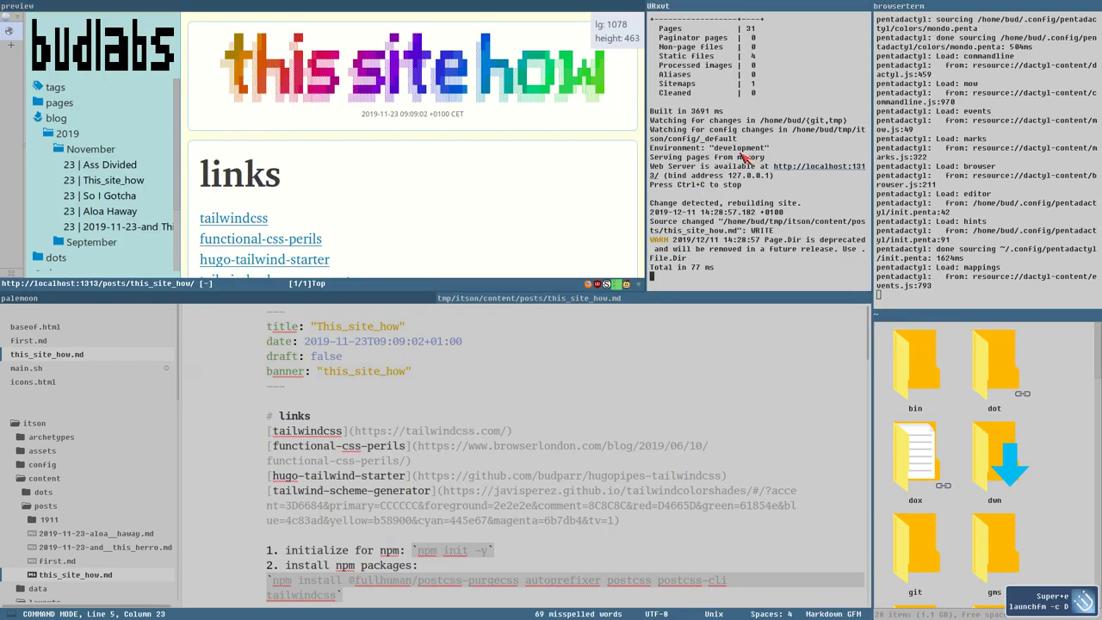
pyautogui.press('super+l')
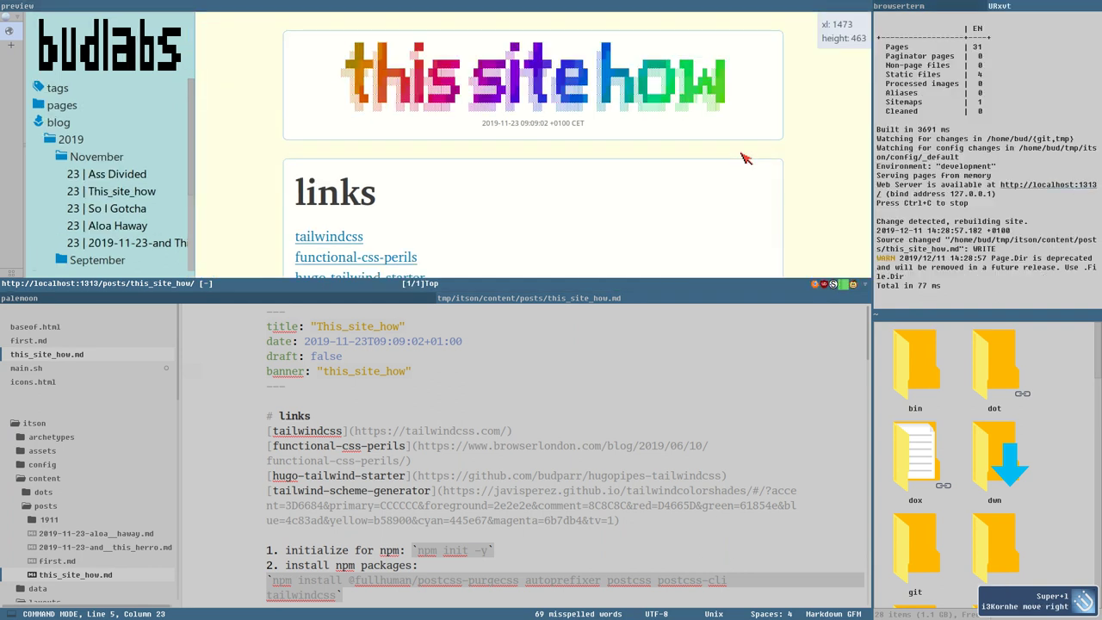
pyautogui.click(749, 435)
pyautogui.press('super+l')
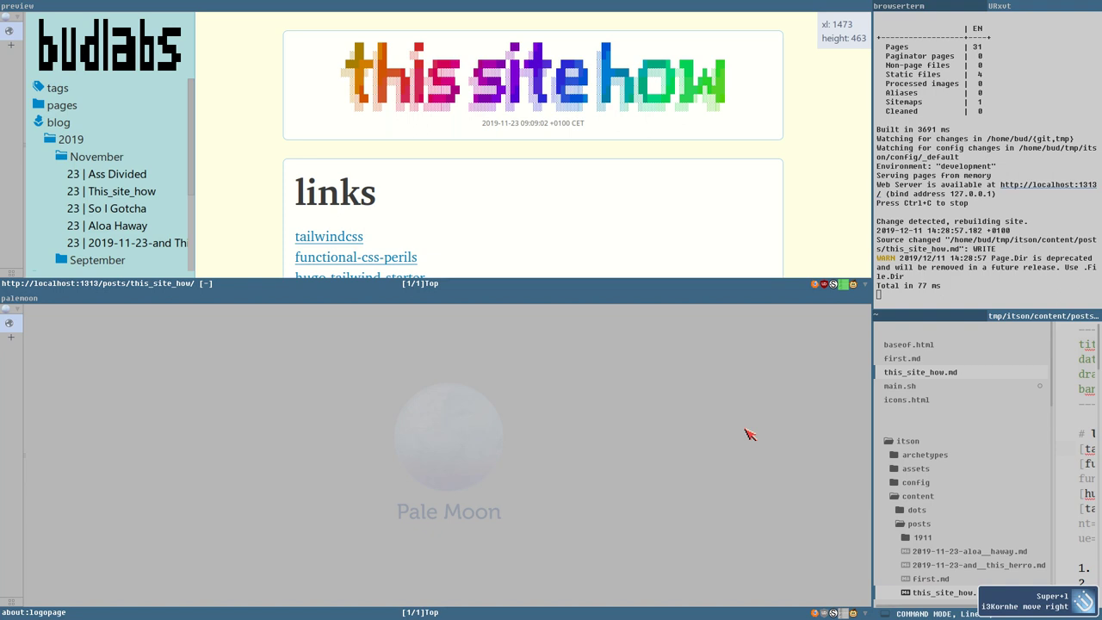
# Step: Hide the terminal and Pale Moon containers, and widen the editor column until the preview is 1089 wide
pyautogui.press('super+j')
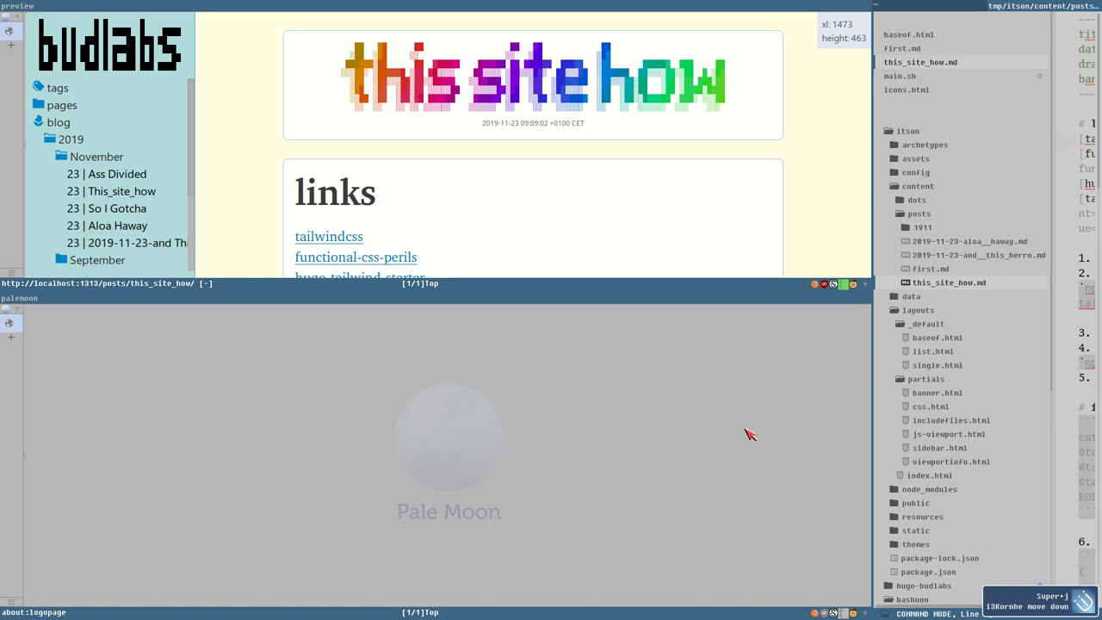
pyautogui.press('super+shift+f')
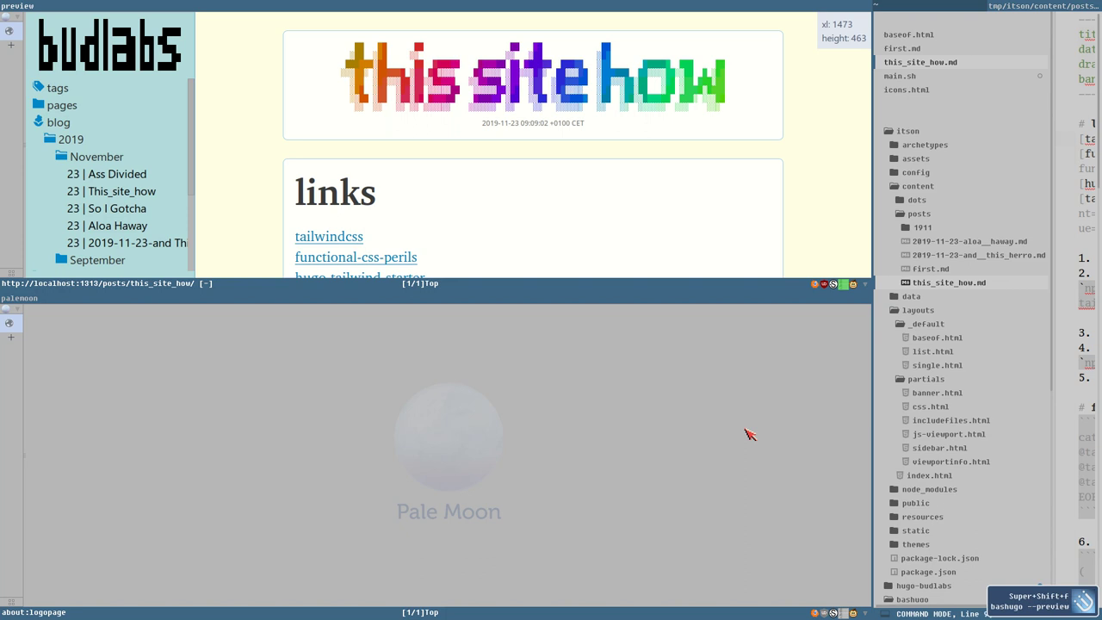
pyautogui.press('super+k')
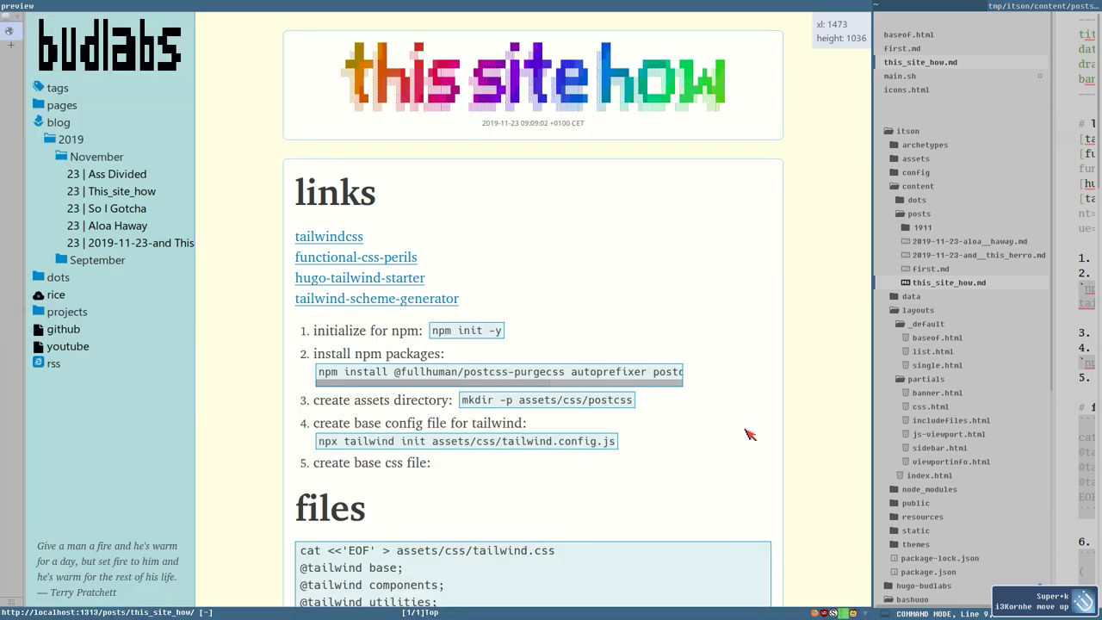
pyautogui.press('super+ctrl+h')
pyautogui.press('super+ctrl+h')
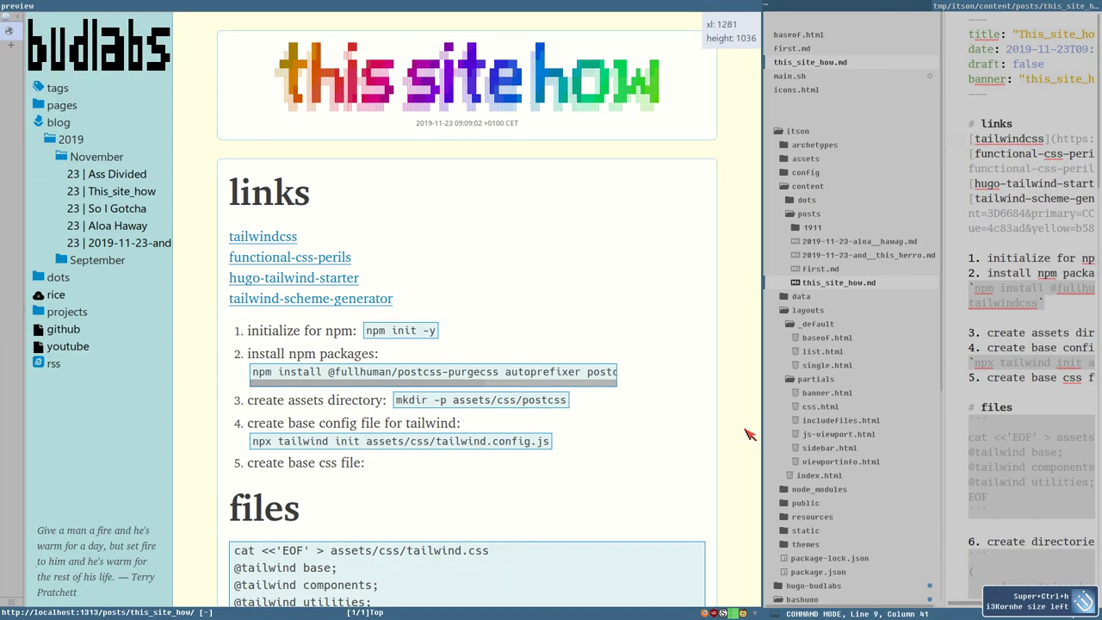
# Step: Append "preview" to the "# links" heading in this_site_how.md
pyautogui.press('super+s')
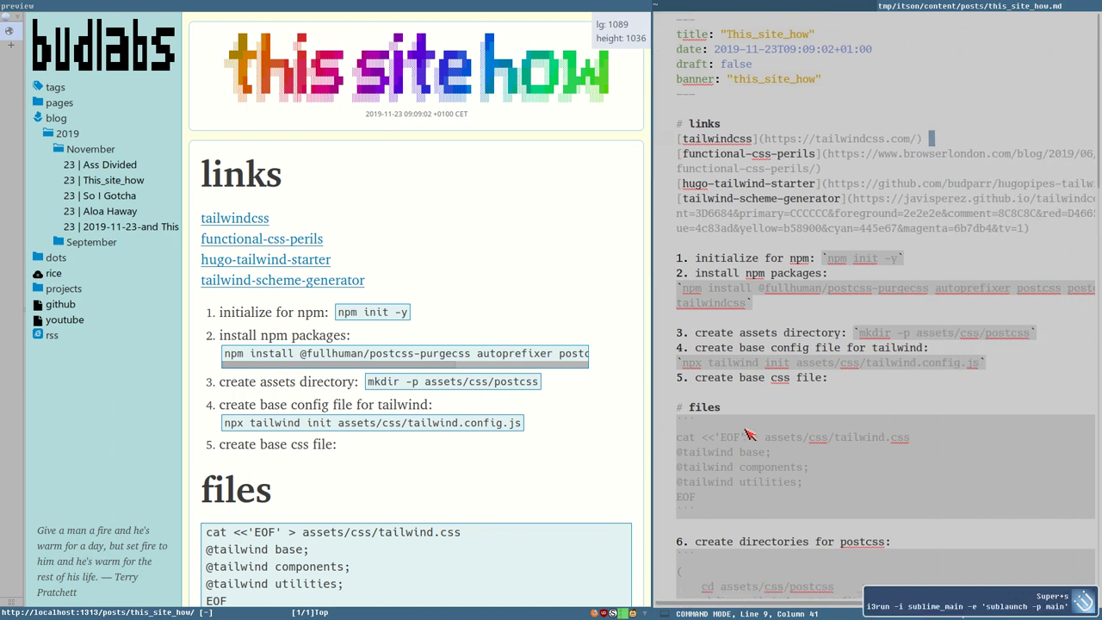
pyautogui.press('k')
pyautogui.hotkey('shift', 'a')
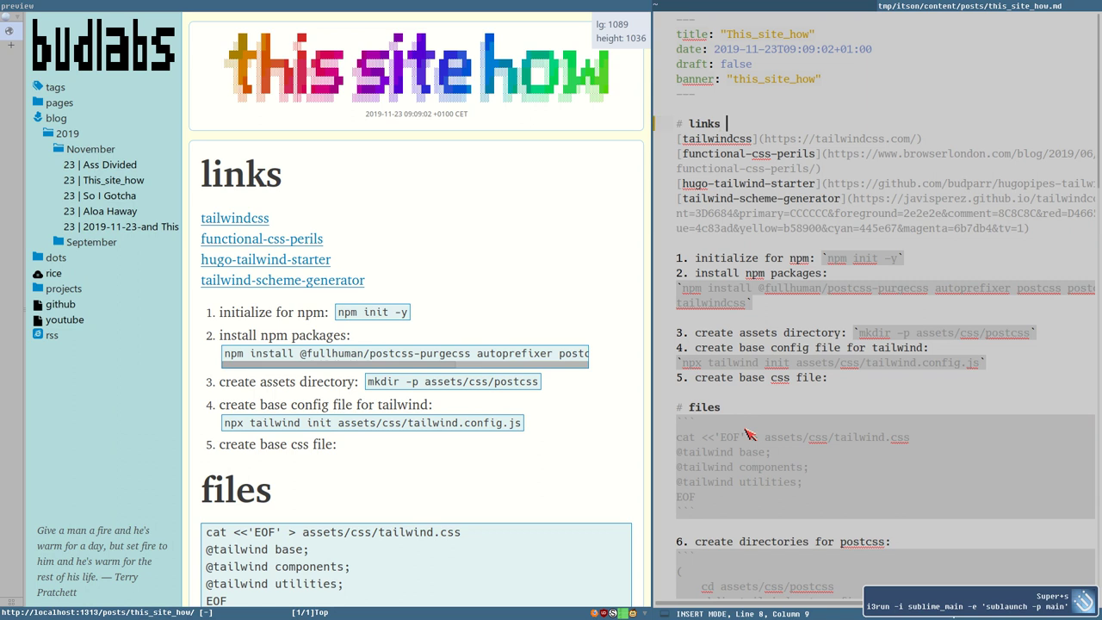
pyautogui.write('preview')
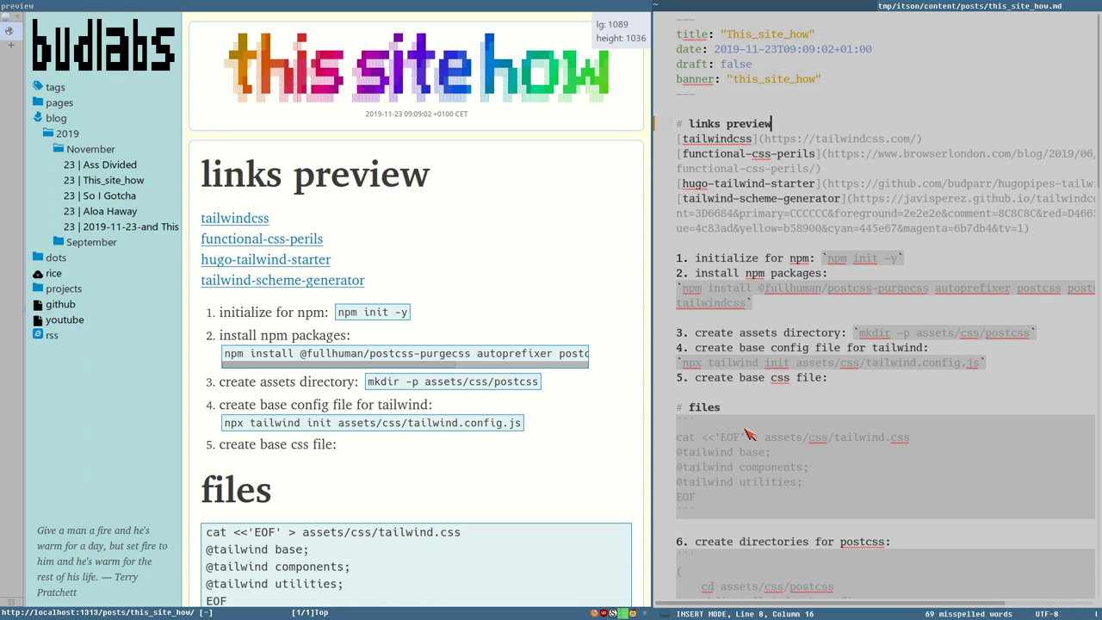
pyautogui.press('Escape')
# Step: Show the server terminal's container above the editor, and extend the "links preview" heading with "shtr"
pyautogui.press('super+shift+Return')
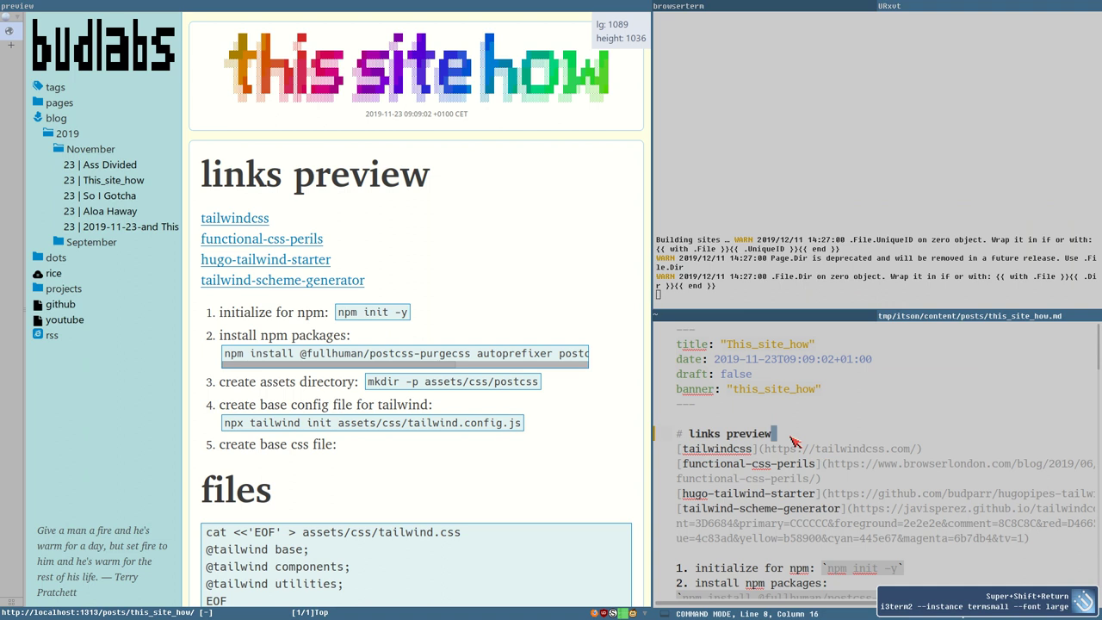
pyautogui.press('i')
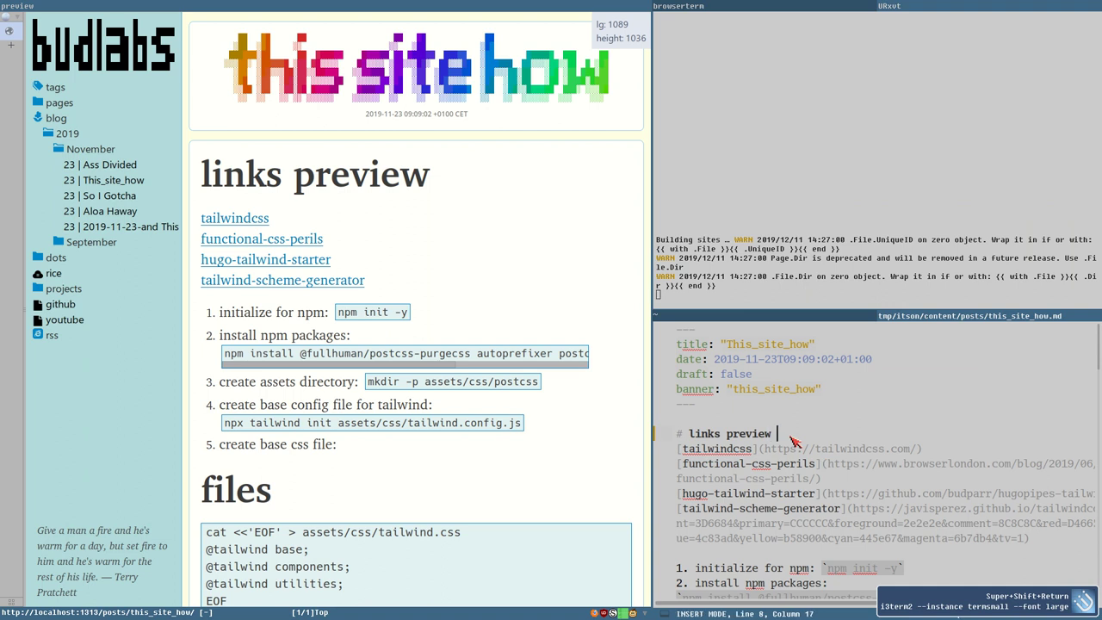
pyautogui.write('shtr')
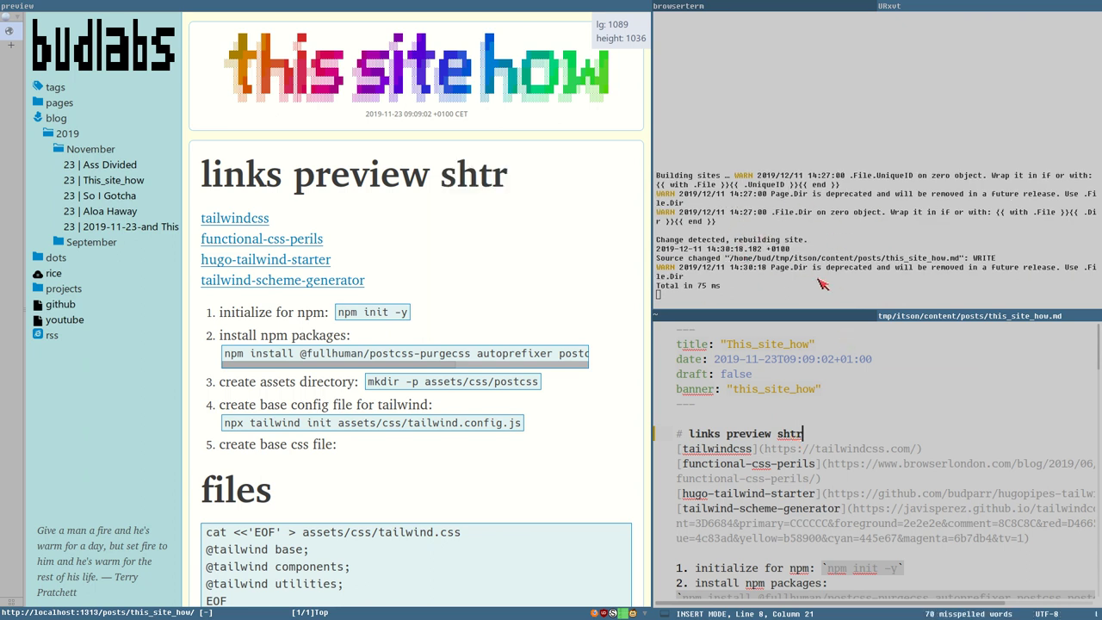
pyautogui.press('Escape')
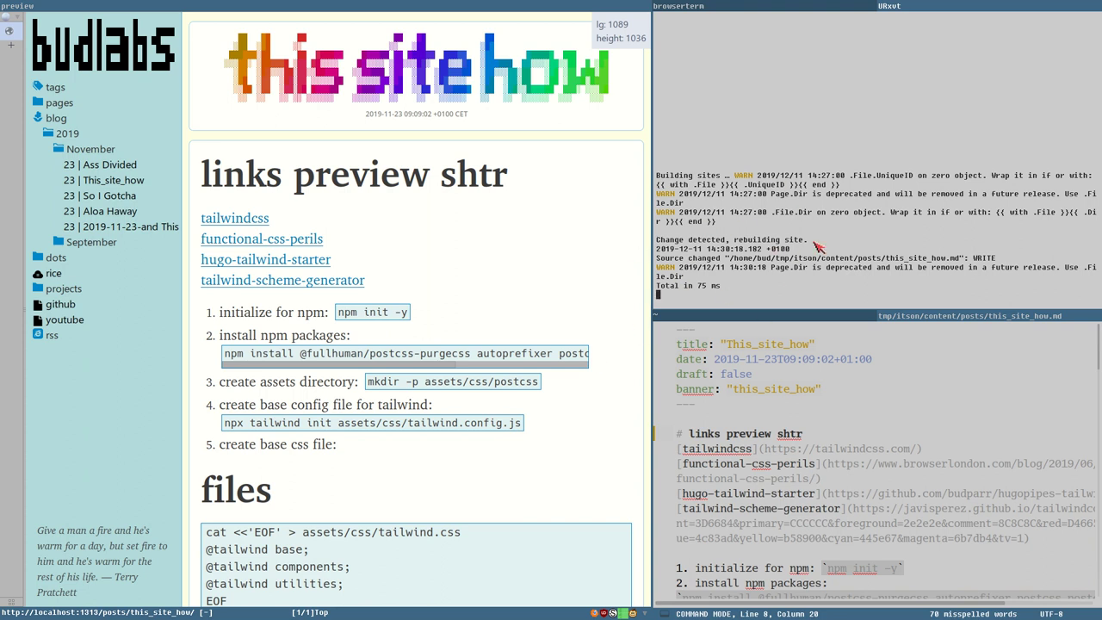
# Step: Stop the Hugo server to run pwd and ls in its folder, and restart it with bashugo --preview
pyautogui.hotkey('ctrl', 'c')
pyautogui.write('wd')
pyautogui.press('Return')
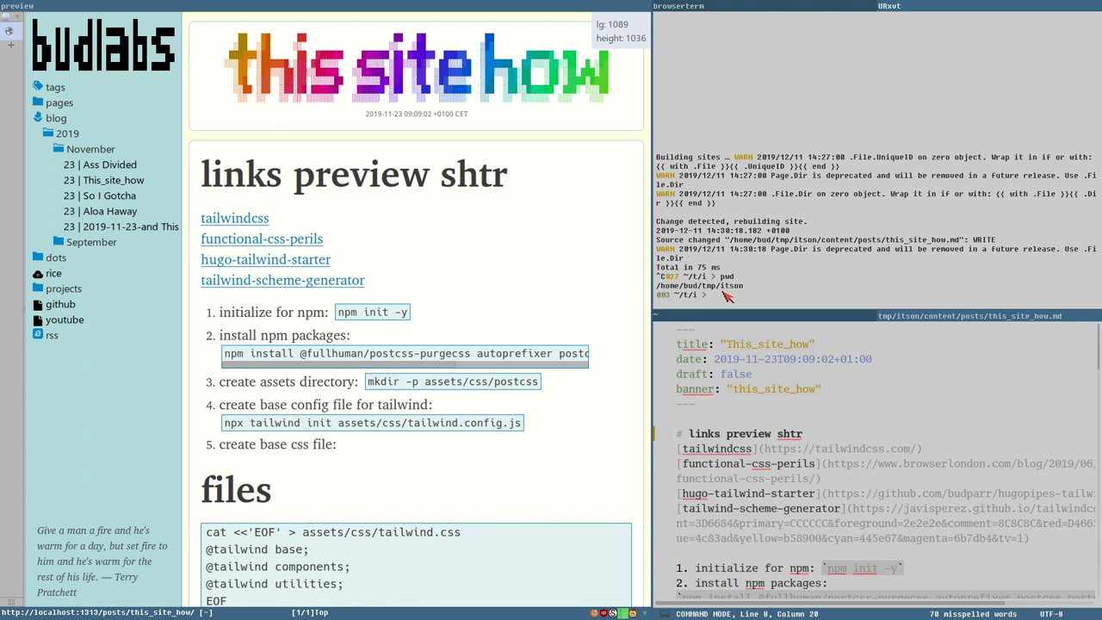
pyautogui.press('Return')
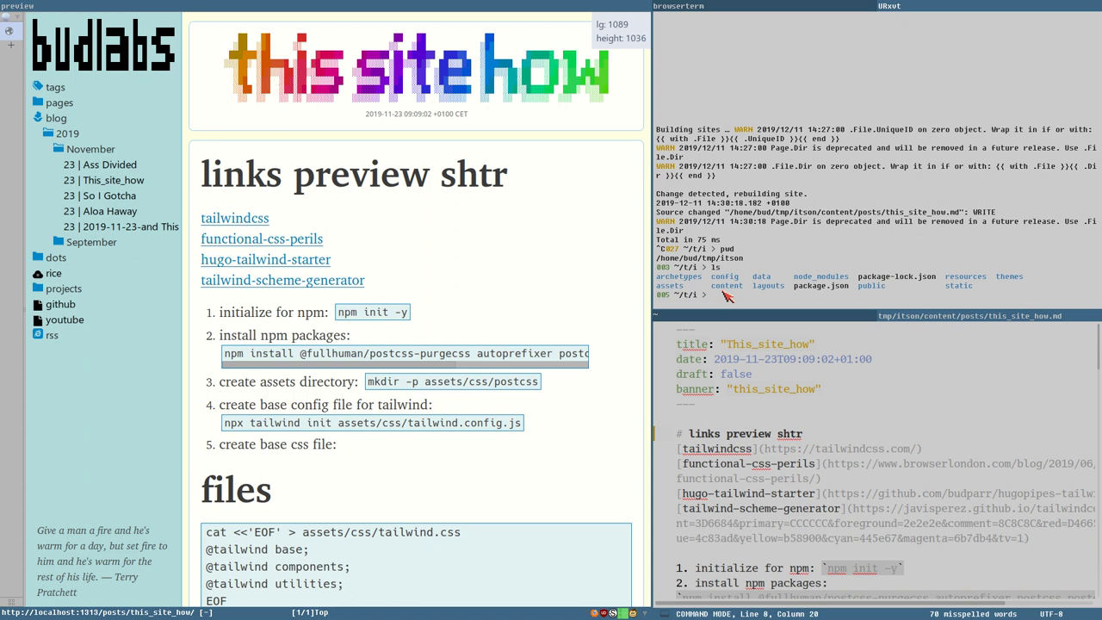
pyautogui.press('super+shift+f')
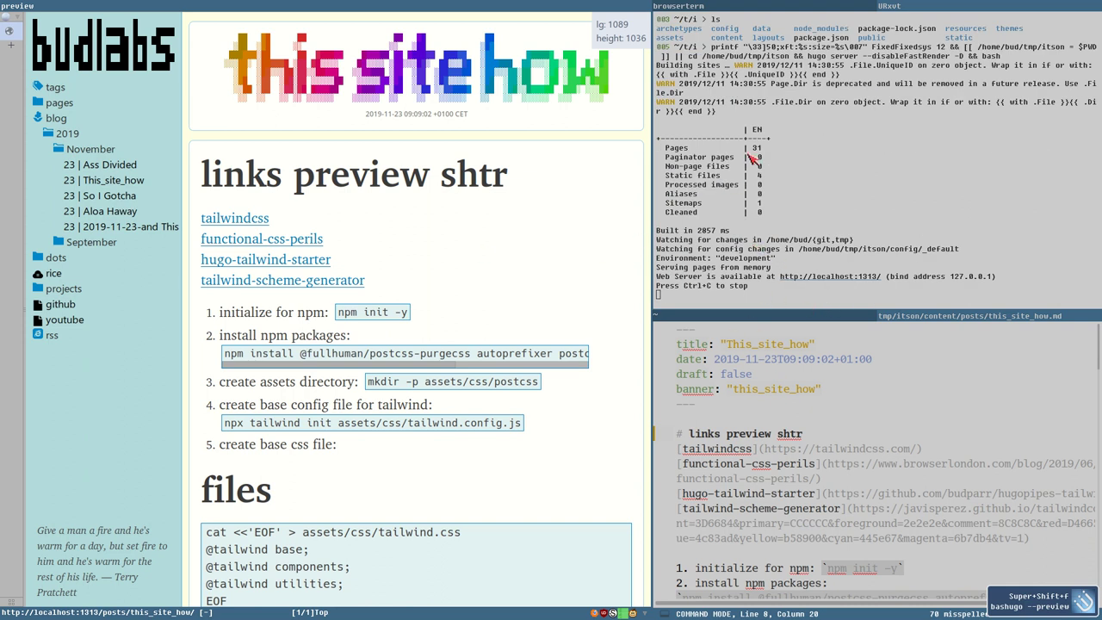
# Step: Shorten the server terminal's container, and move Sublime Text into Pale Moon's container below the preview
pyautogui.moveTo(823, 308); pyautogui.dragTo(828, 164)
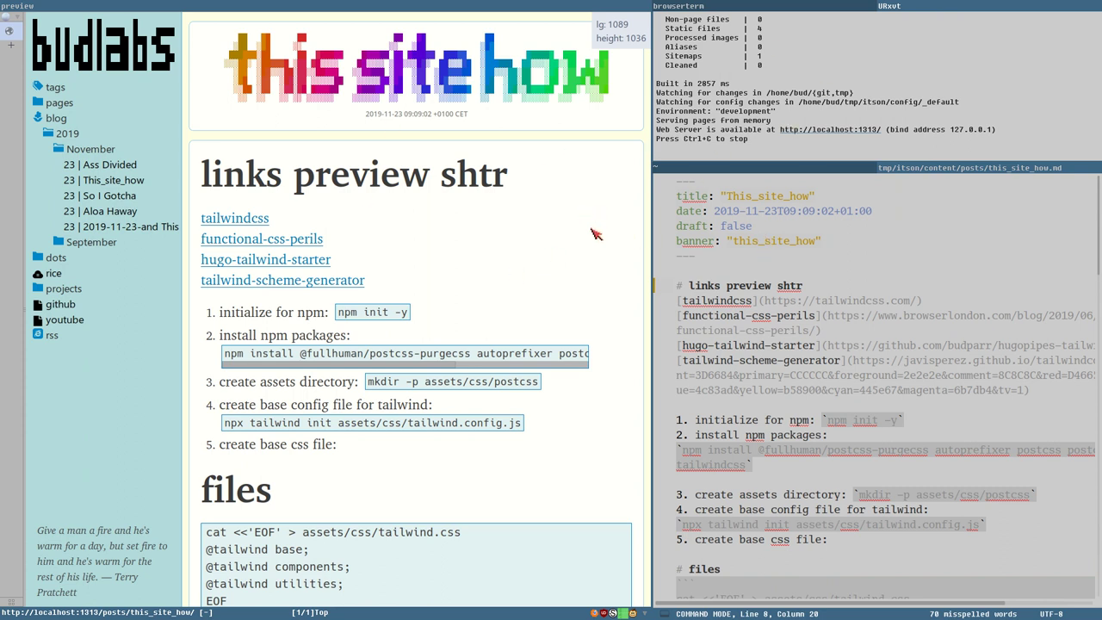
pyautogui.click(875, 272)
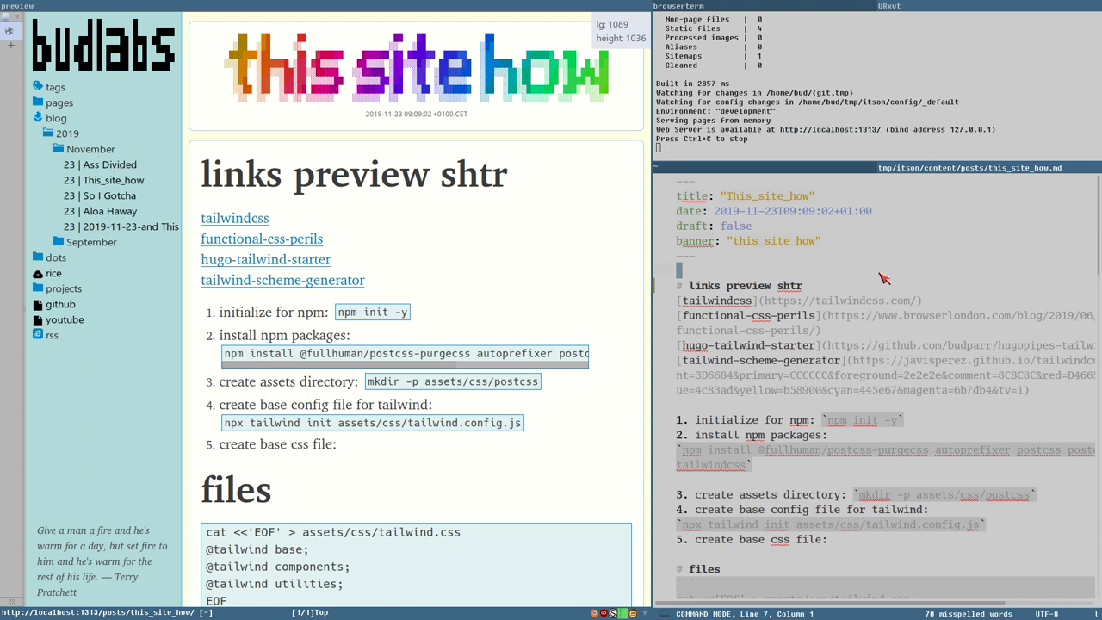
pyautogui.press('super+h')
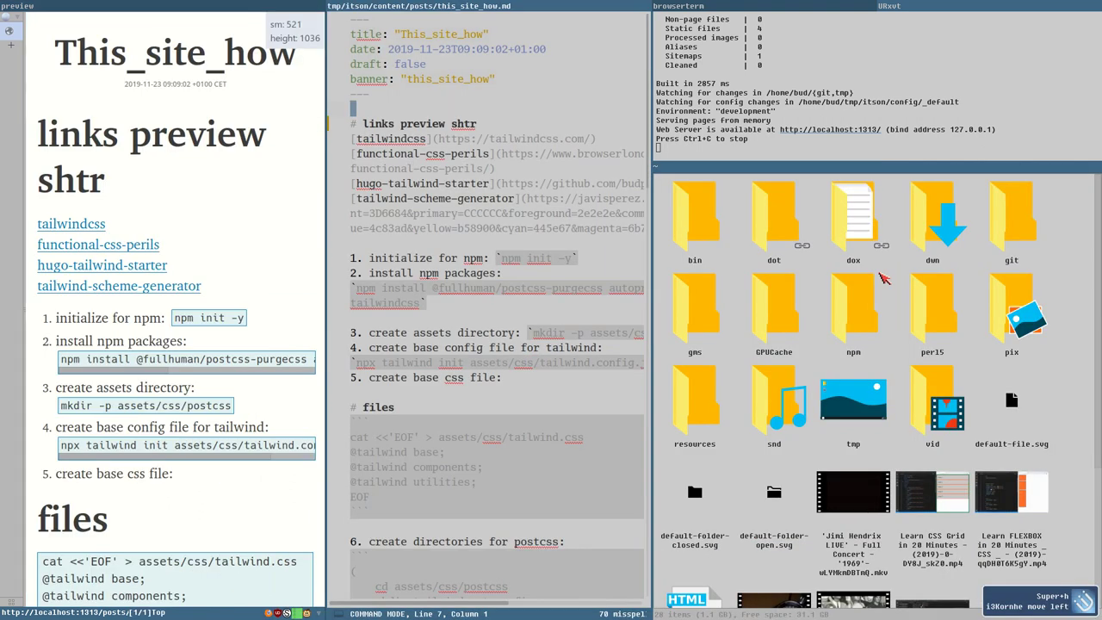
pyautogui.press('super+f')
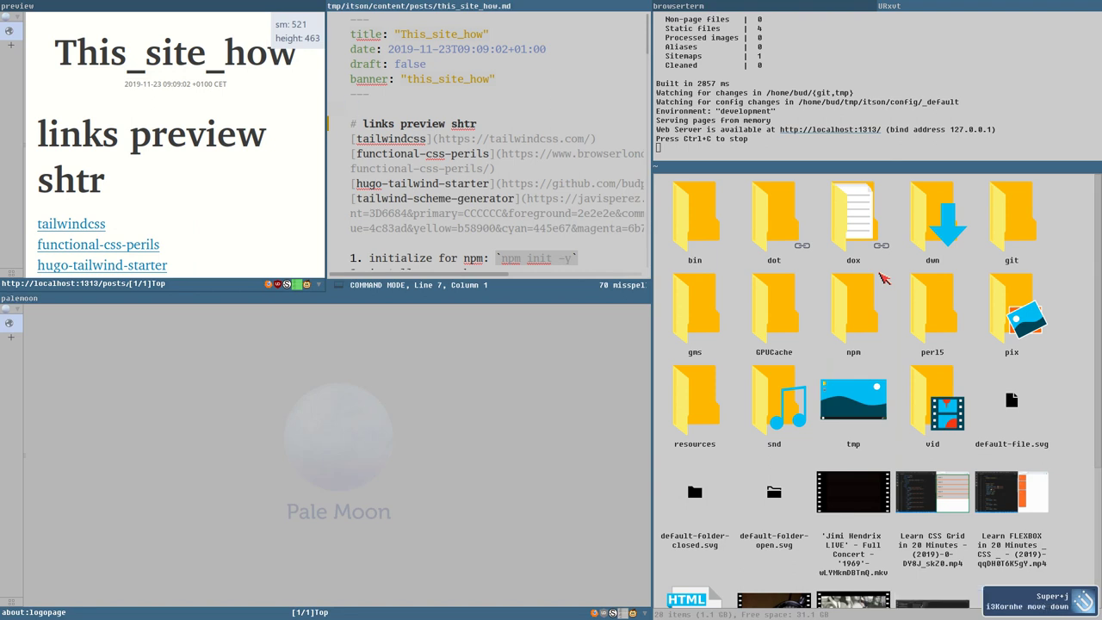
pyautogui.press('super+j')
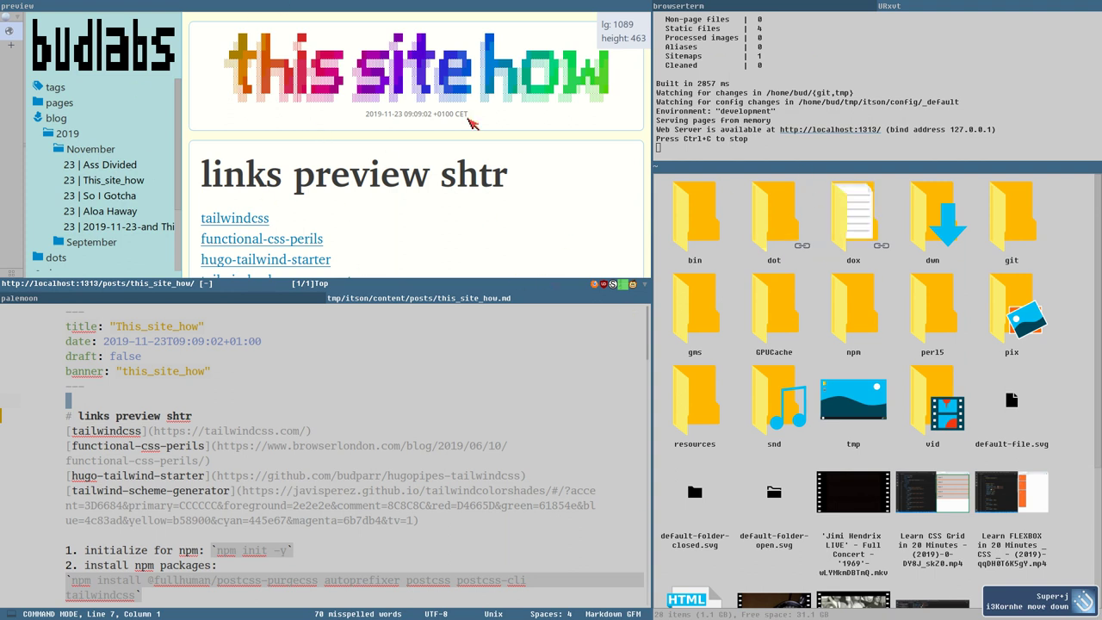
# Step: Move the server terminal beside the preview, and resize the containers until the preview is 1149 wide and 264 high
pyautogui.click(876, 73)
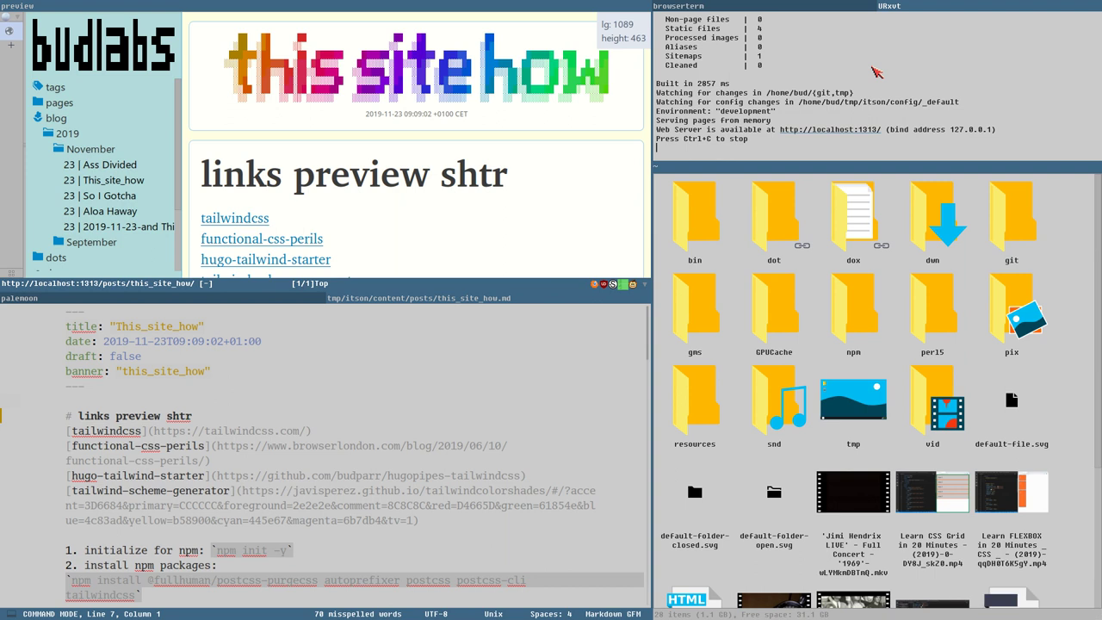
pyautogui.press('super+h')
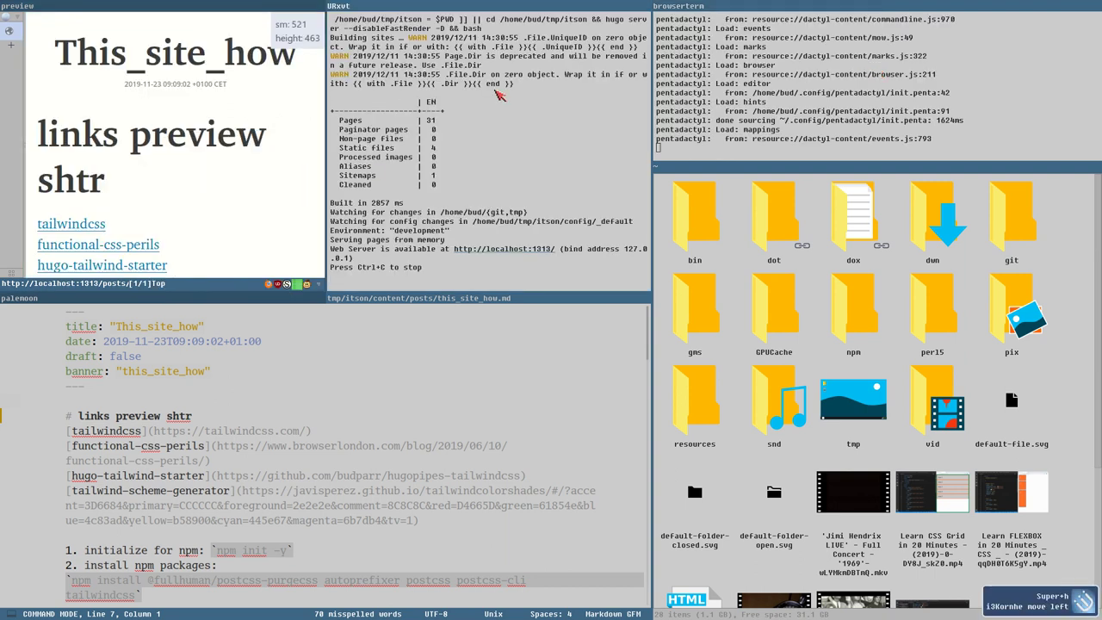
pyautogui.press('super+p')
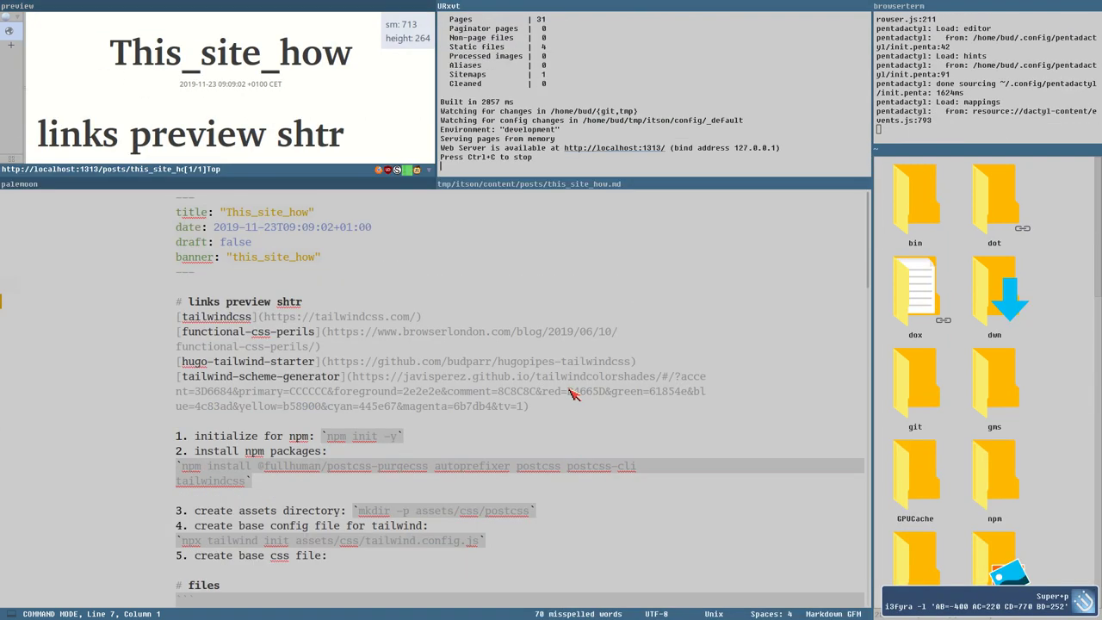
pyautogui.moveTo(436, 93); pyautogui.dragTo(689, 75)
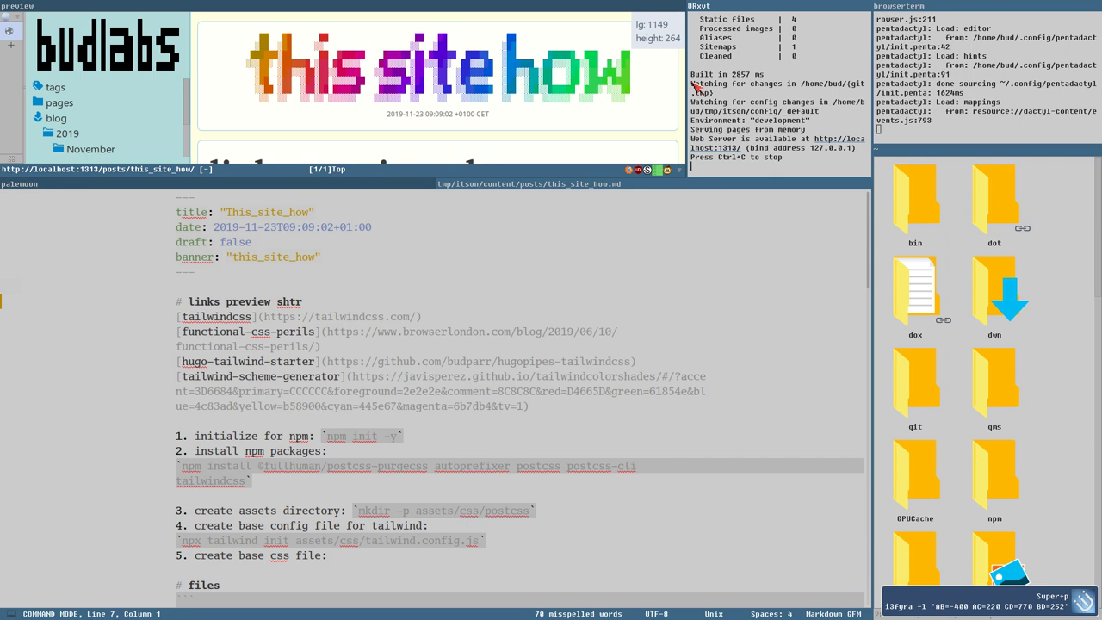
# Step: Move the preview window to workspace 2 and switch to that workspace
pyautogui.click(603, 118)
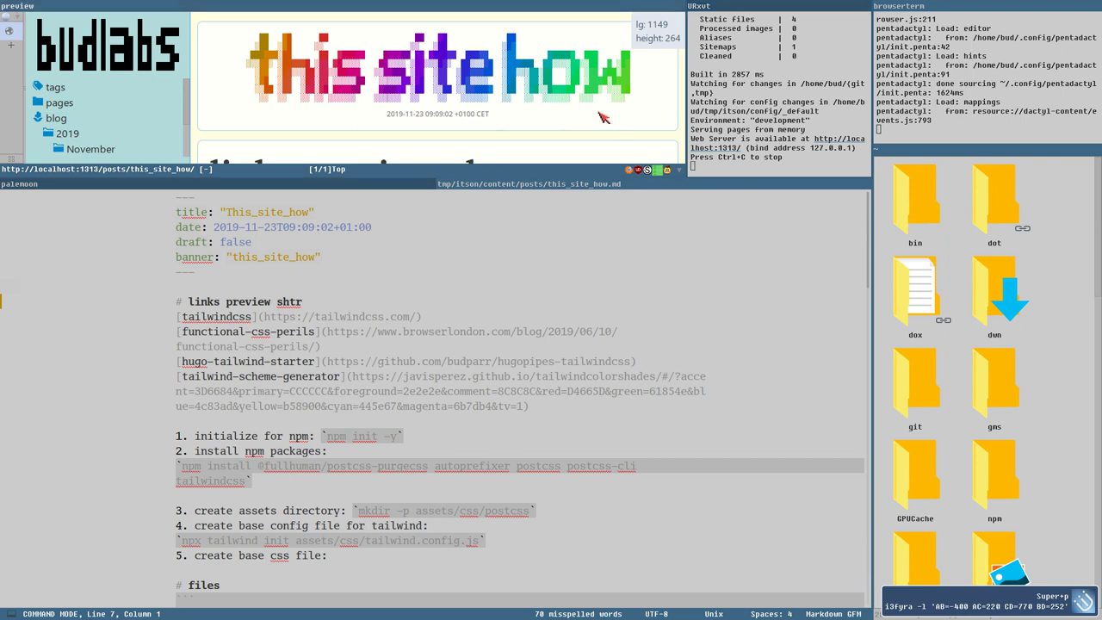
pyautogui.press('super+shift+2')
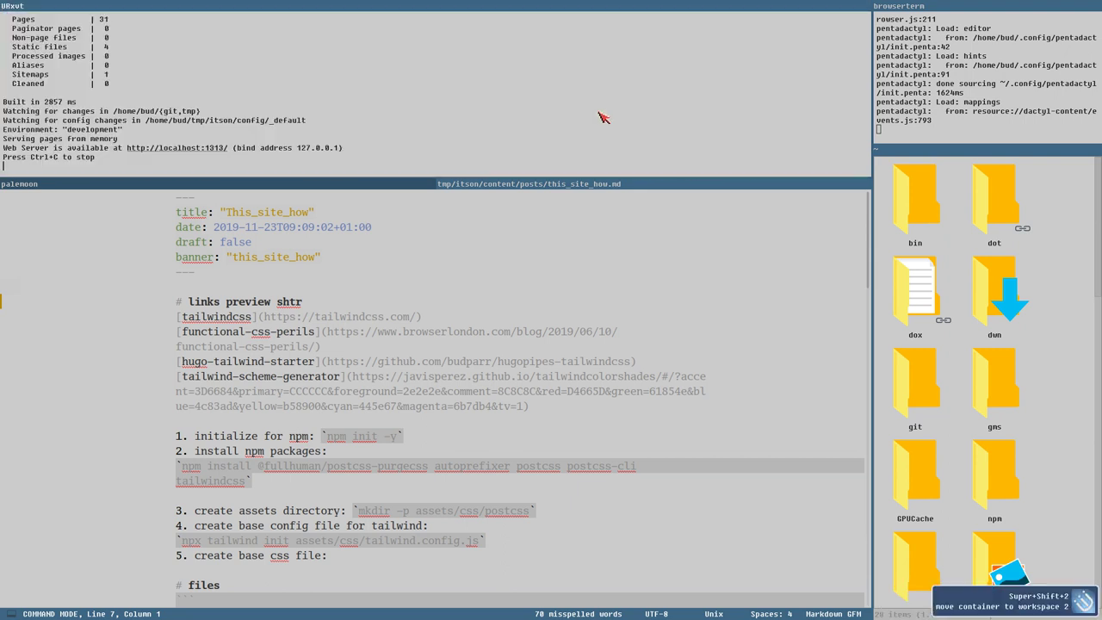
pyautogui.press('super+2')
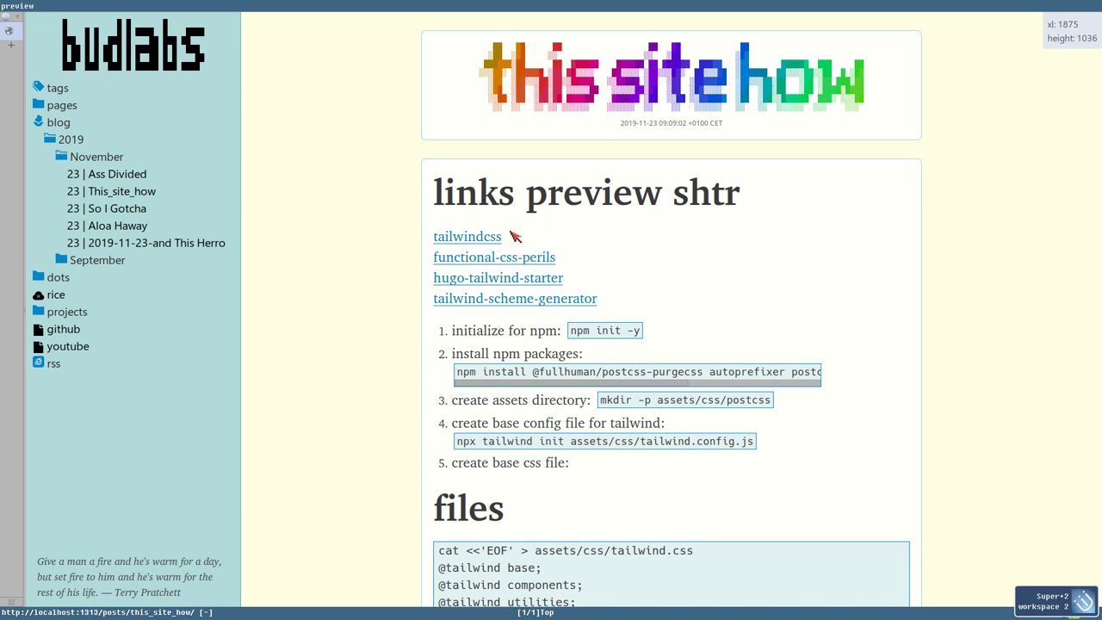
# Step: Look through the This_site_how page, then view the So I Gotcha post and September's First Post ever in the preview
pyautogui.scroll(-4, 517, 241)
pyautogui.scroll(3, 517, 269)
pyautogui.scroll(-5, 517, 271)
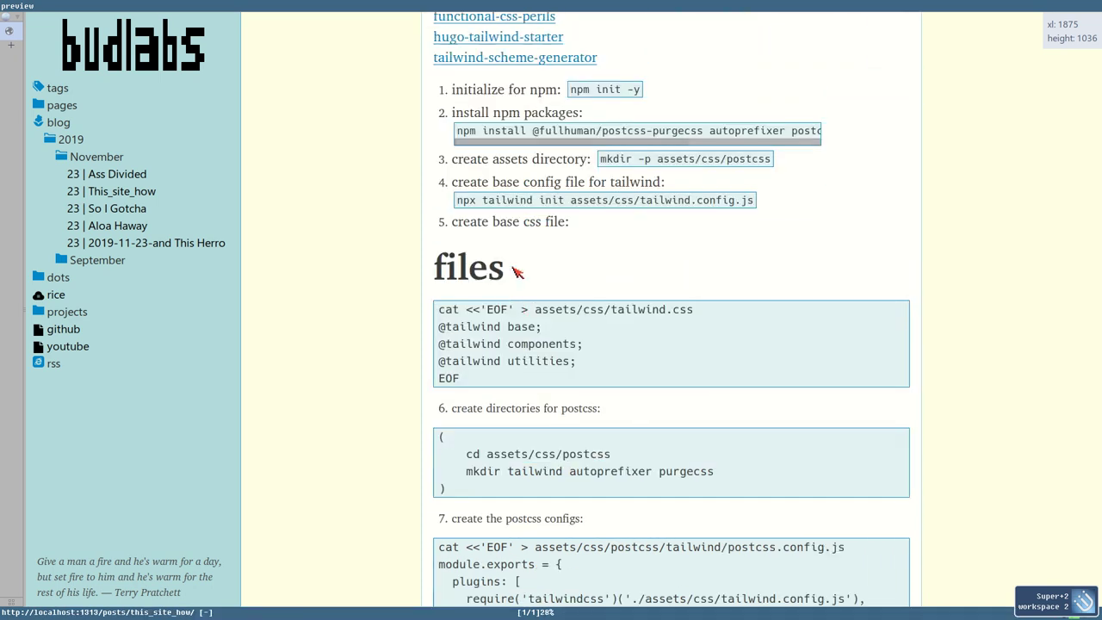
pyautogui.scroll(6, 514, 278)
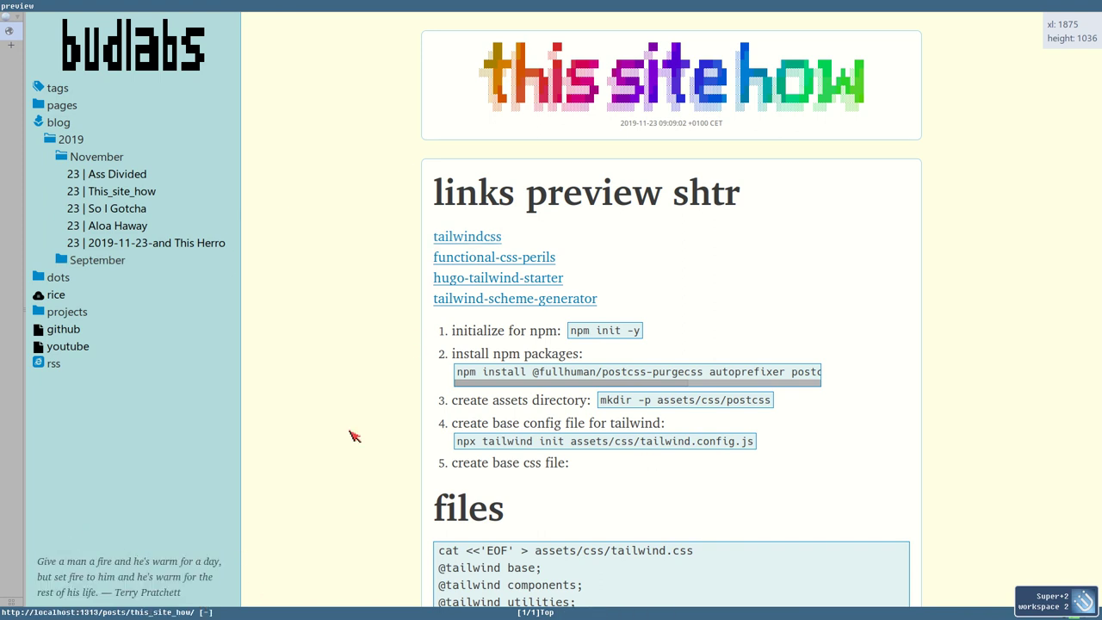
pyautogui.click(110, 212)
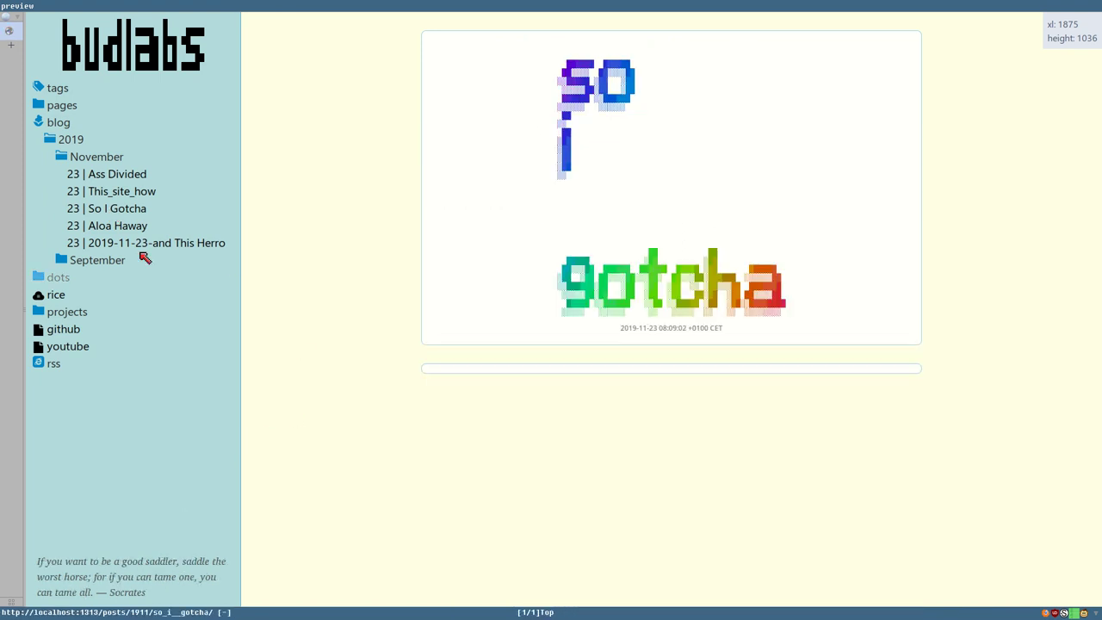
pyautogui.click(86, 262)
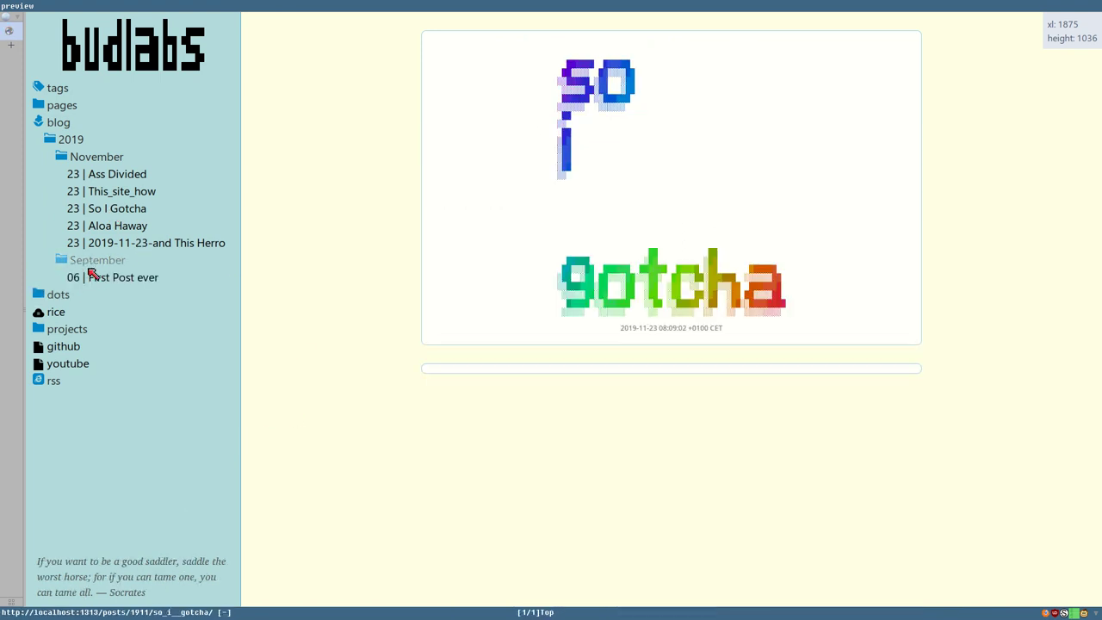
pyautogui.click(92, 278)
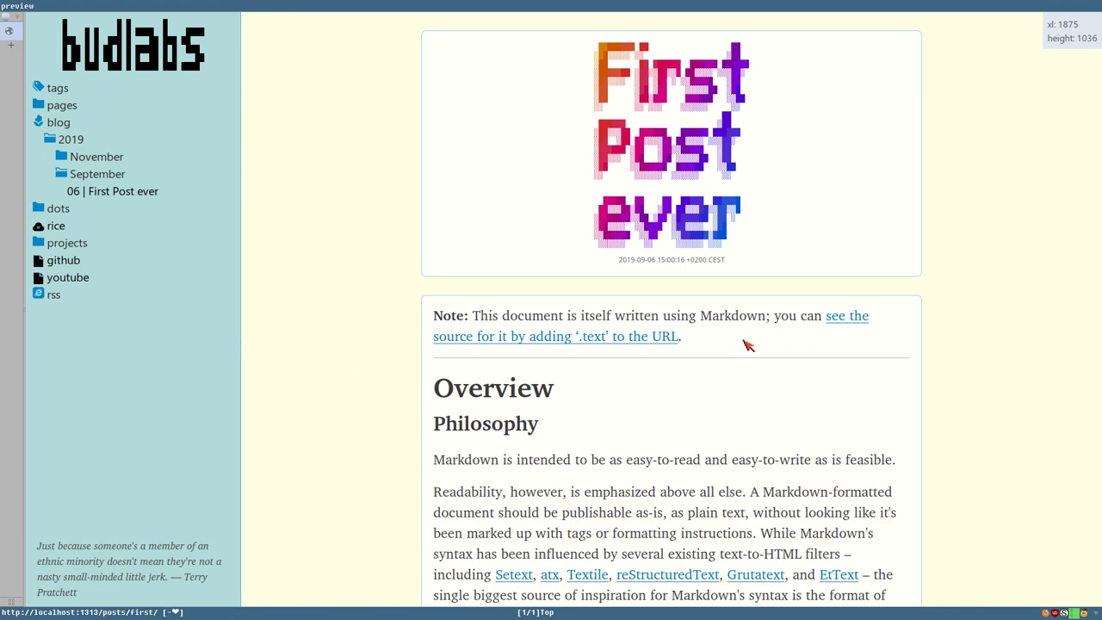
pyautogui.scroll(-3, 800, 343)
pyautogui.scroll(-3, 626, 393)
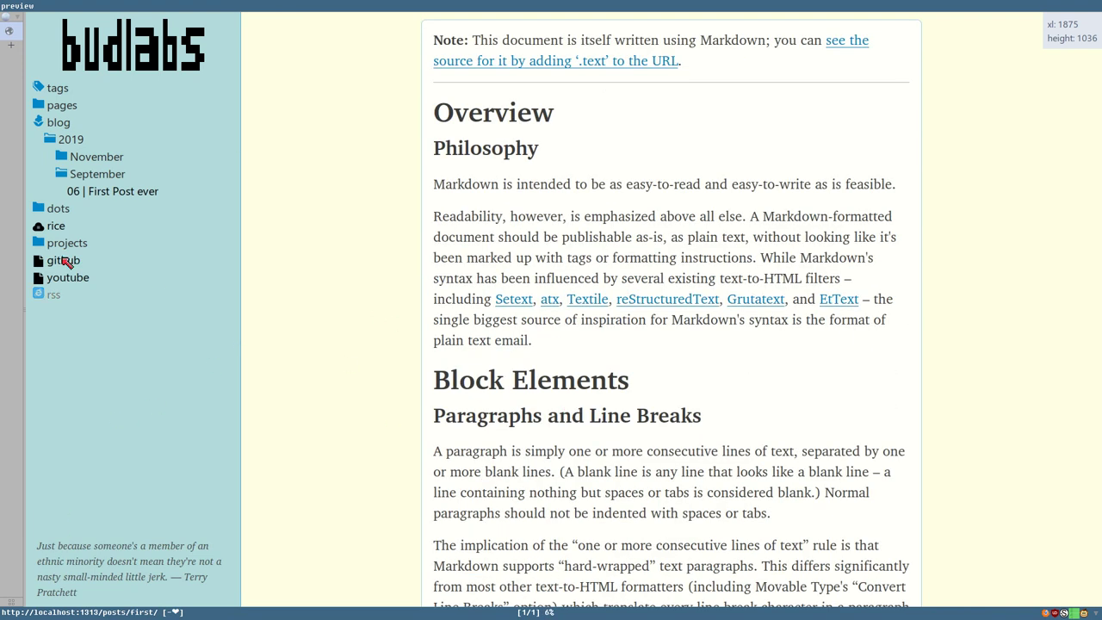
pyautogui.scroll(-3, 229, 368)
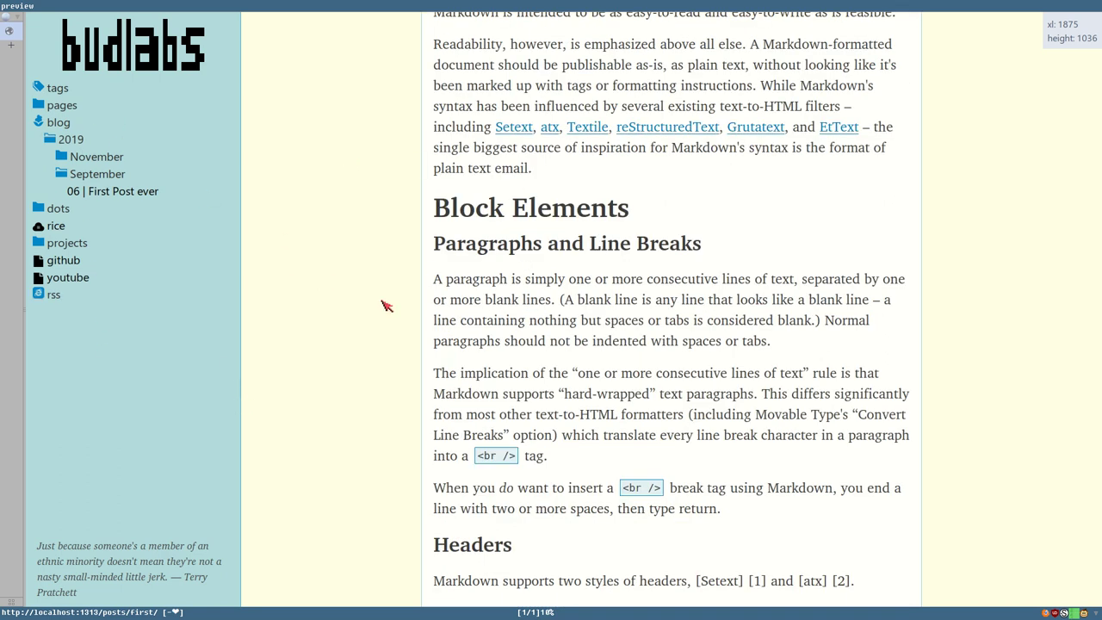
# Step: Return to workspace 1 and hide the server terminal's container above the editor
pyautogui.press('super+1')
pyautogui.click(532, 260)
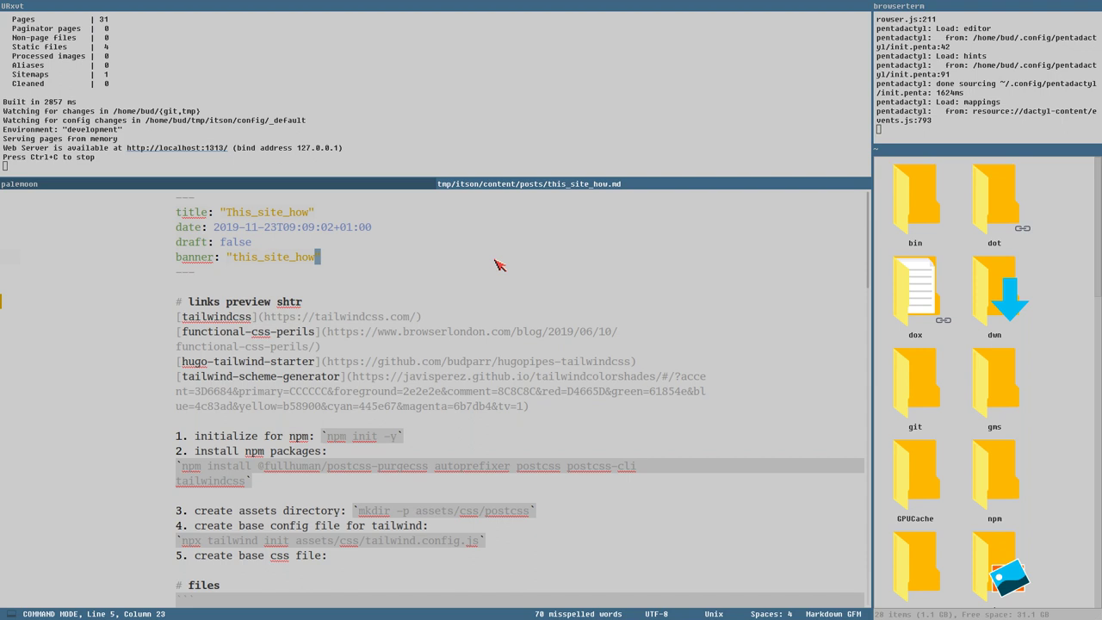
pyautogui.press('super+s')
pyautogui.press('super+s')
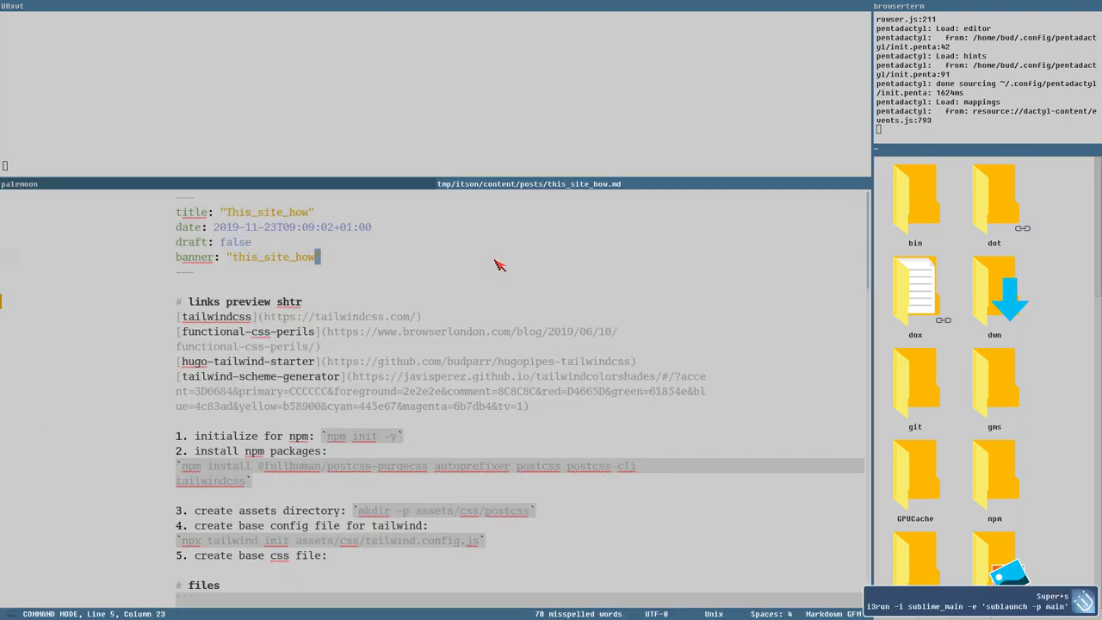
pyautogui.press('super+j')
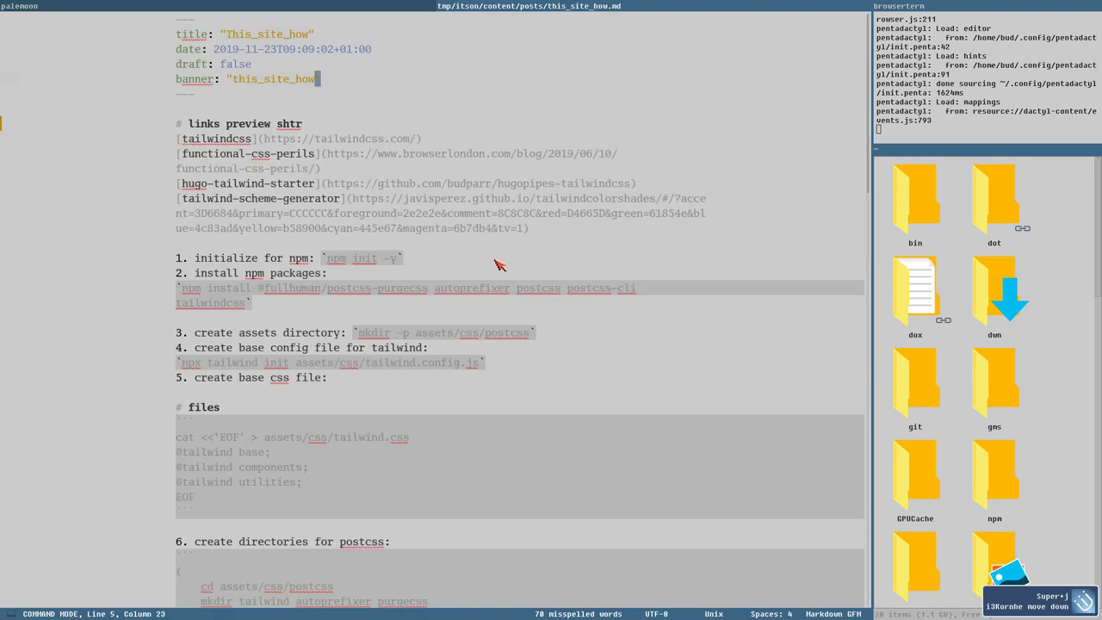
# Step: Switch Sublime Text to the i3merge project and open main.sh from the i3term2 folder
pyautogui.hotkey('ctrl', 'alt', 'p')
pyautogui.press('Down')
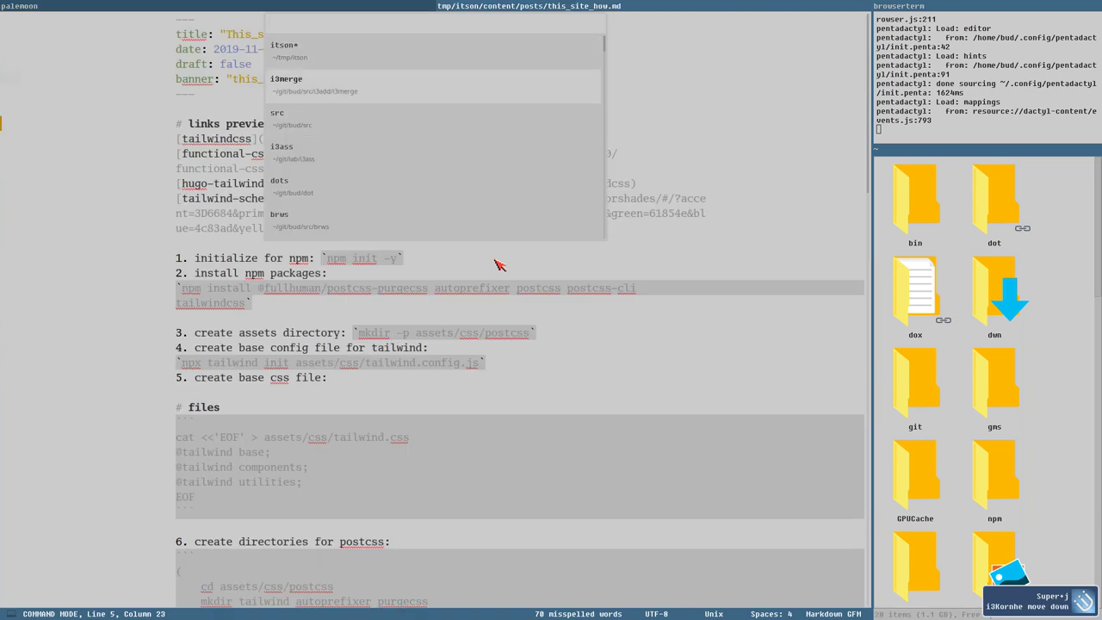
pyautogui.press('Return')
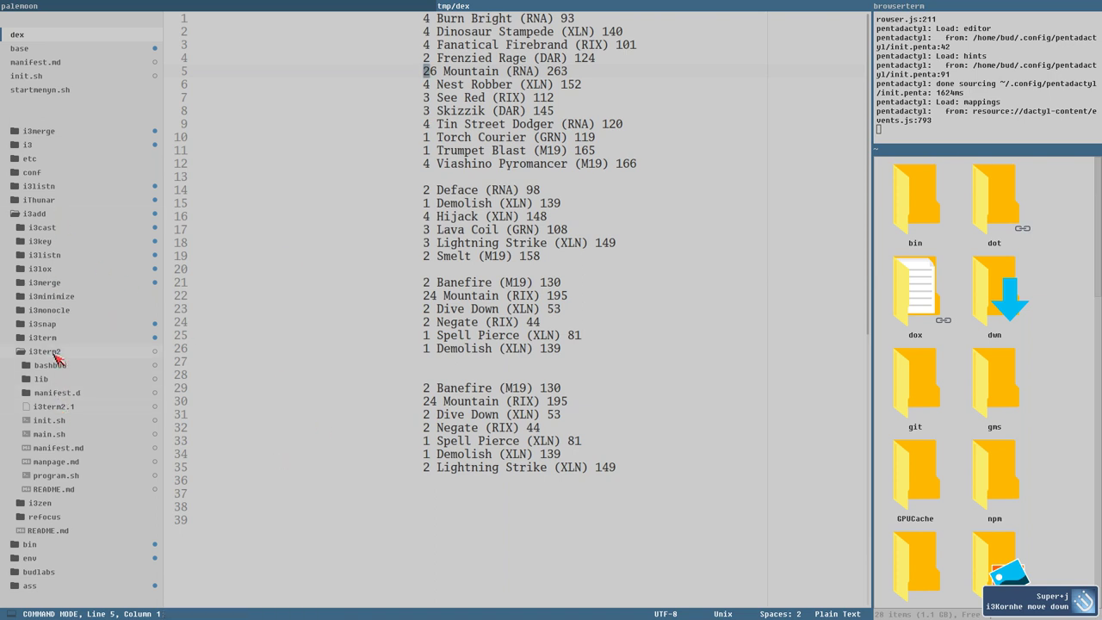
pyautogui.click(56, 435)
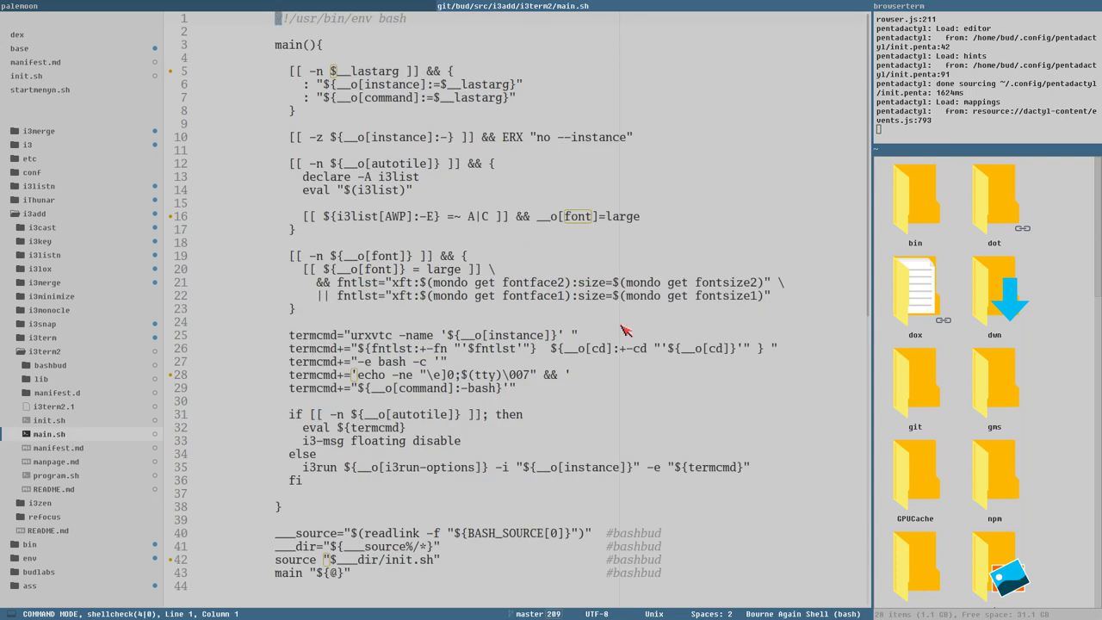
# Step: Examine the urxvtc launch command on line 25 and the tty title expression on line 28 of main.sh
pyautogui.click(505, 314)
pyautogui.moveTo(351, 336); pyautogui.dragTo(393, 337)
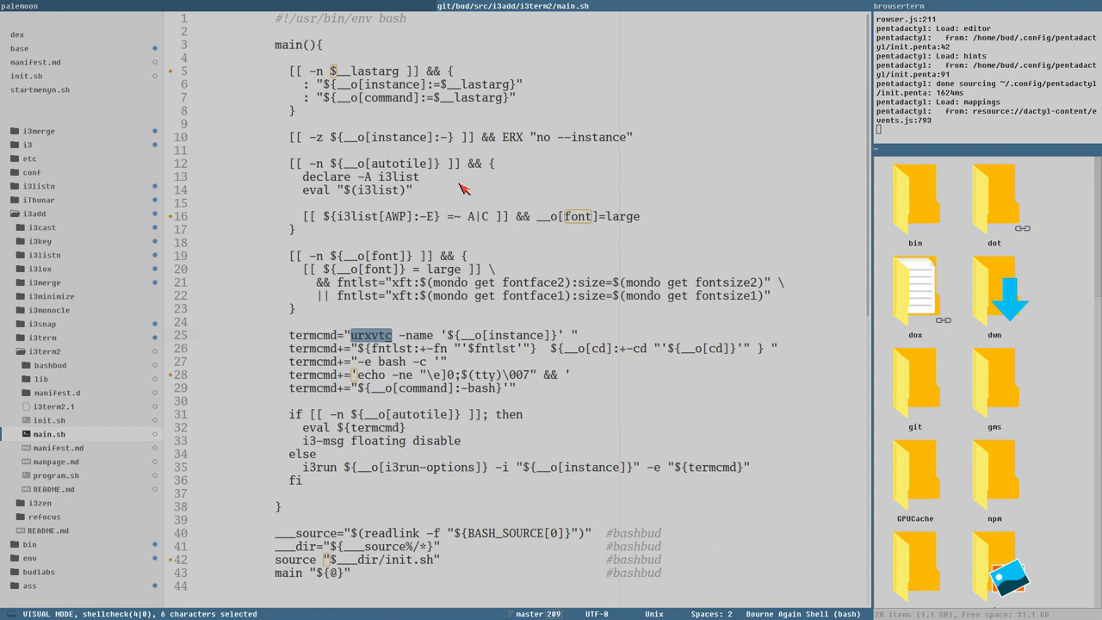
pyautogui.press('Escape')
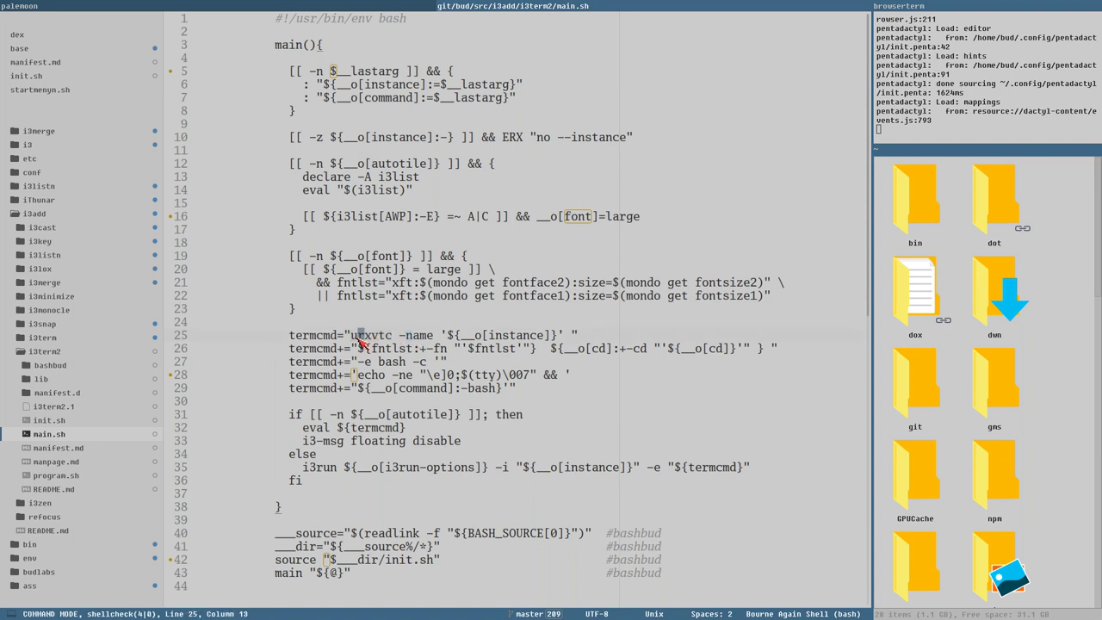
pyautogui.press('$')
pyautogui.moveTo(463, 376); pyautogui.dragTo(492, 378)
pyautogui.press('Escape')
pyautogui.moveTo(476, 376); pyautogui.dragTo(488, 375)
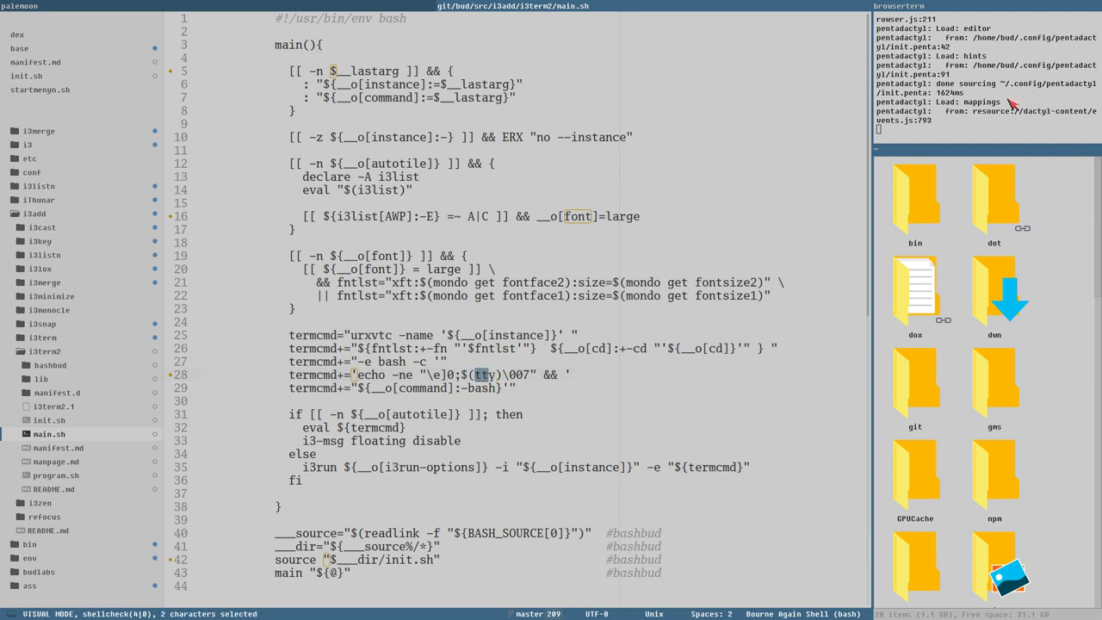
pyautogui.click(496, 377)
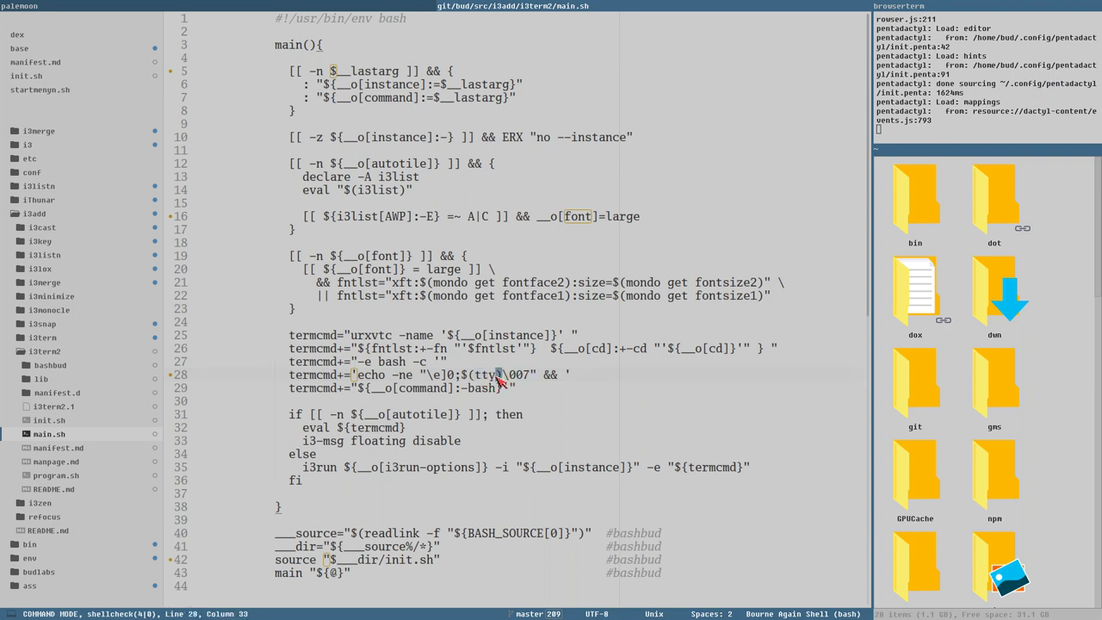
pyautogui.press('g')
pyautogui.press('v')
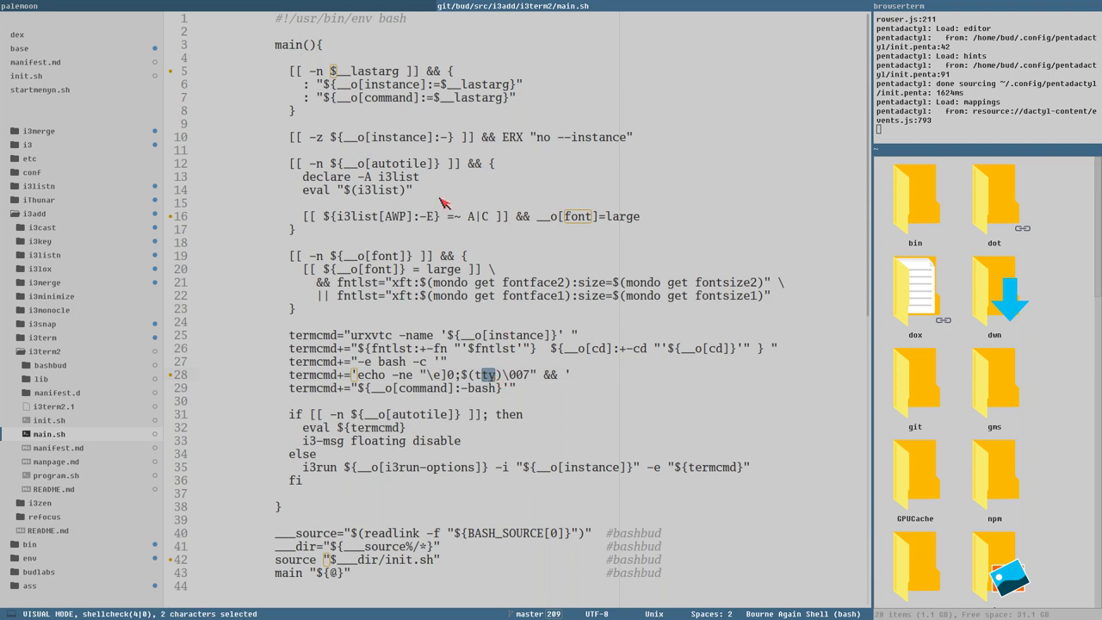
# Step: Examine the autotile block in main.sh, including the i3list[AWP] check against A|C and the large font assignment
pyautogui.moveTo(324, 217); pyautogui.dragTo(430, 225)
pyautogui.click(430, 223)
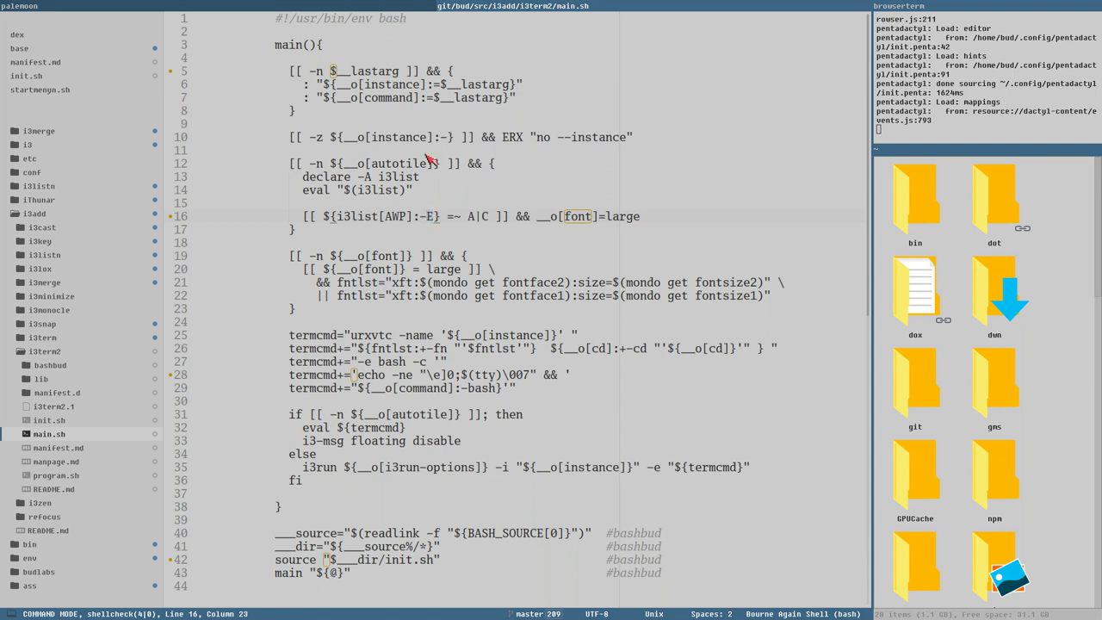
pyautogui.doubleClick(389, 165)
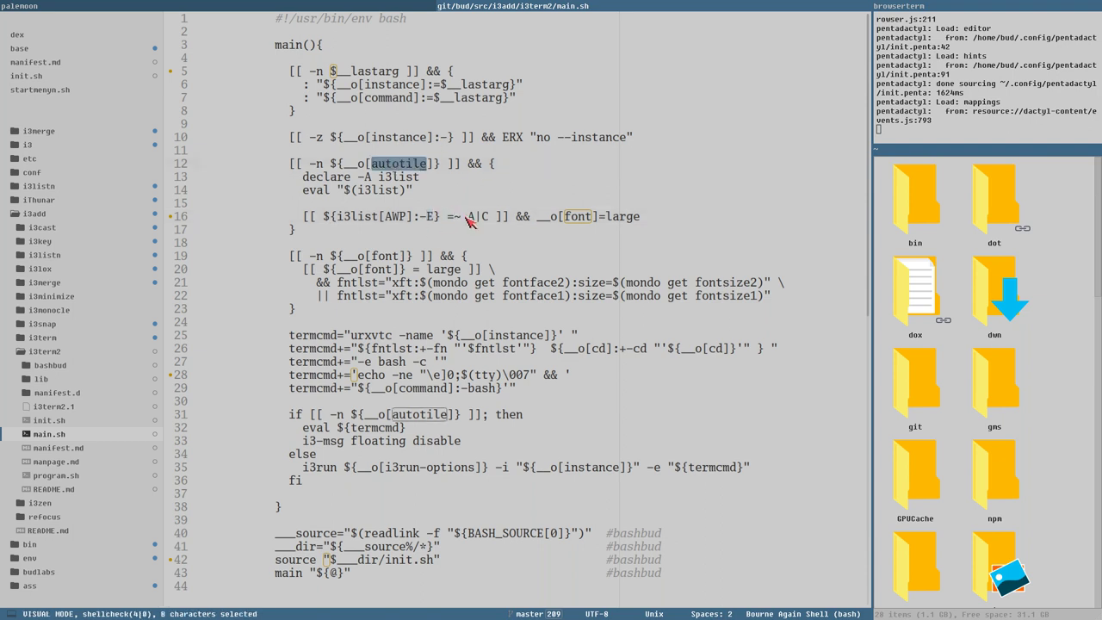
pyautogui.moveTo(469, 220); pyautogui.dragTo(491, 222)
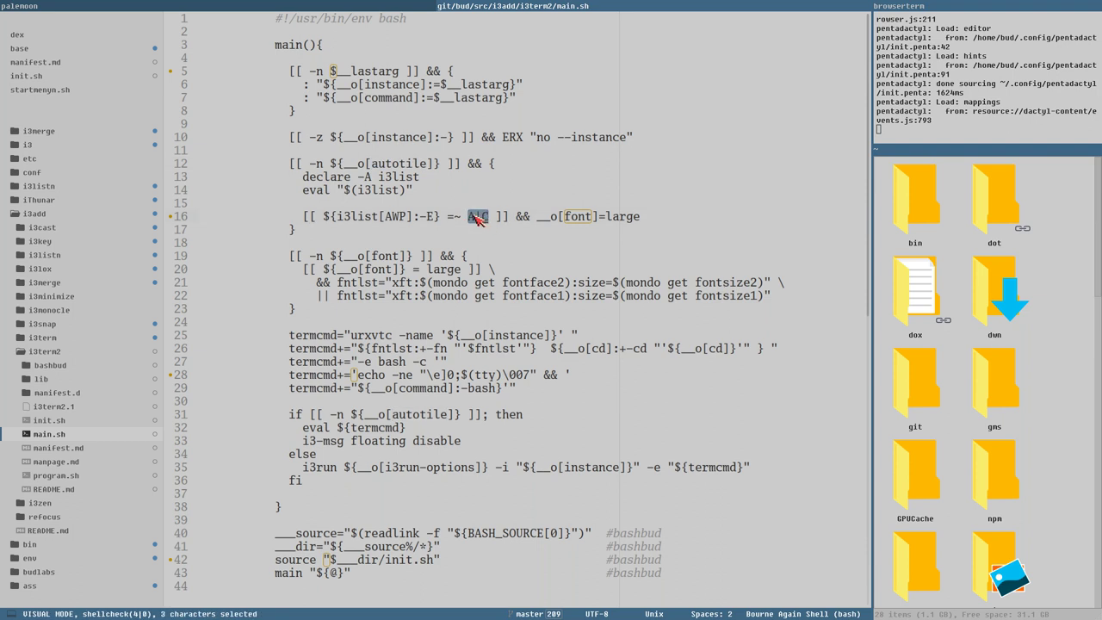
pyautogui.click(472, 221)
pyautogui.click(484, 207)
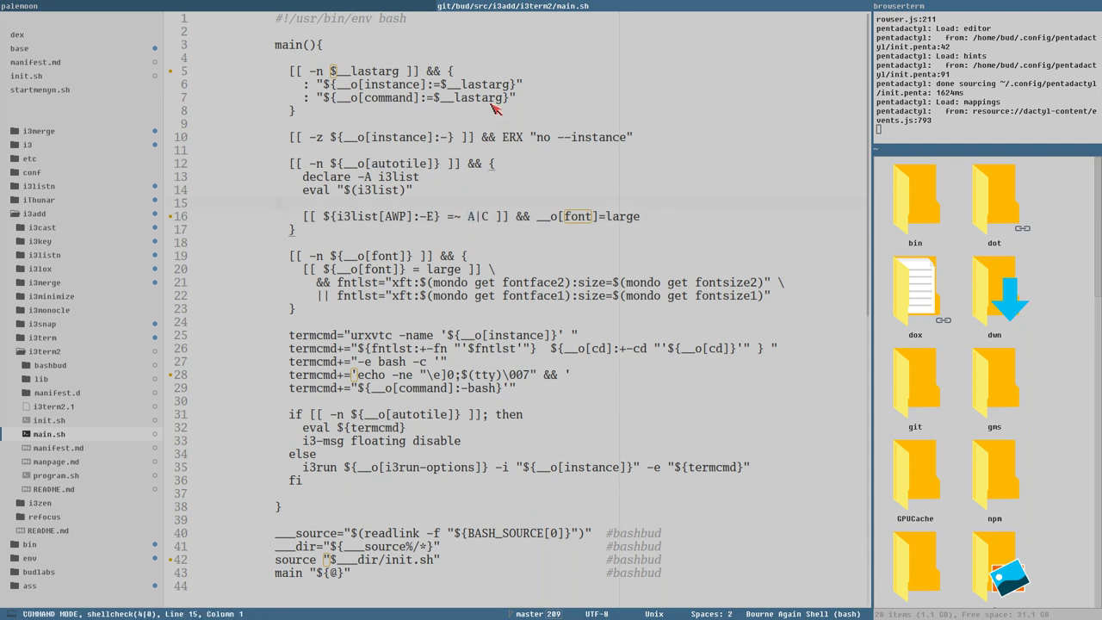
pyautogui.click(470, 255)
pyautogui.click(500, 137)
pyautogui.moveTo(541, 219); pyautogui.dragTo(599, 219)
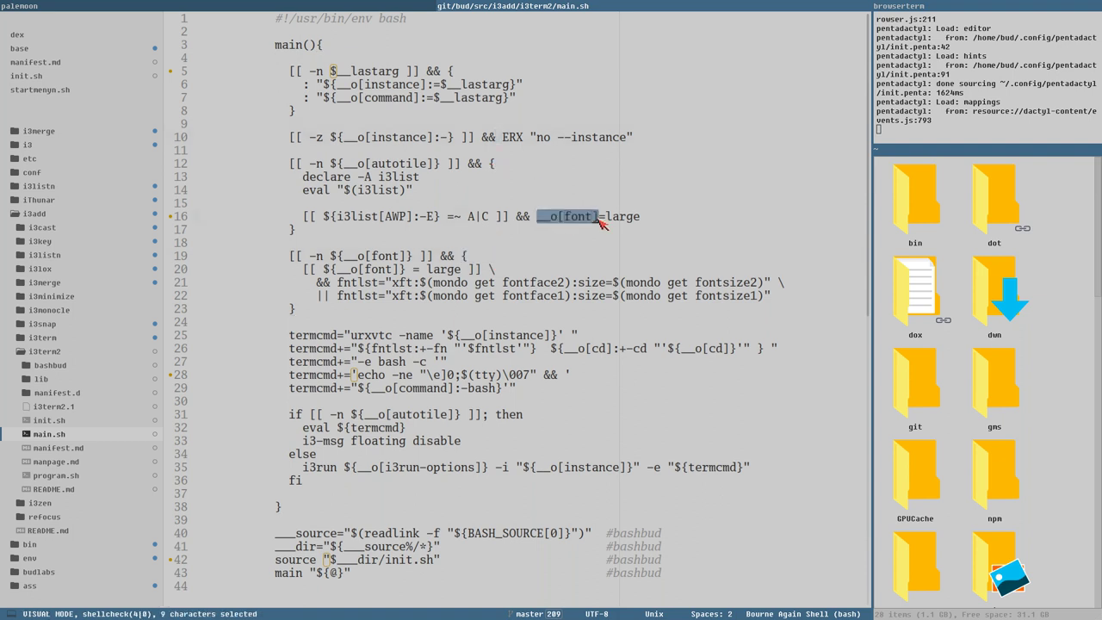
pyautogui.click(630, 219)
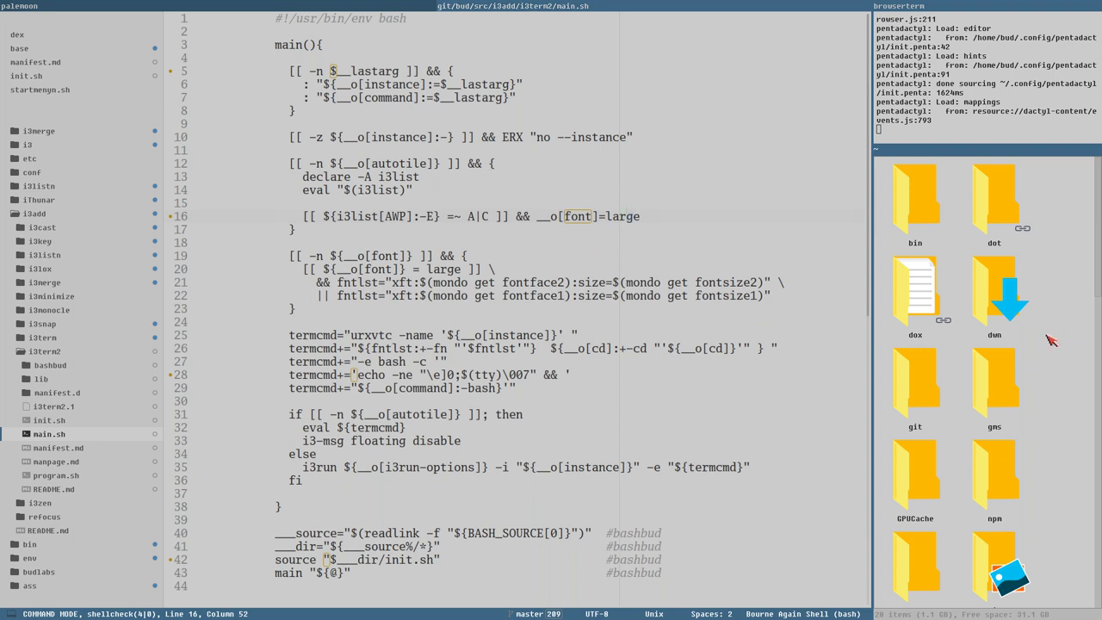
# Step: Open an autotiled terminal with i3term2 in each of the three visible containers
pyautogui.press('ctrl+super+Return')
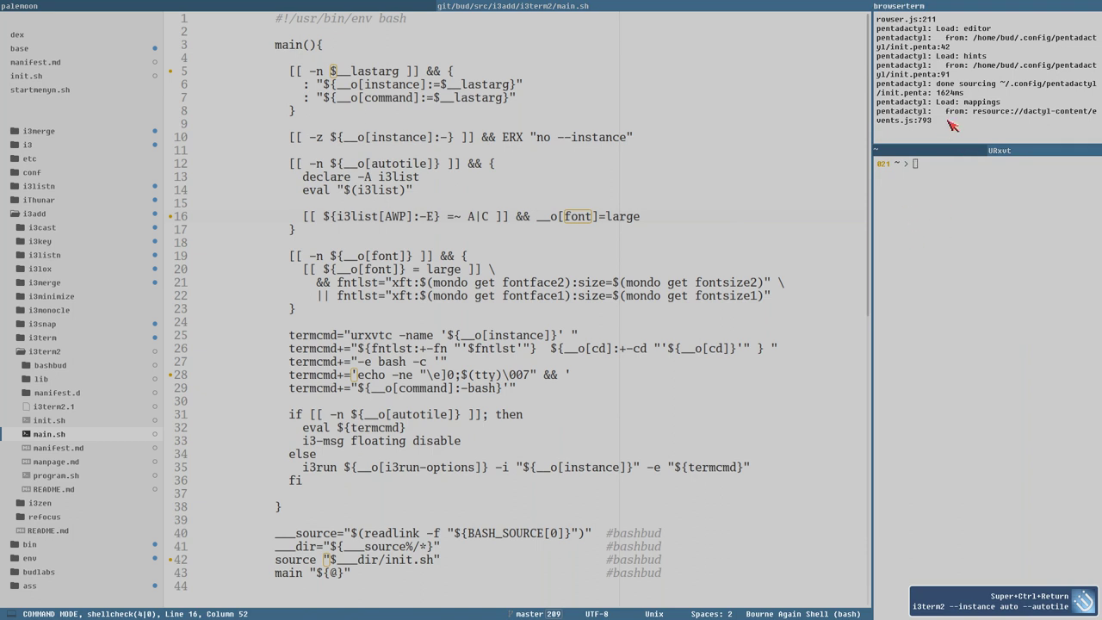
pyautogui.hotkey('ctrl', 'c')
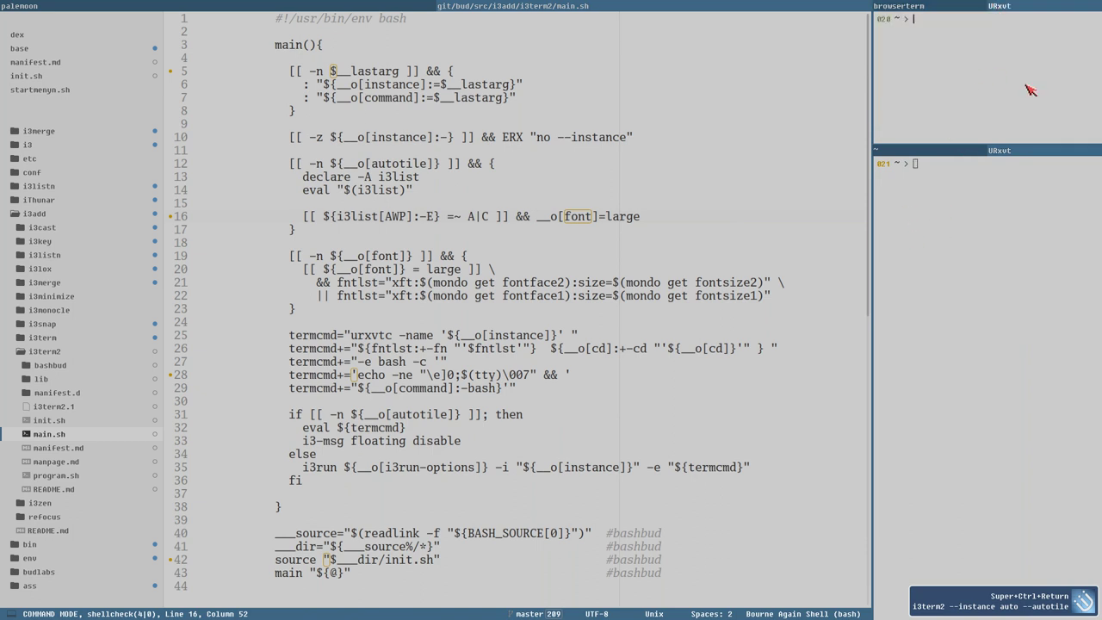
pyautogui.click(620, 446)
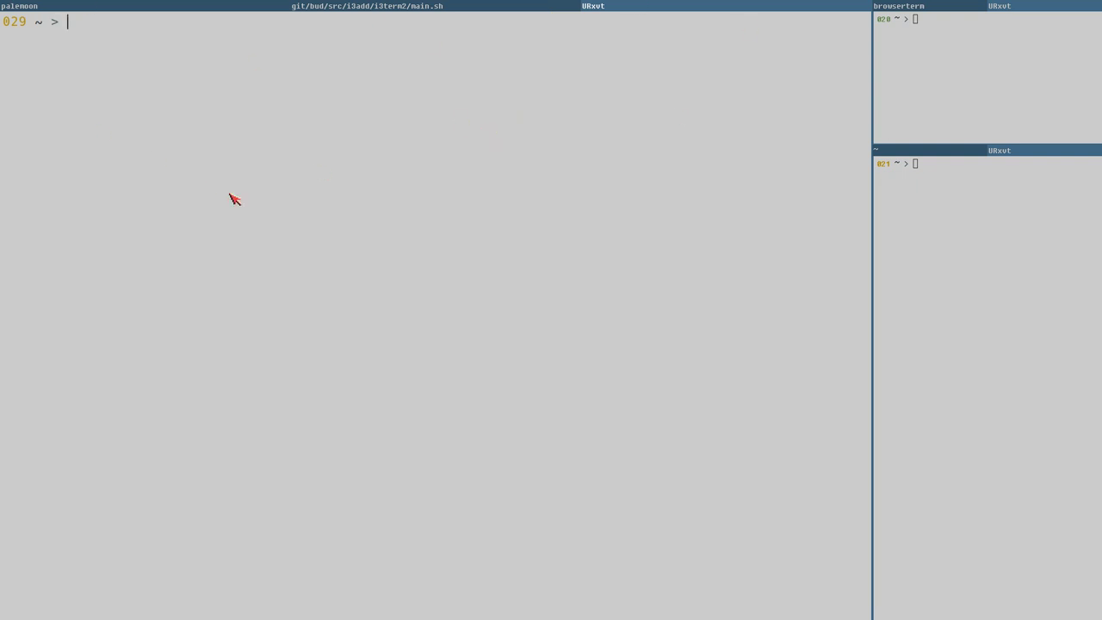
# Step: Jump to the site preview and back to workspace 1, and close the old server terminal in the upper container
pyautogui.press('super+shift+f')
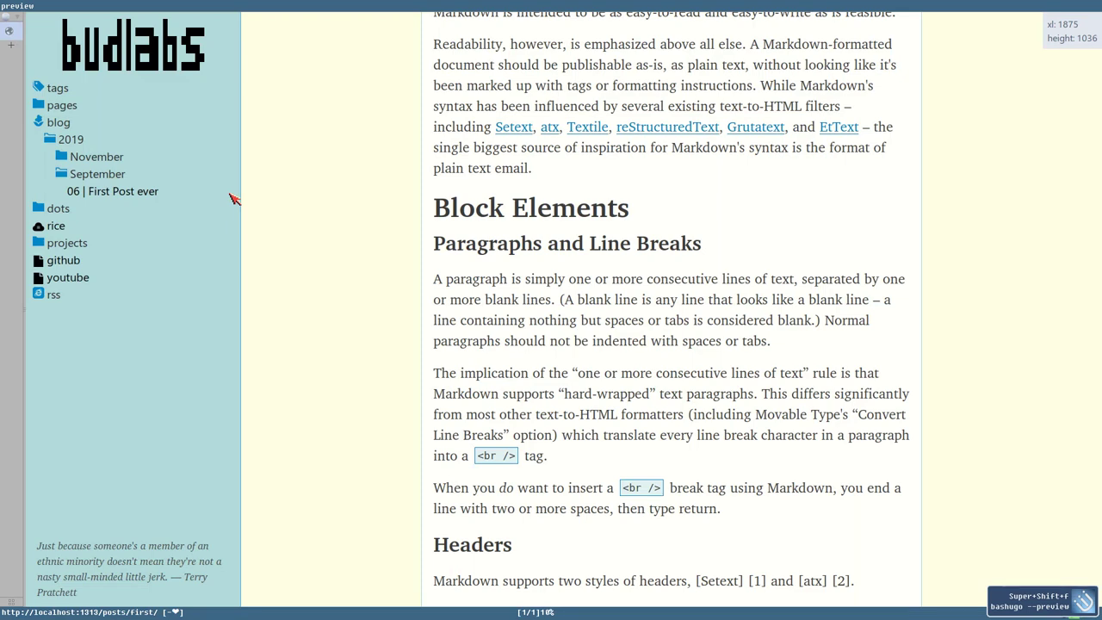
pyautogui.press('super+1')
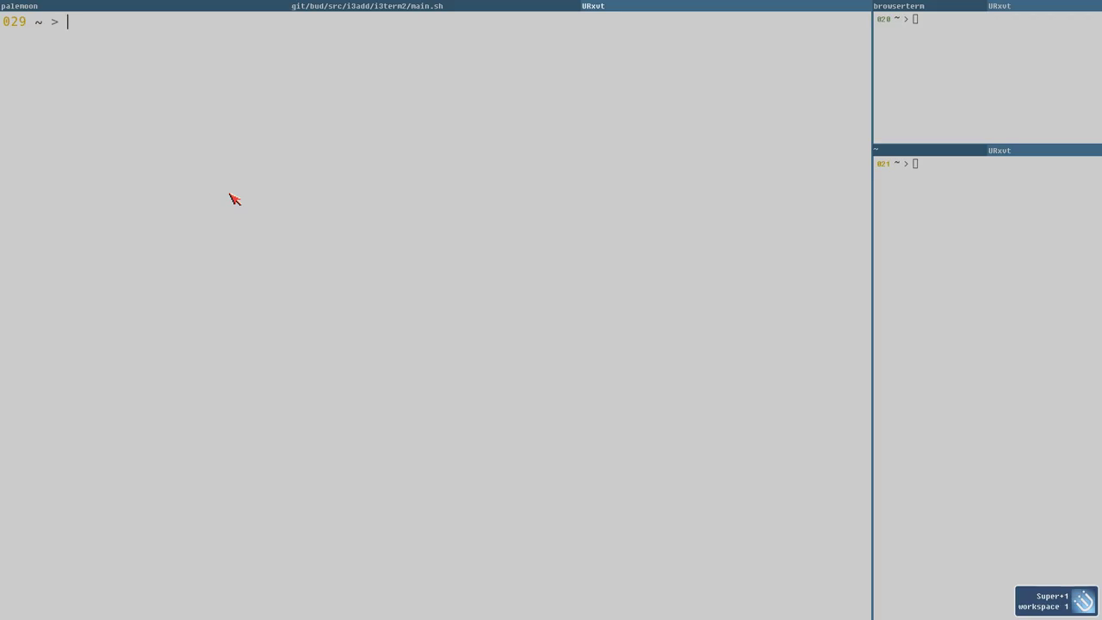
pyautogui.press('super+j')
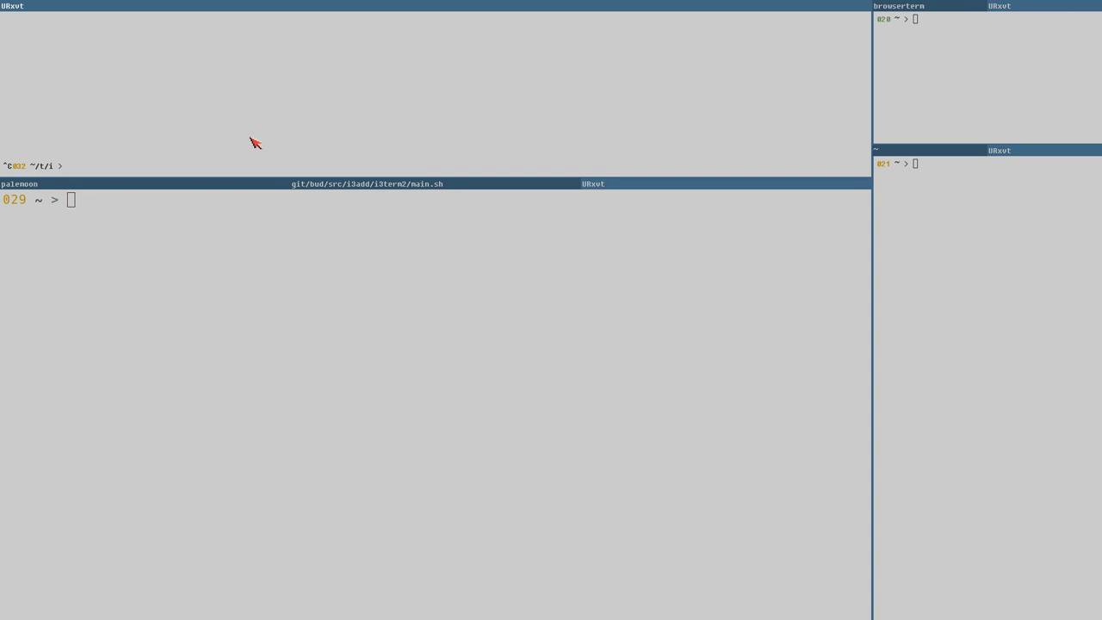
pyautogui.press('F4')
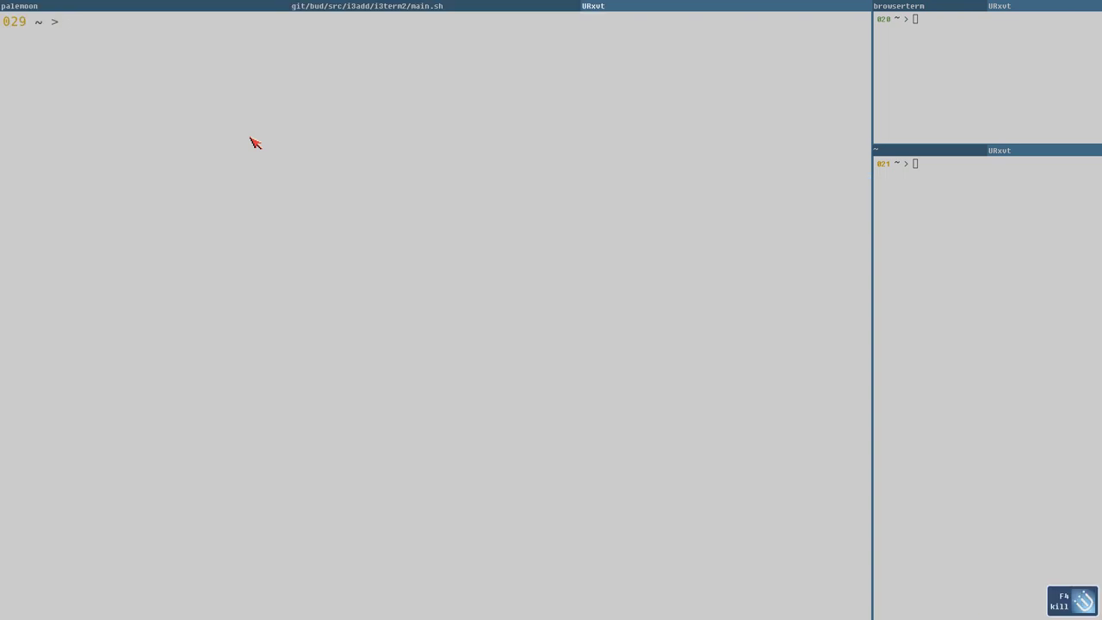
# Step: Open a new terminal above the main container, launch the bashugo site preview with it, and return to workspace 1
pyautogui.press('super+shift+Return')
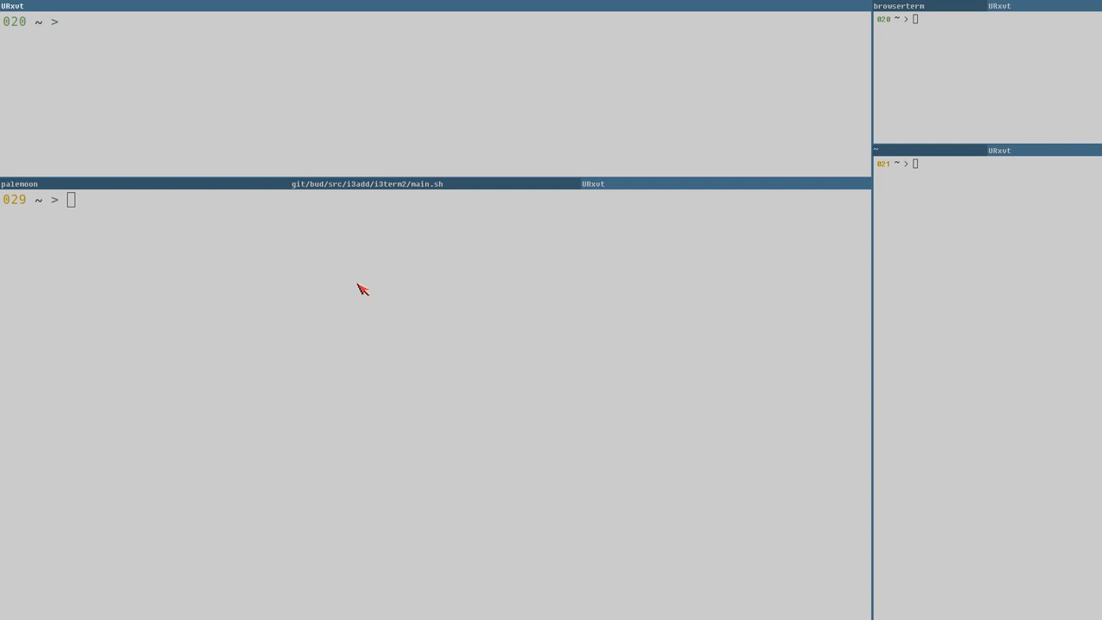
pyautogui.press('super+shift+f')
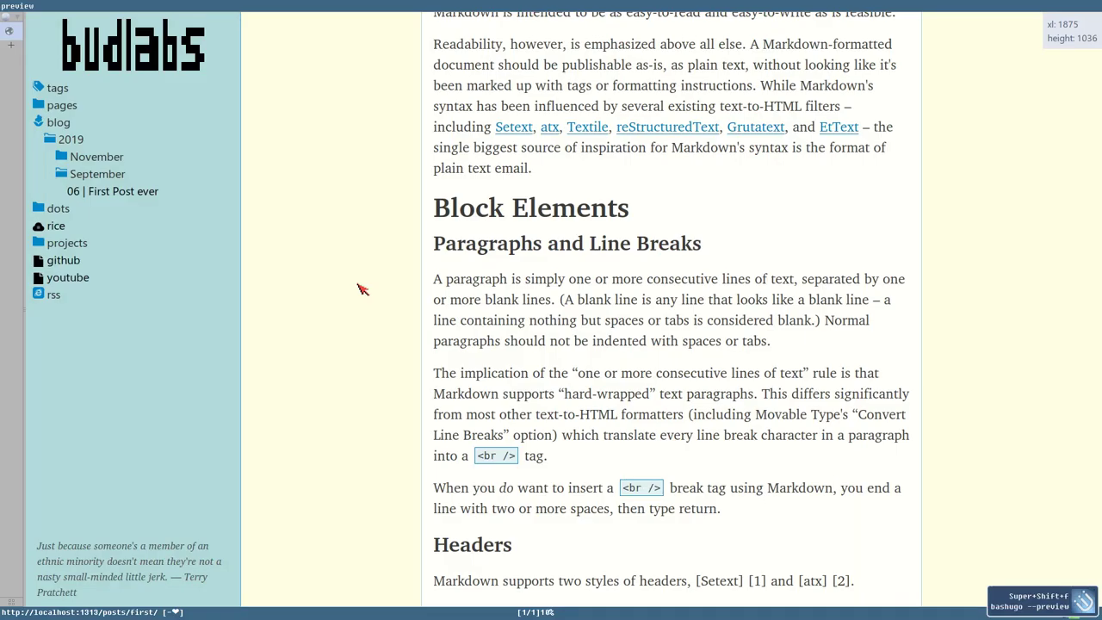
pyautogui.press('super+1')
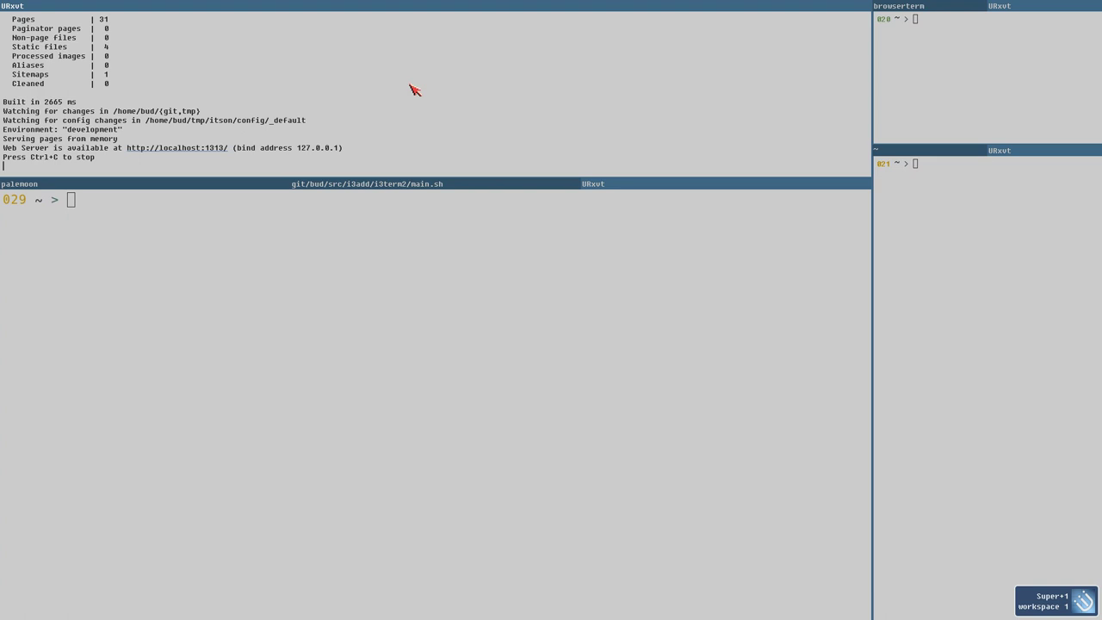
# Step: Show the status bar and turn on its window info to inspect the server terminal's instance name and tty
pyautogui.press('super+b')
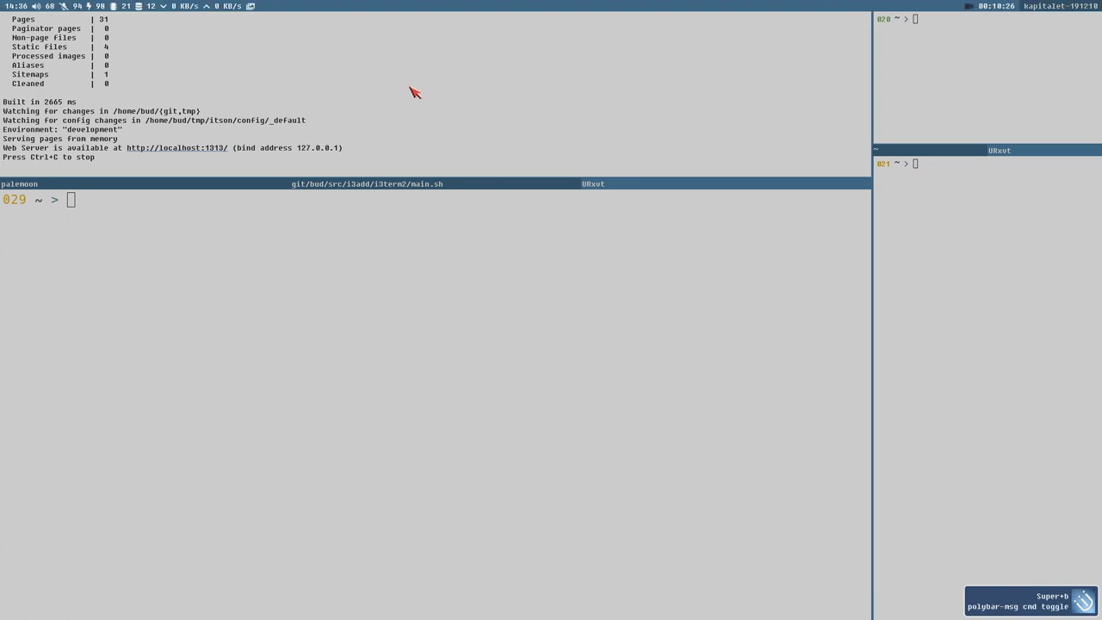
pyautogui.press('super+shift+b')
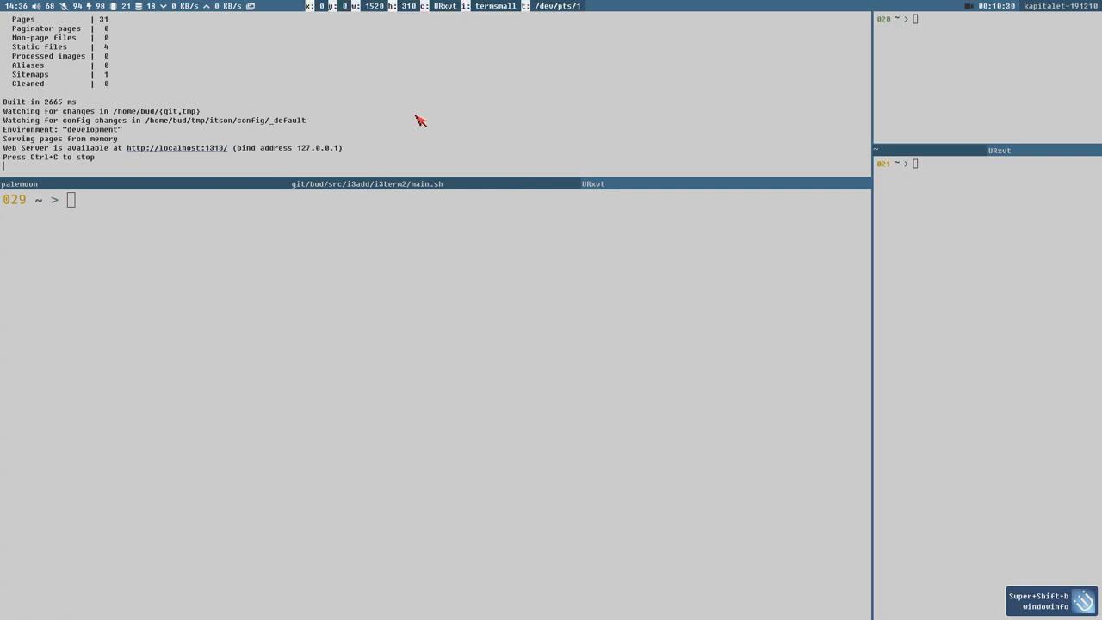
pyautogui.click(577, 355)
pyautogui.press('super+Up')
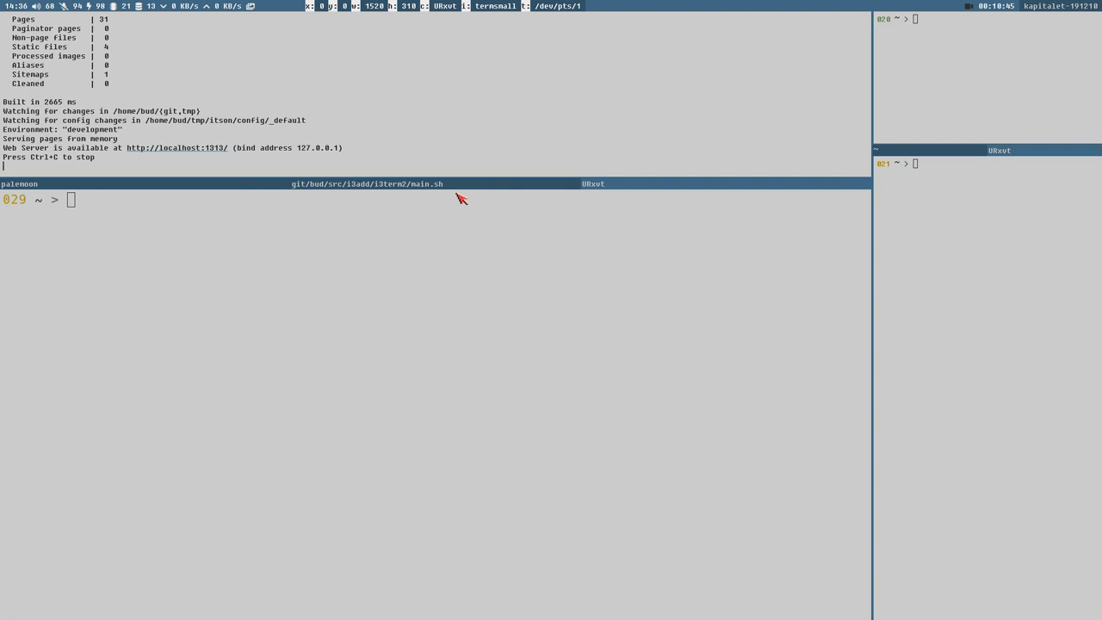
# Step: Bring main.sh back to the front and look through it from the option checks to the closing i3run command
pyautogui.click(392, 187)
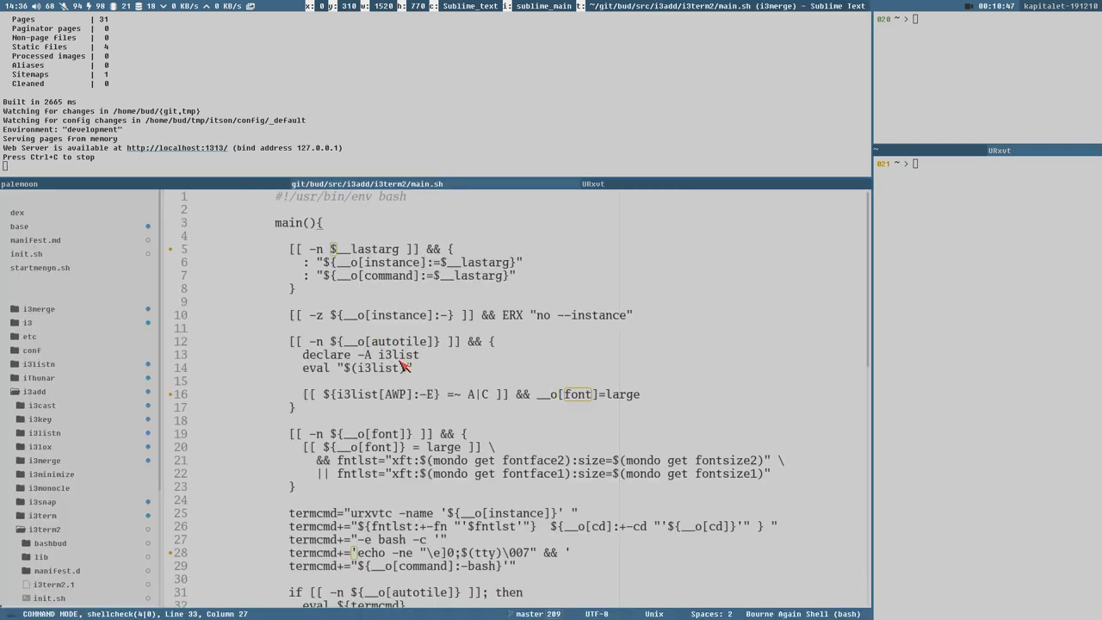
pyautogui.scroll(-5, 487, 267)
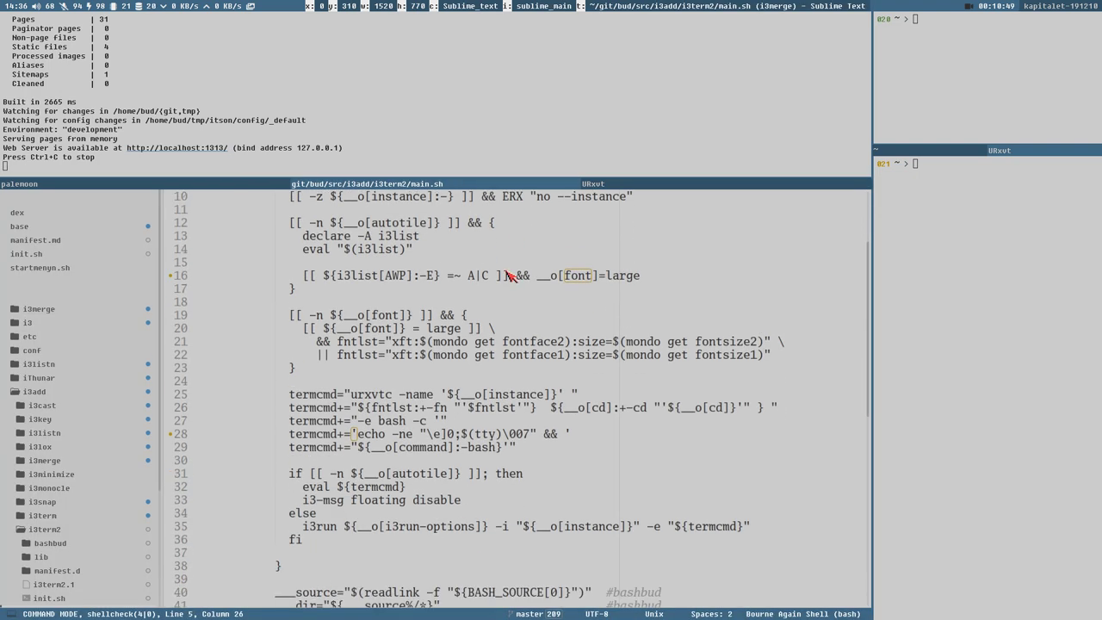
pyautogui.scroll(-3, 502, 293)
pyautogui.press('3')
pyautogui.press('7')
pyautogui.hotkey('shift', 'g')
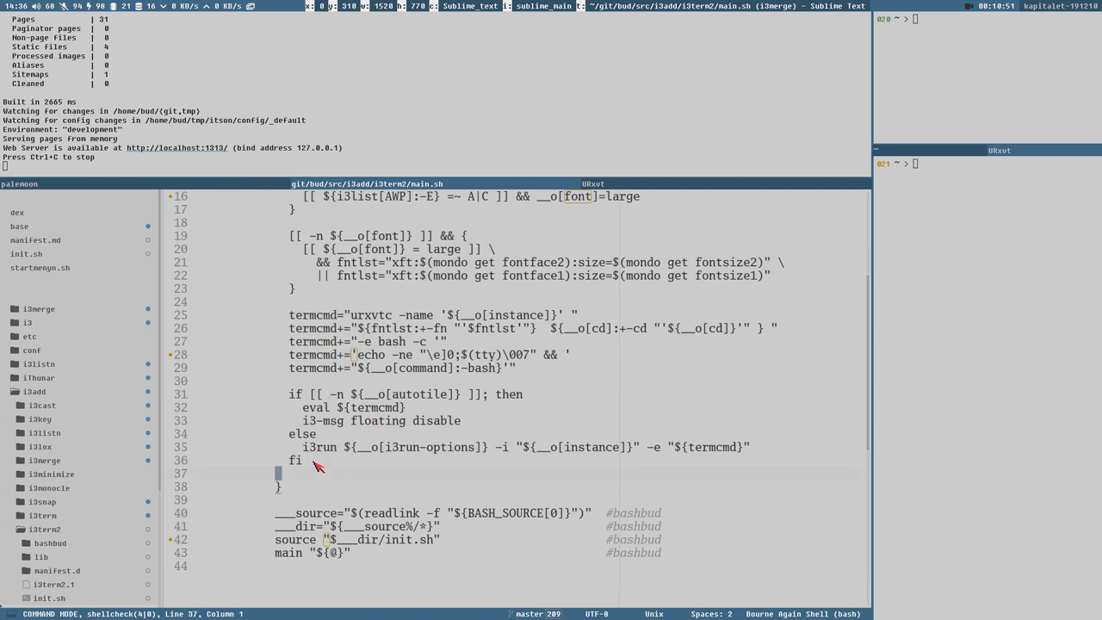
pyautogui.hotkey('shift', 'v')
pyautogui.press('g')
pyautogui.press('g')
pyautogui.click(422, 342)
pyautogui.scroll(-4, 483, 337)
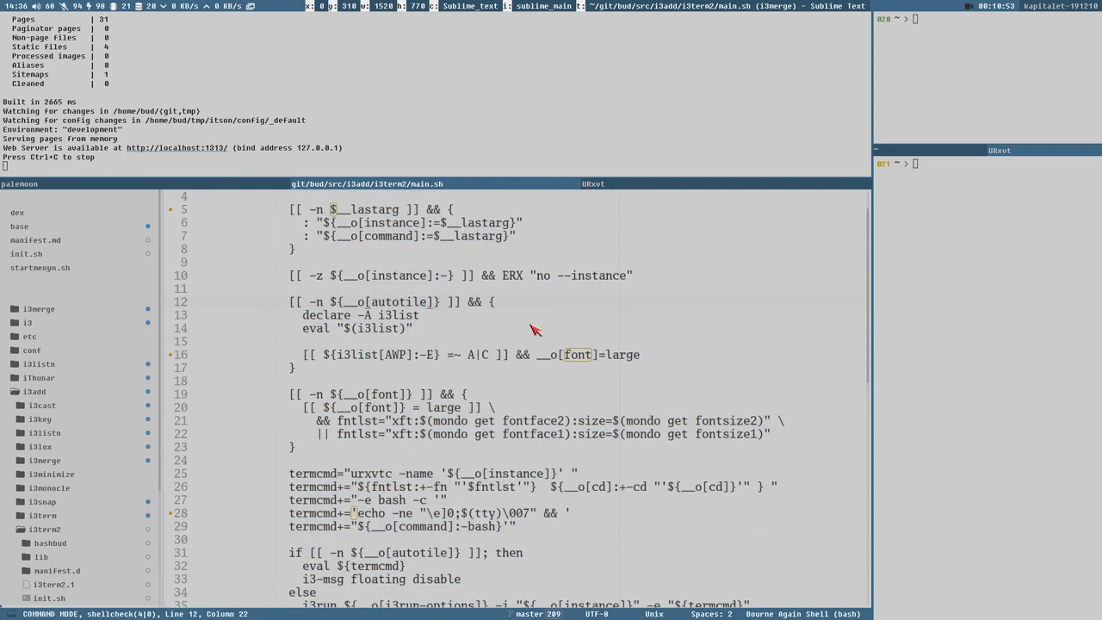
pyautogui.scroll(2, 534, 334)
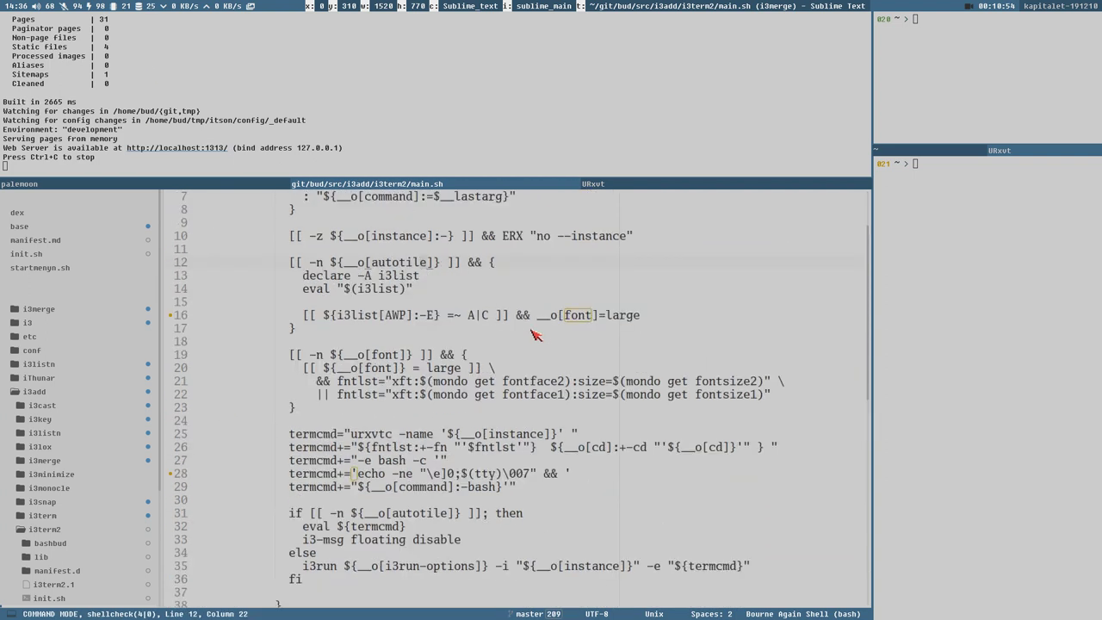
# Step: Review the tty title on line 28, the i3list evaluation on line 14, and the autotile launch on line 32 of main.sh
pyautogui.click(496, 474)
pyautogui.scroll(2, 495, 424)
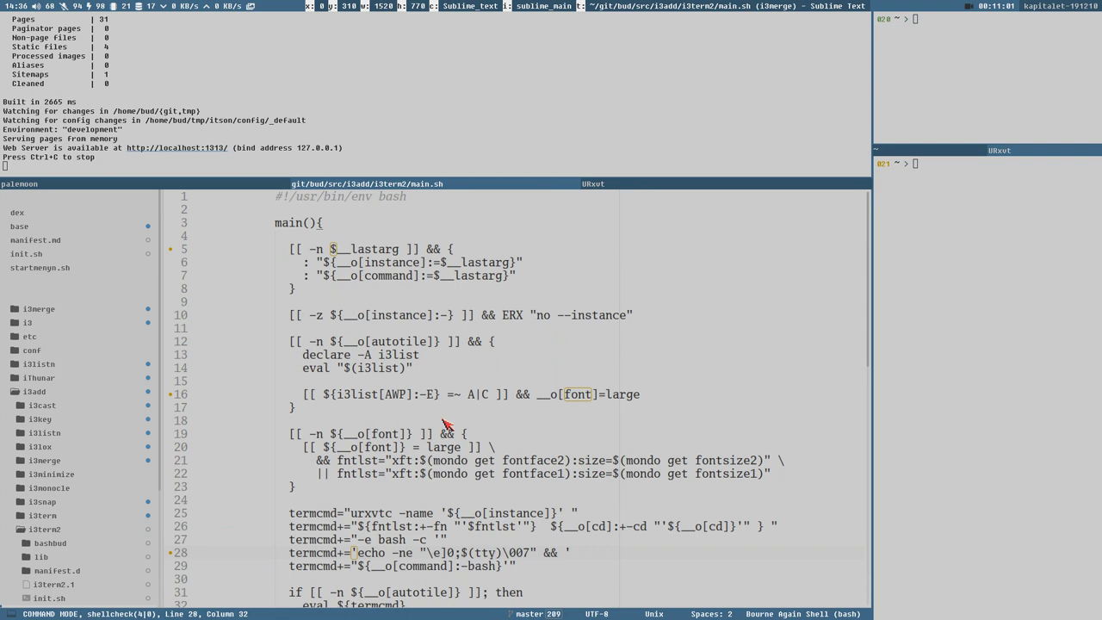
pyautogui.scroll(-2, 504, 398)
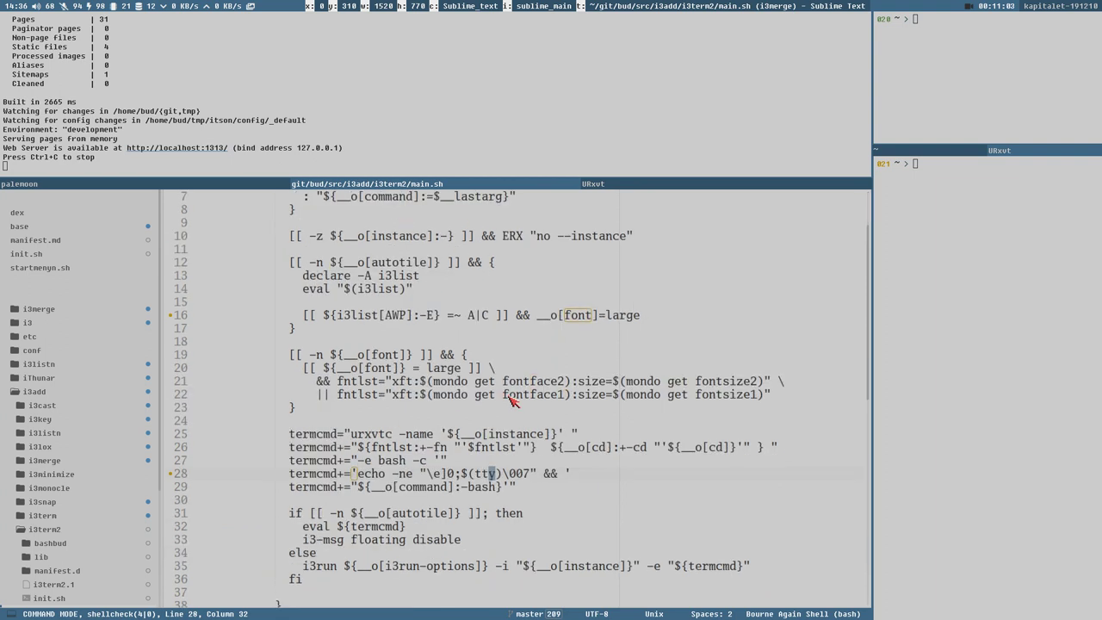
pyautogui.scroll(2, 505, 397)
pyautogui.click(422, 375)
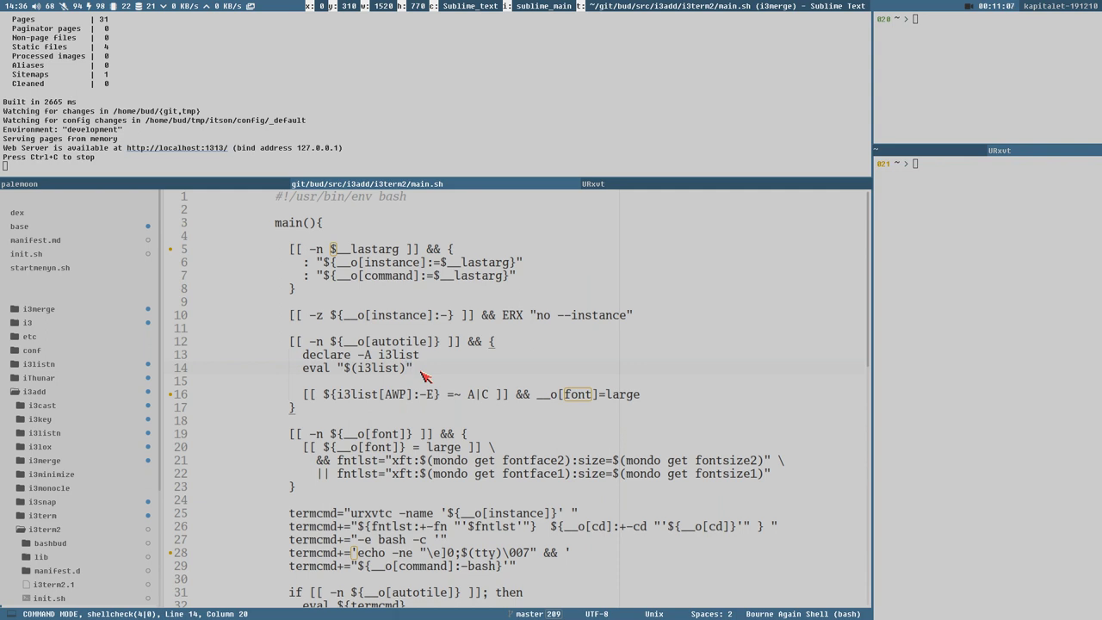
pyautogui.scroll(-2, 422, 375)
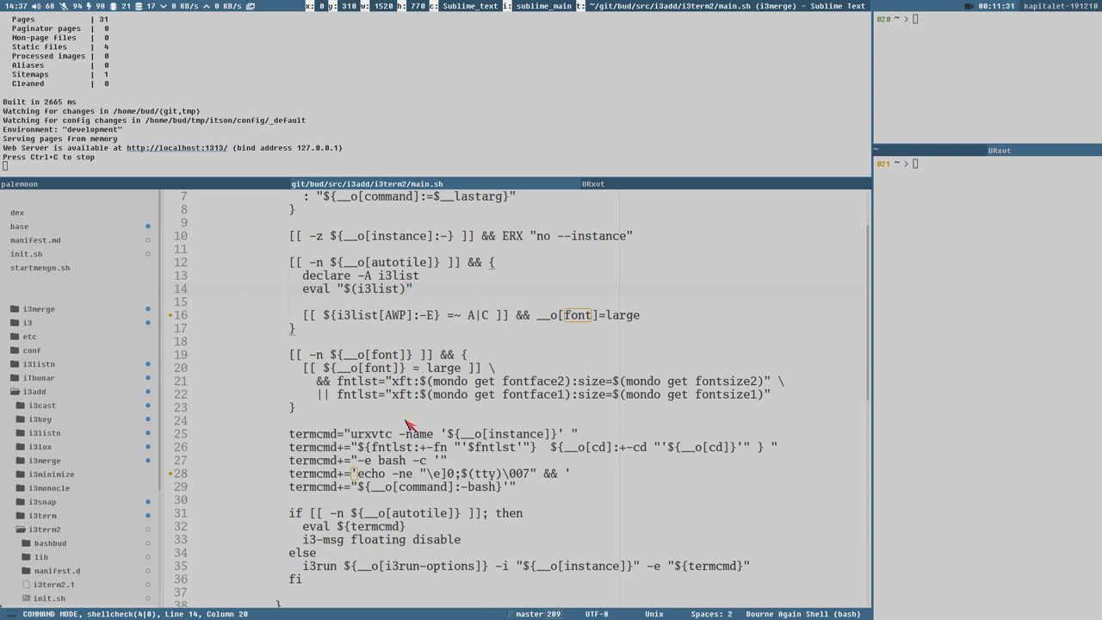
pyautogui.click(427, 526)
pyautogui.scroll(2, 448, 448)
pyautogui.scroll(-4, 435, 387)
pyautogui.scroll(4, 440, 379)
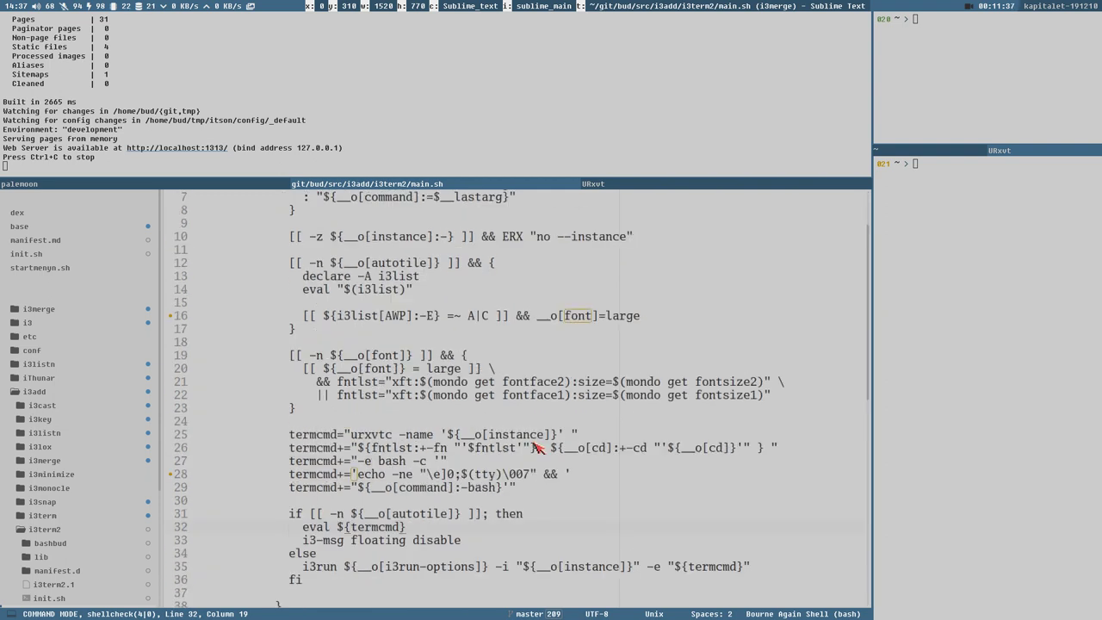
pyautogui.scroll(-2, 466, 387)
pyautogui.scroll(2, 482, 395)
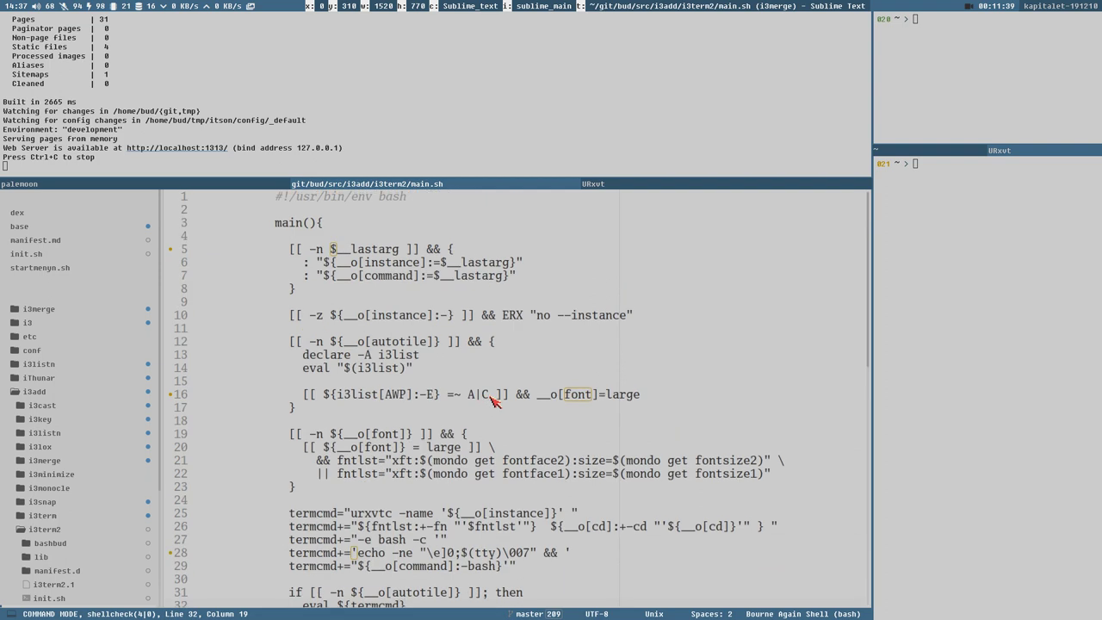
# Step: Review the font block on lines 19 to 23 and the urxvtc -name instance option on line 25 of main.sh
pyautogui.scroll(-3, 484, 396)
pyautogui.click(466, 355)
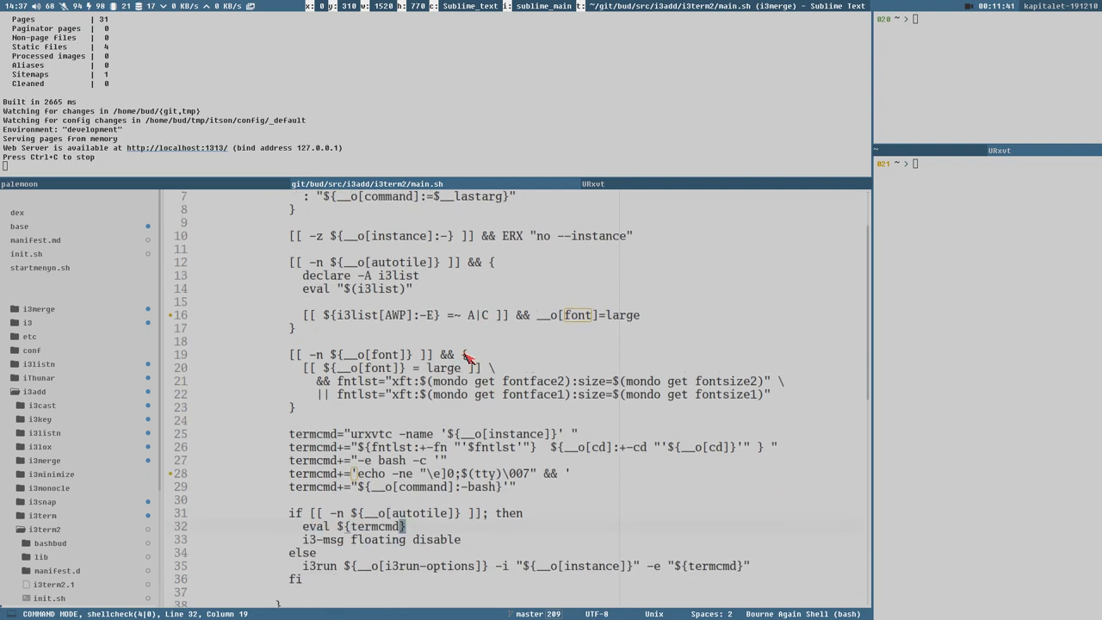
pyautogui.click(385, 407)
pyautogui.press('%')
pyautogui.moveTo(401, 437); pyautogui.dragTo(434, 437)
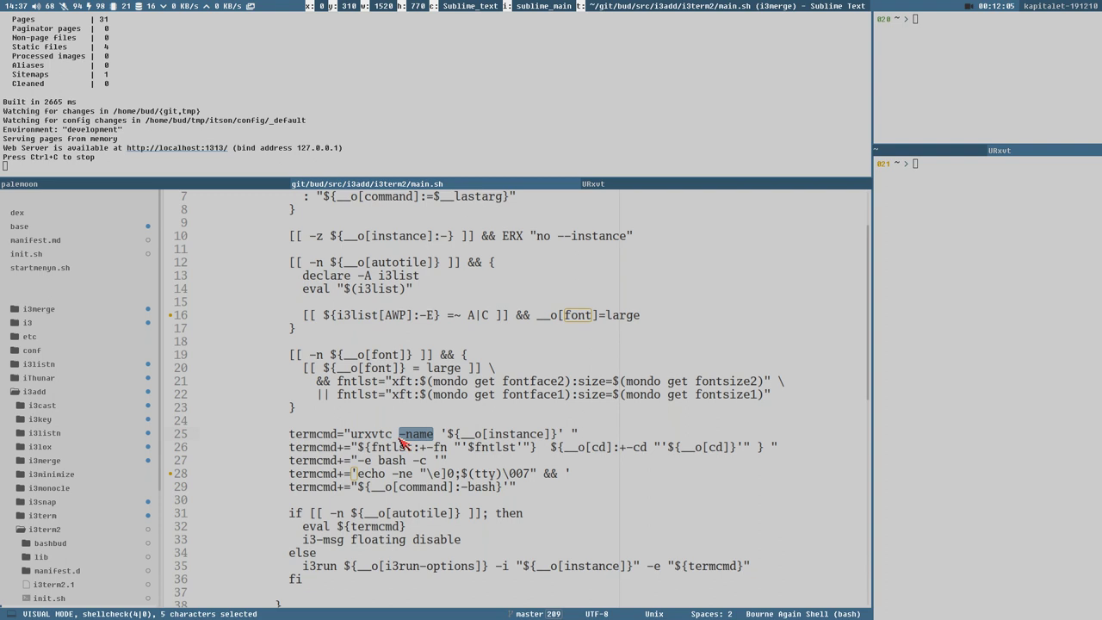
pyautogui.press('Escape')
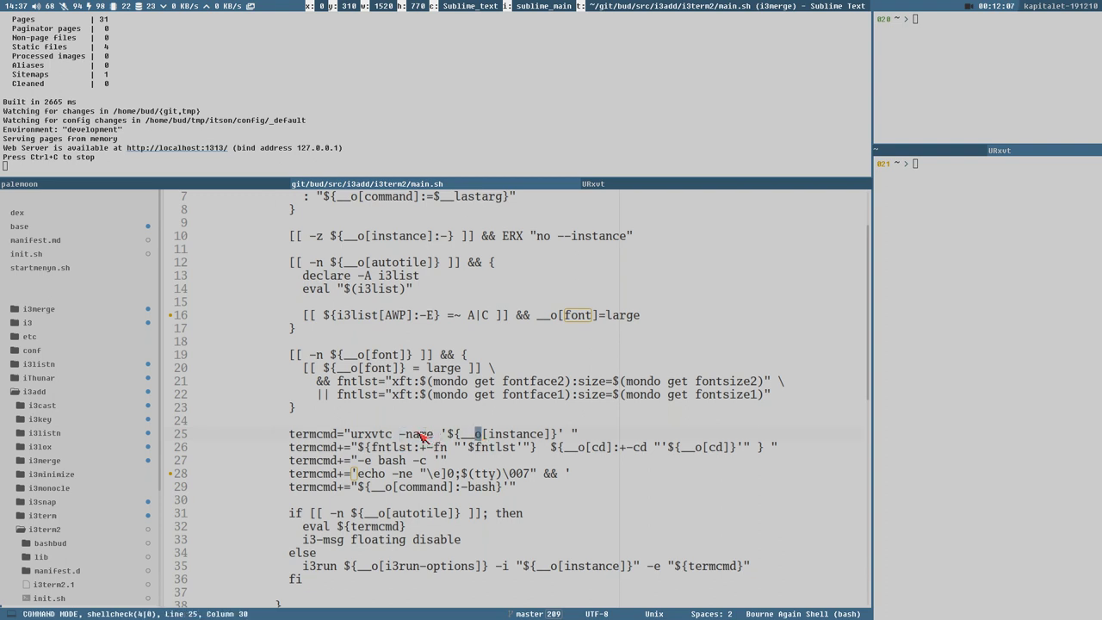
pyautogui.click(420, 434)
pyautogui.click(487, 435)
pyautogui.click(428, 434)
# Step: Examine the fntlst definitions on lines 21 and 22, the termcmd parts on lines 27 to 29, and the end of main.sh
pyautogui.moveTo(397, 383); pyautogui.dragTo(319, 382)
pyautogui.click(774, 398)
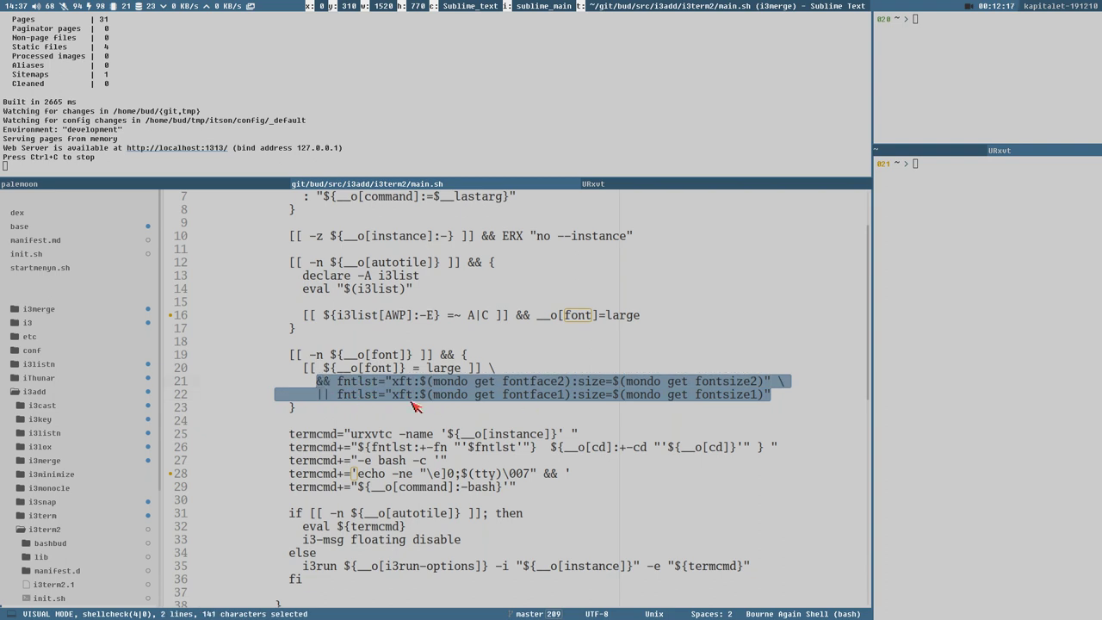
pyautogui.click(452, 395)
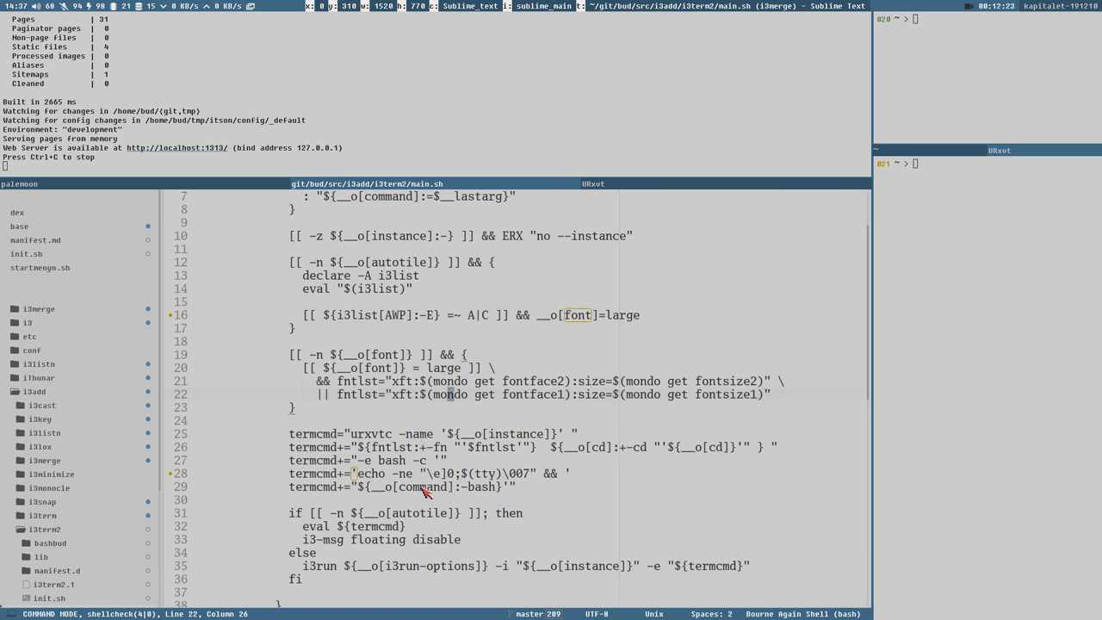
pyautogui.moveTo(358, 462); pyautogui.dragTo(405, 487)
pyautogui.click(384, 487)
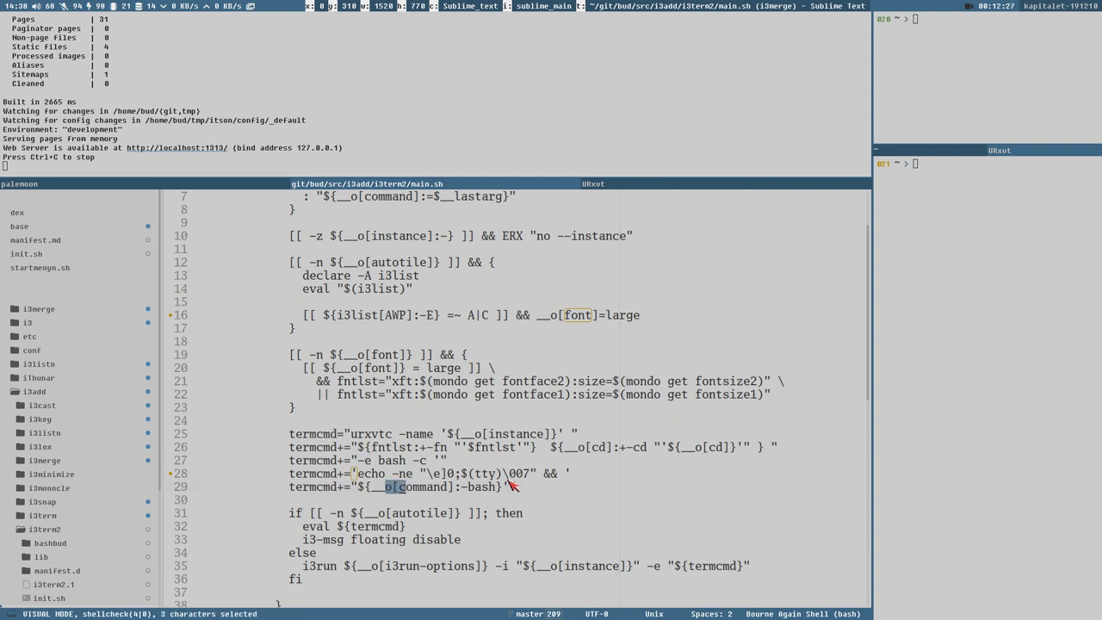
pyautogui.click(512, 476)
pyautogui.click(544, 493)
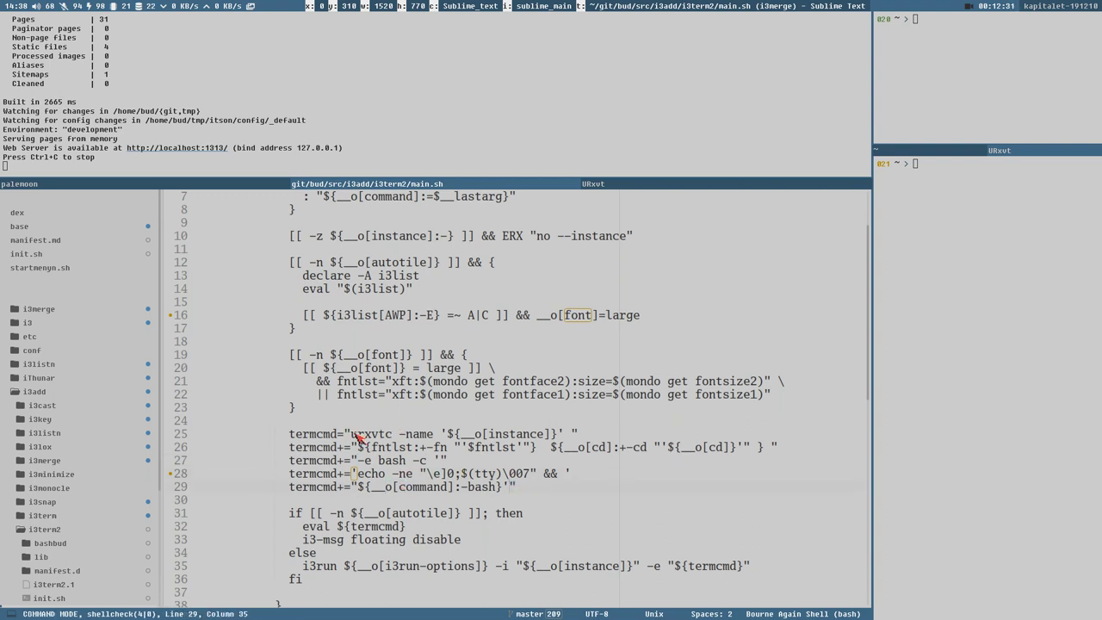
pyautogui.click(459, 501)
pyautogui.scroll(-2, 515, 519)
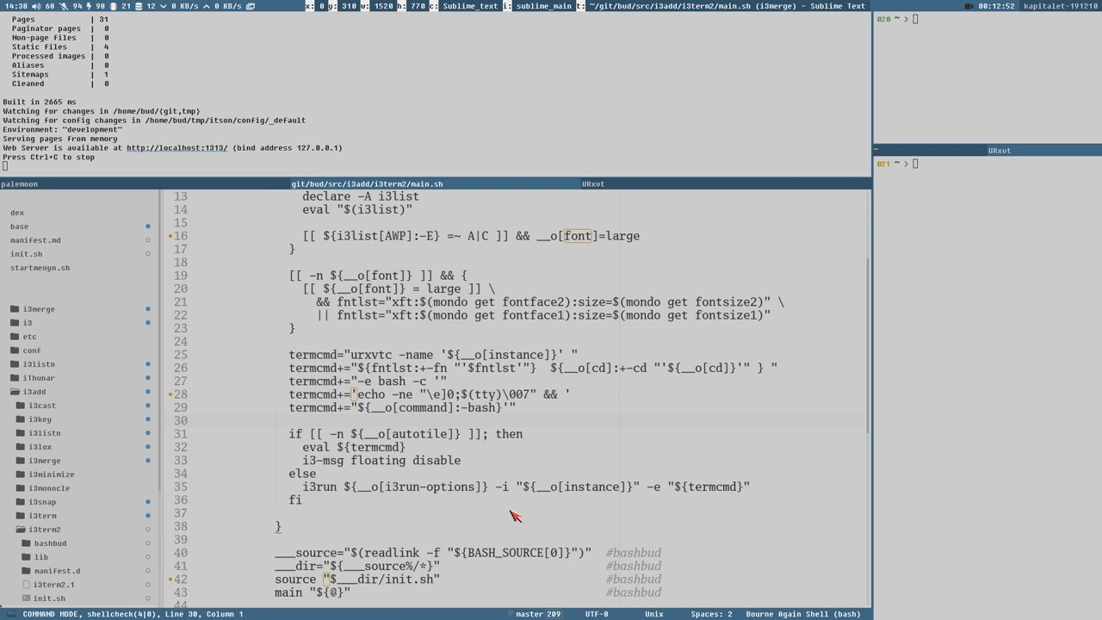
# Step: Switch the editor to the itson project
pyautogui.hotkey('ctrl', 'alt', 'p')
pyautogui.press('Down')
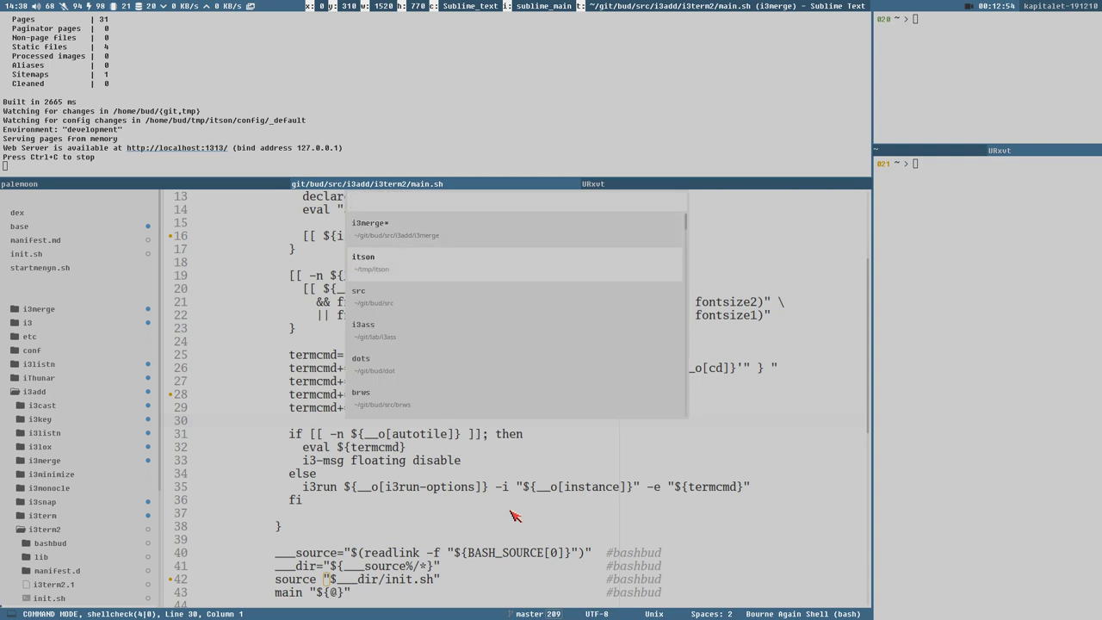
pyautogui.press('Return')
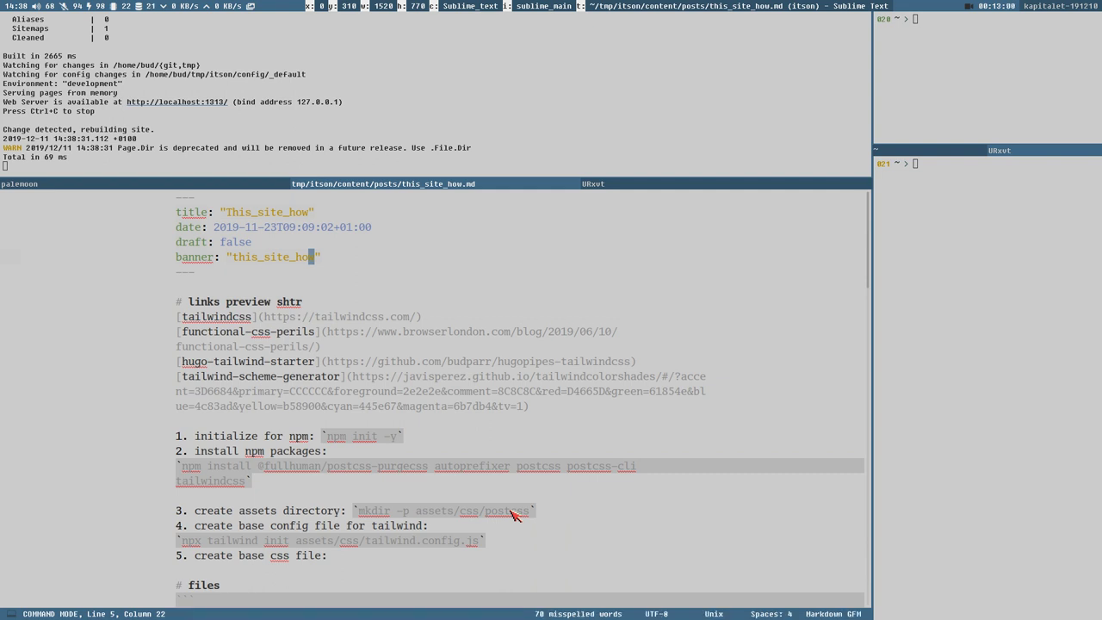
# Step: Go to the full-screen site preview and look over the First Post ever page from its banner to Block Elements
pyautogui.press('super+w')
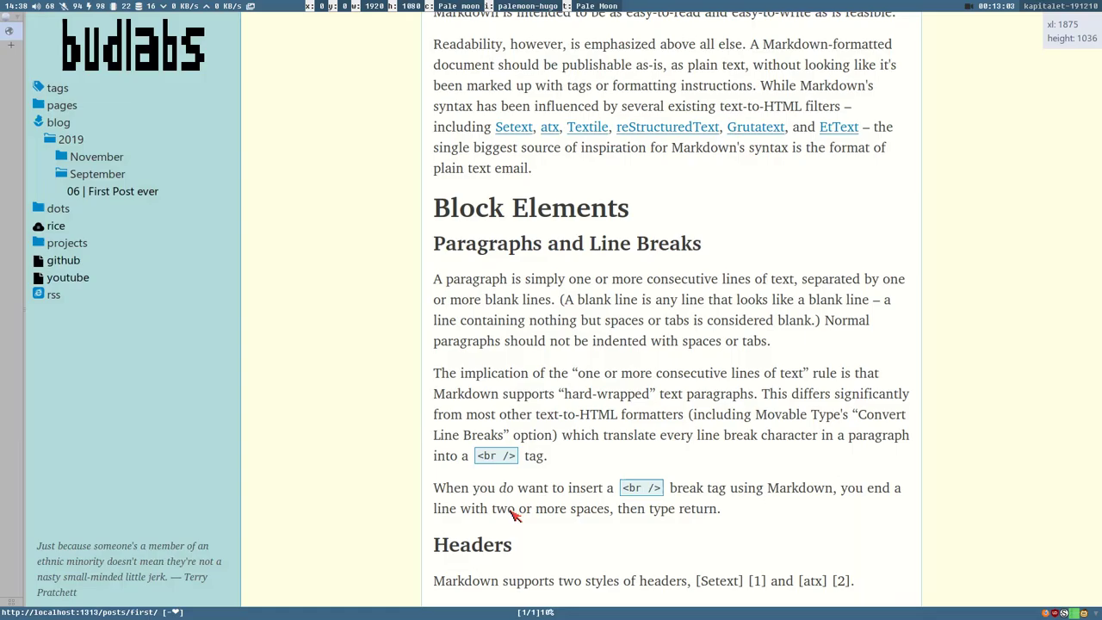
pyautogui.press('g')
pyautogui.press('g')
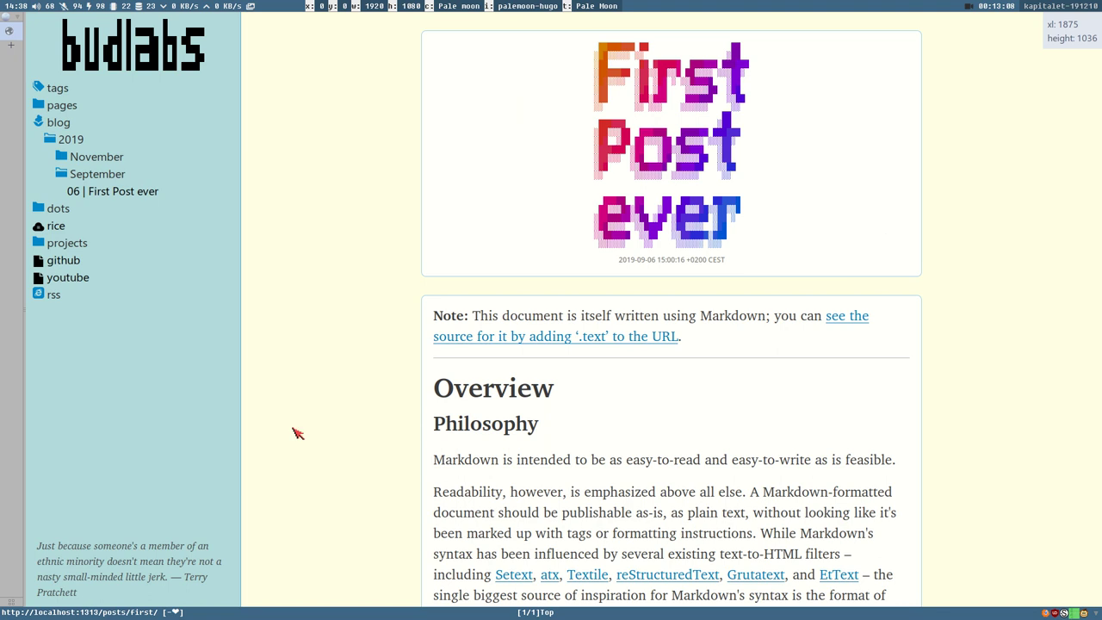
pyautogui.scroll(-3, 357, 177)
pyautogui.scroll(-2, 343, 216)
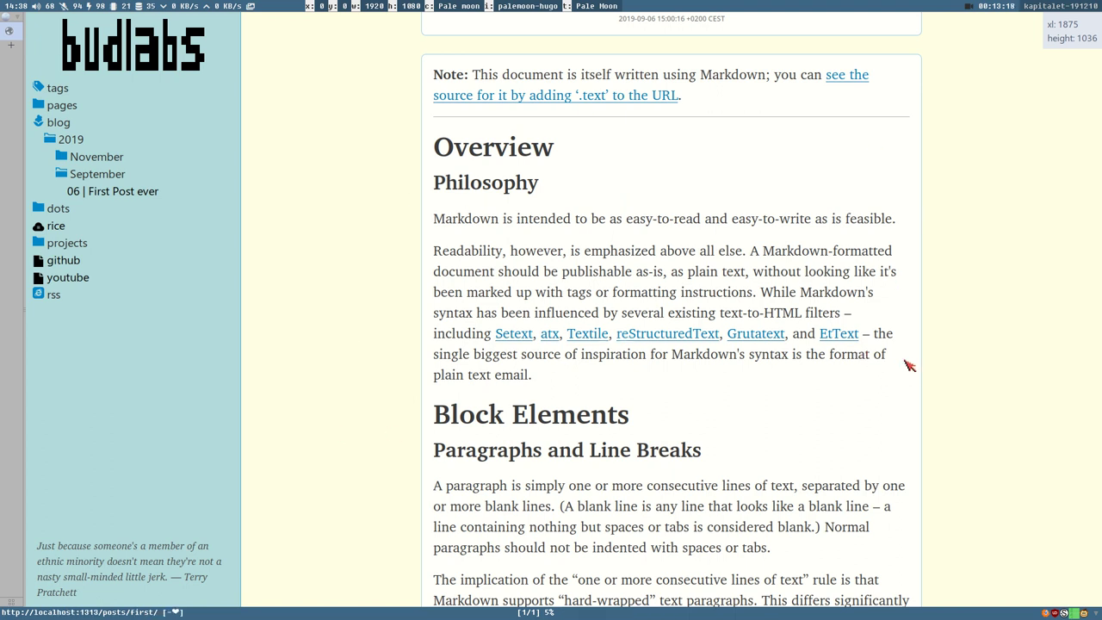
# Step: Float the preview window and resize it until its page area is about 1482 by 957 pixels, with the post's banner in view
pyautogui.press('super+s')
pyautogui.moveTo(957, 288); pyautogui.dragTo(943, 246)
pyautogui.scroll(5, 516, 316)
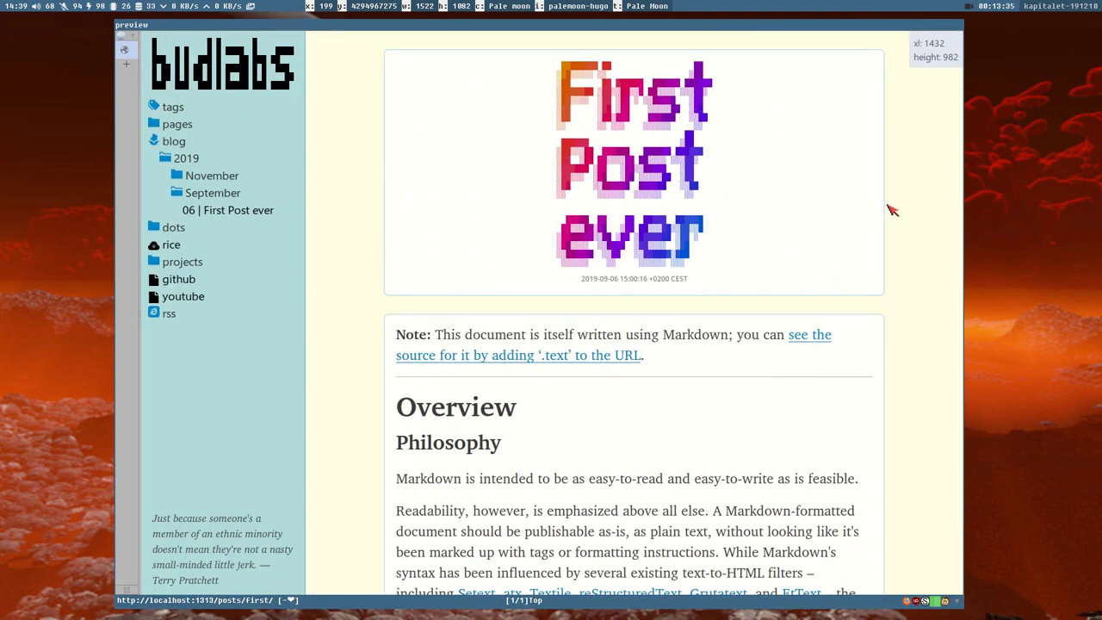
pyautogui.moveTo(891, 209); pyautogui.dragTo(875, 199)
pyautogui.moveTo(810, 204); pyautogui.dragTo(919, 208)
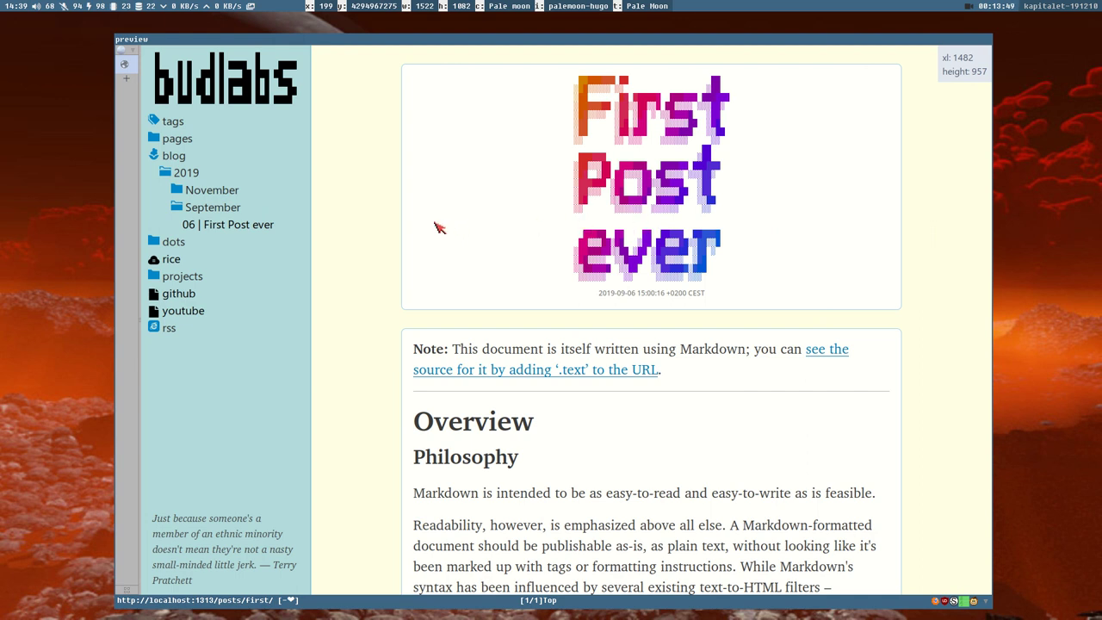
# Step: Return to workspace 1, search for tailwindcss in a new tab of the main Pale Moon window, and open the tailwindcss.com site
pyautogui.press('super+1')
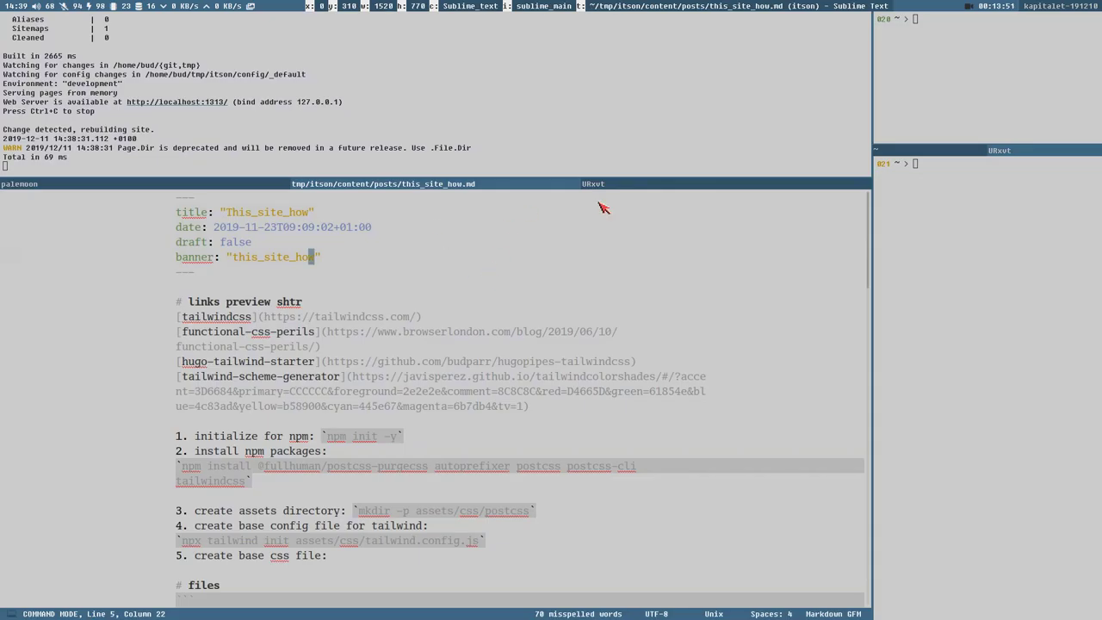
pyautogui.click(244, 186)
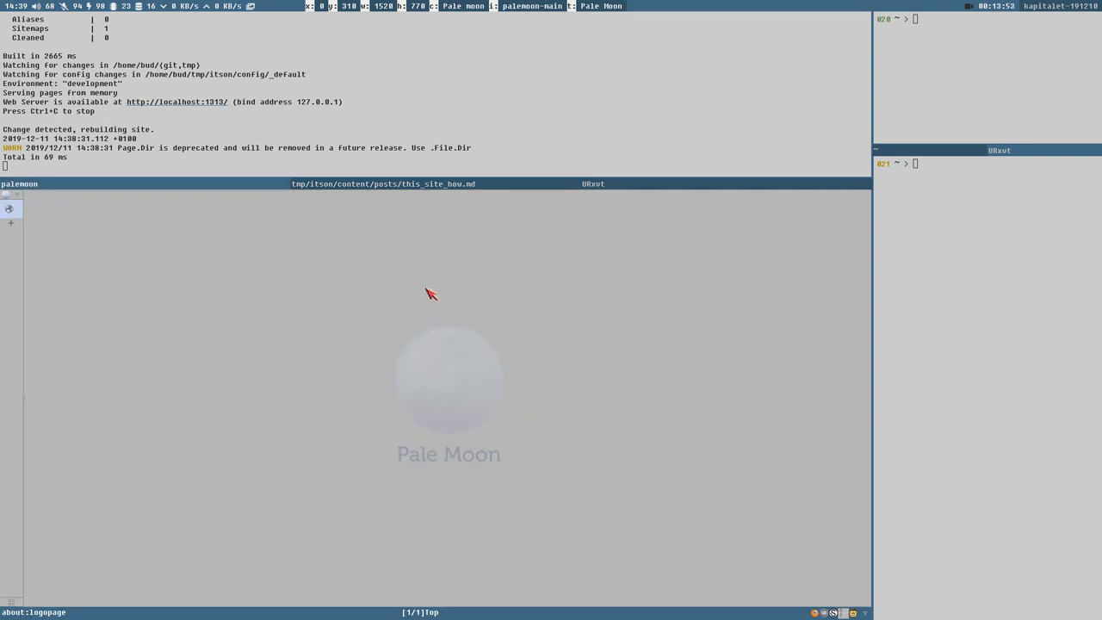
pyautogui.write('tabopen')
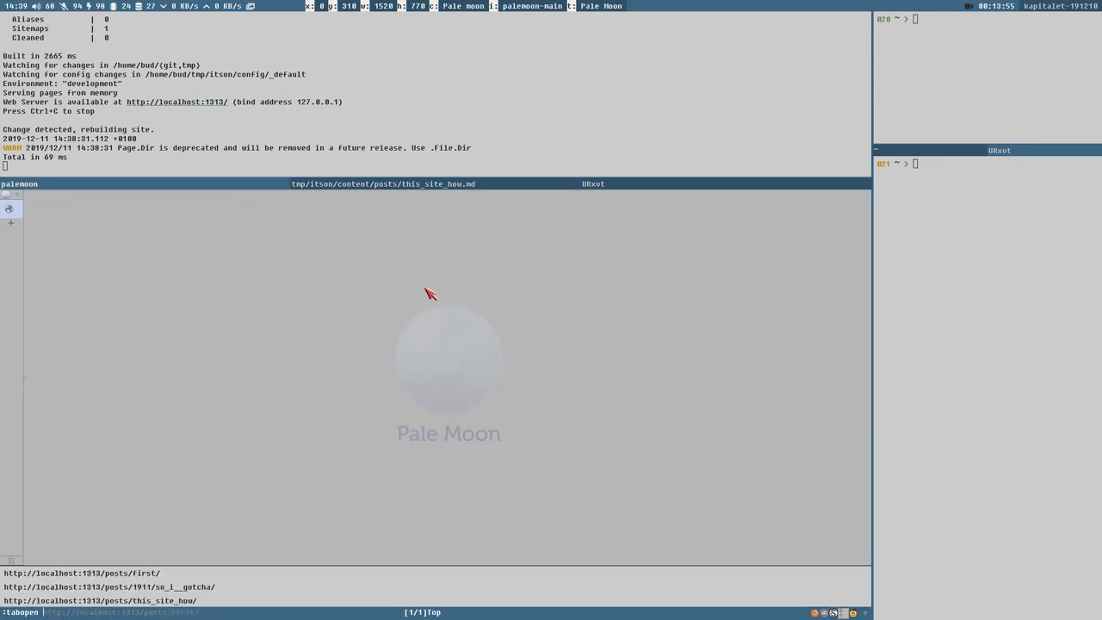
pyautogui.write('tailwindcss')
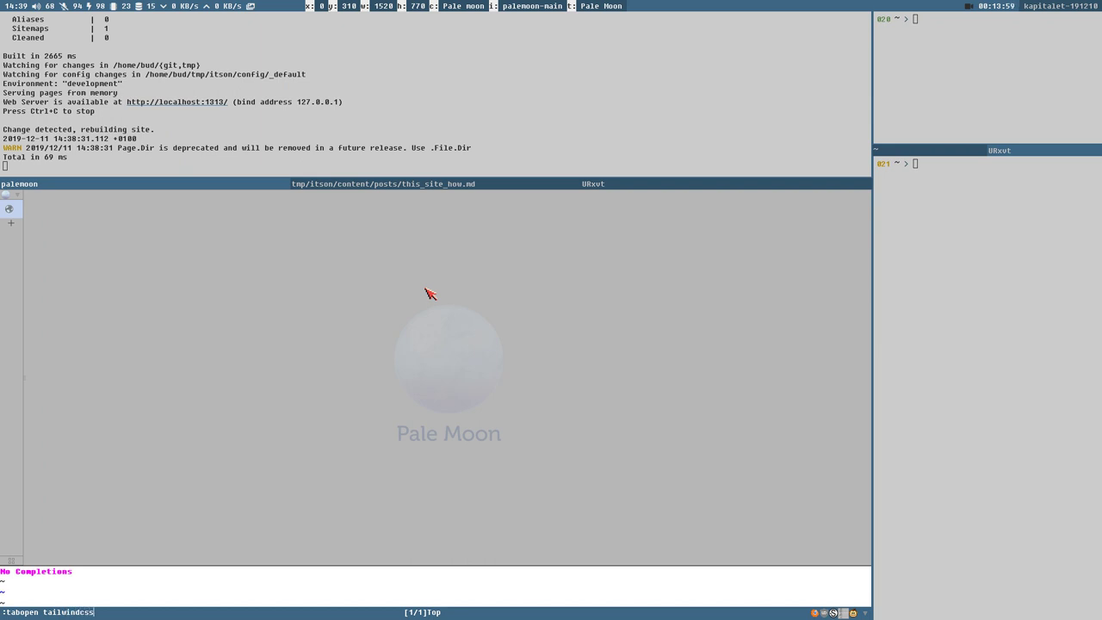
pyautogui.press('Return')
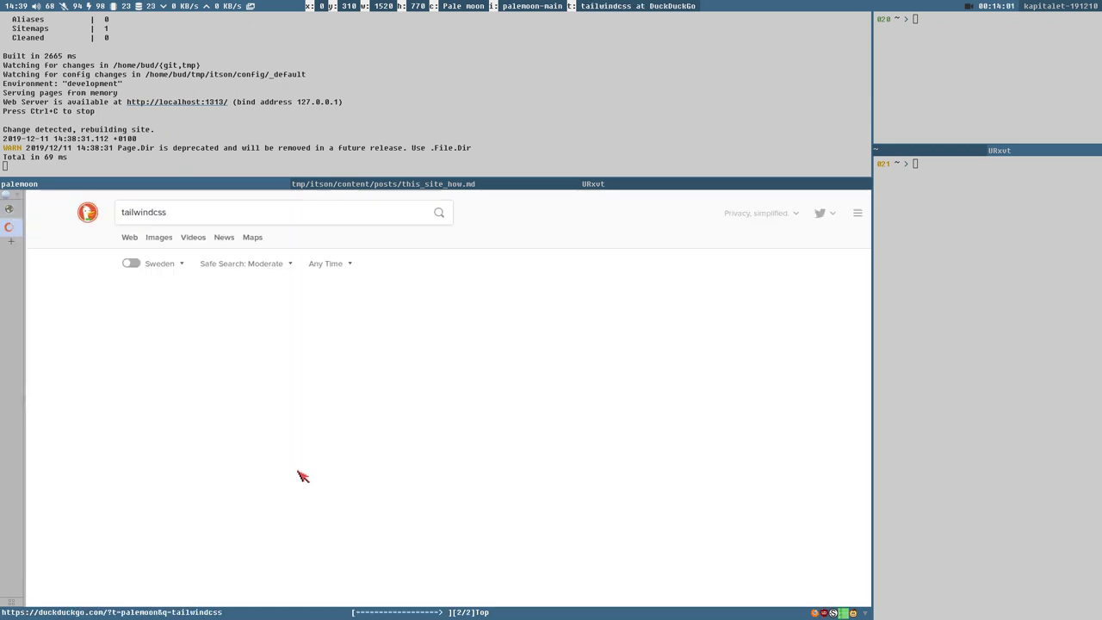
pyautogui.click(270, 339)
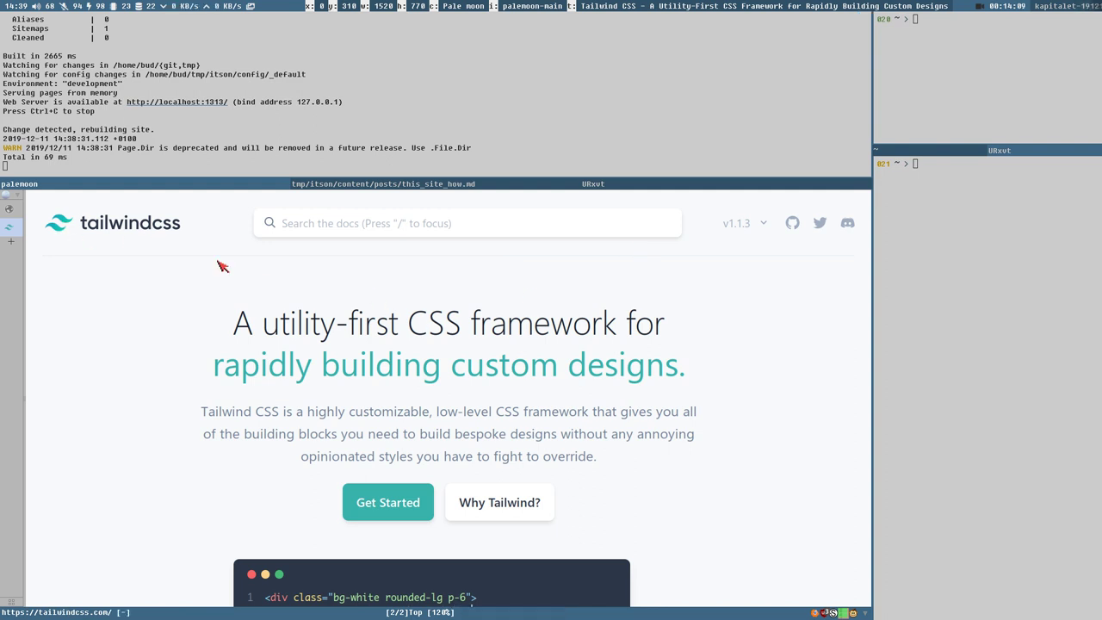
# Step: Open the Screencasts page of the Tailwind CSS site and look over its introduction
pyautogui.scroll(-3, 555, 368)
pyautogui.scroll(-3, 560, 362)
pyautogui.scroll(-3, 210, 424)
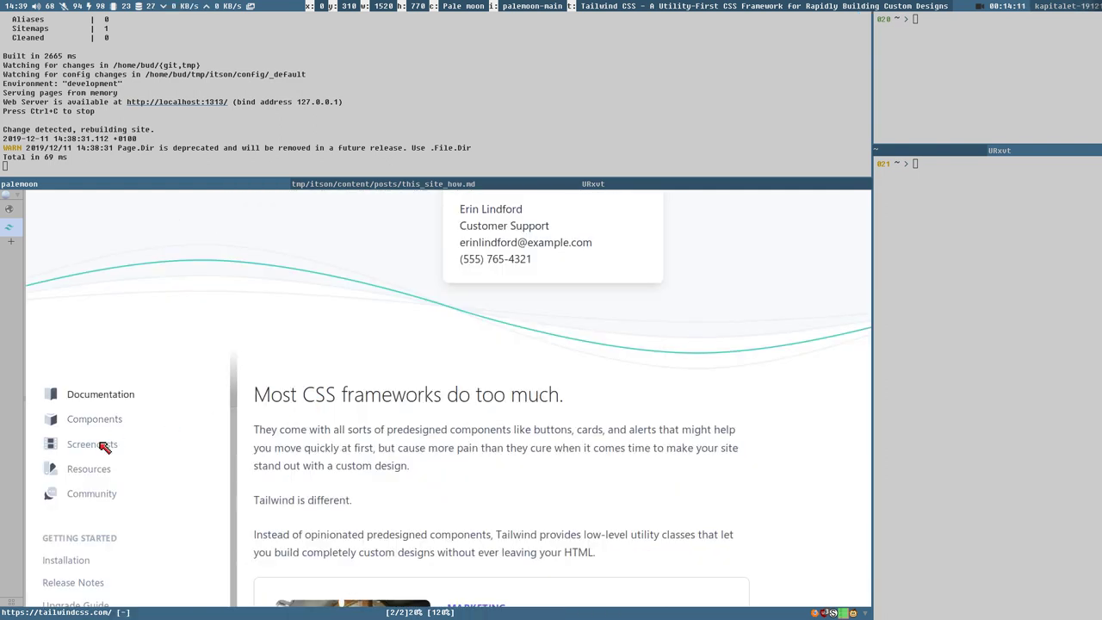
pyautogui.click(98, 444)
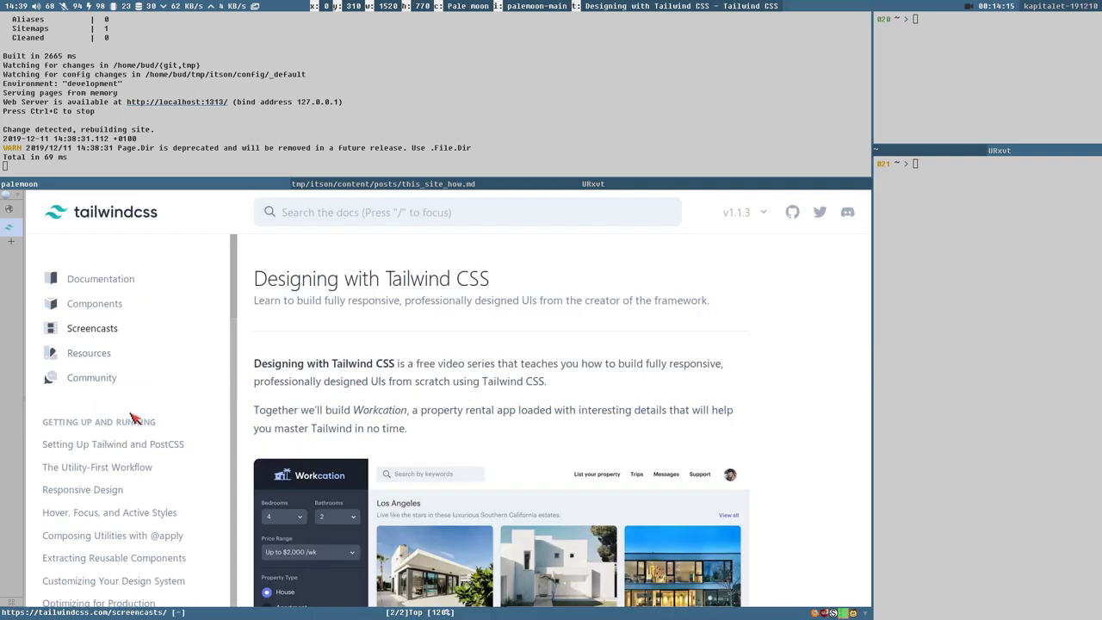
pyautogui.scroll(-3, 168, 357)
pyautogui.scroll(3, 167, 362)
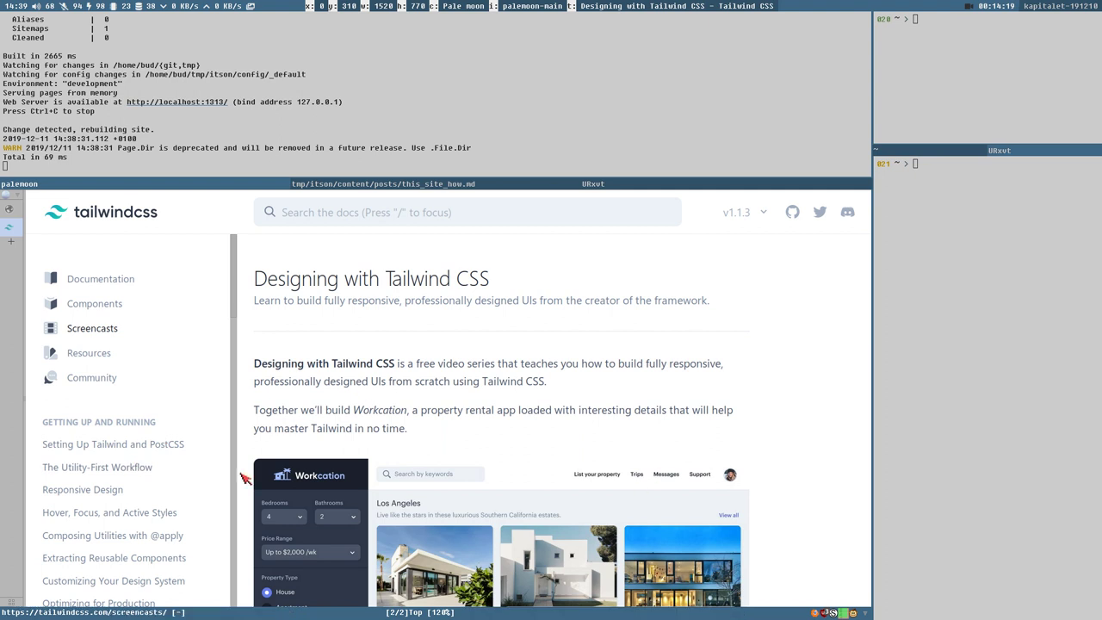
# Step: Open the Customizing Your Design System lesson and look over its video preview and the Tools used section
pyautogui.scroll(-3, 111, 482)
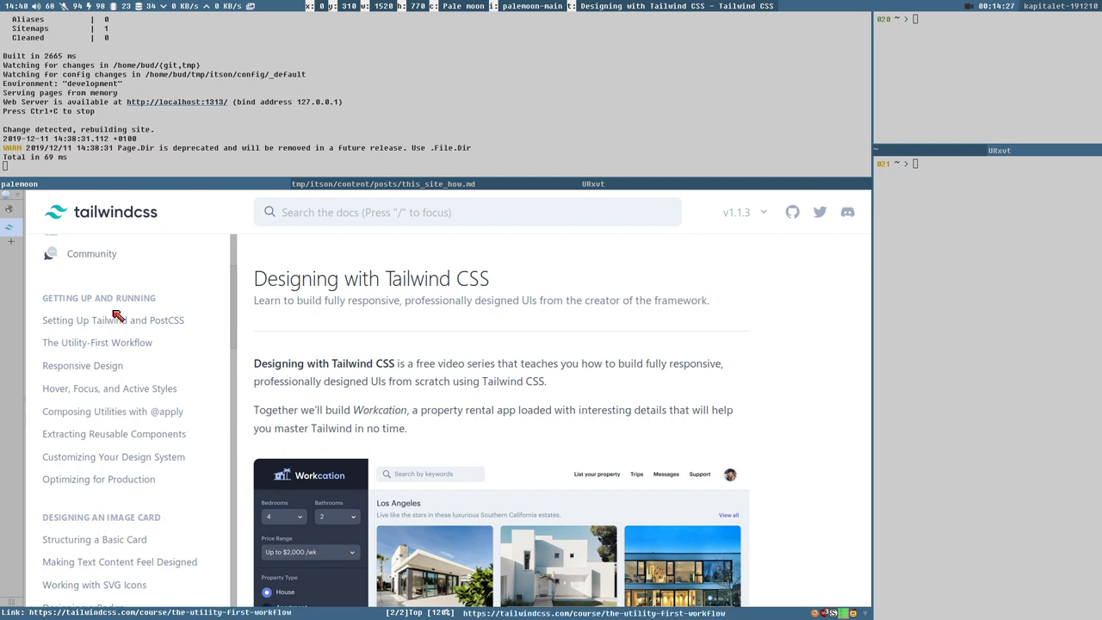
pyautogui.click(120, 456)
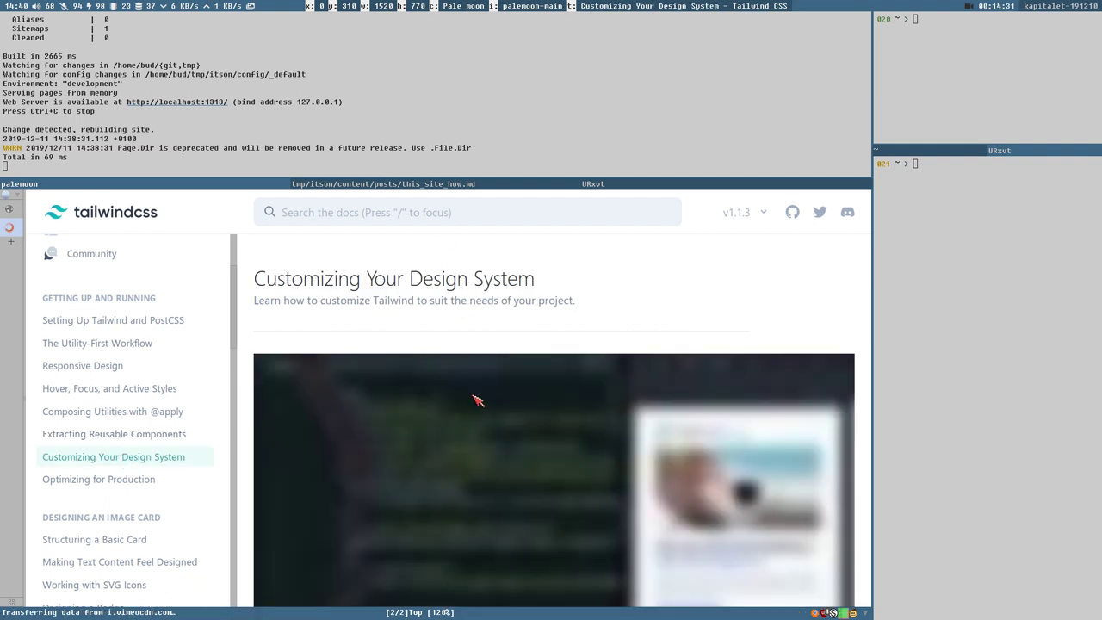
pyautogui.scroll(-5, 506, 310)
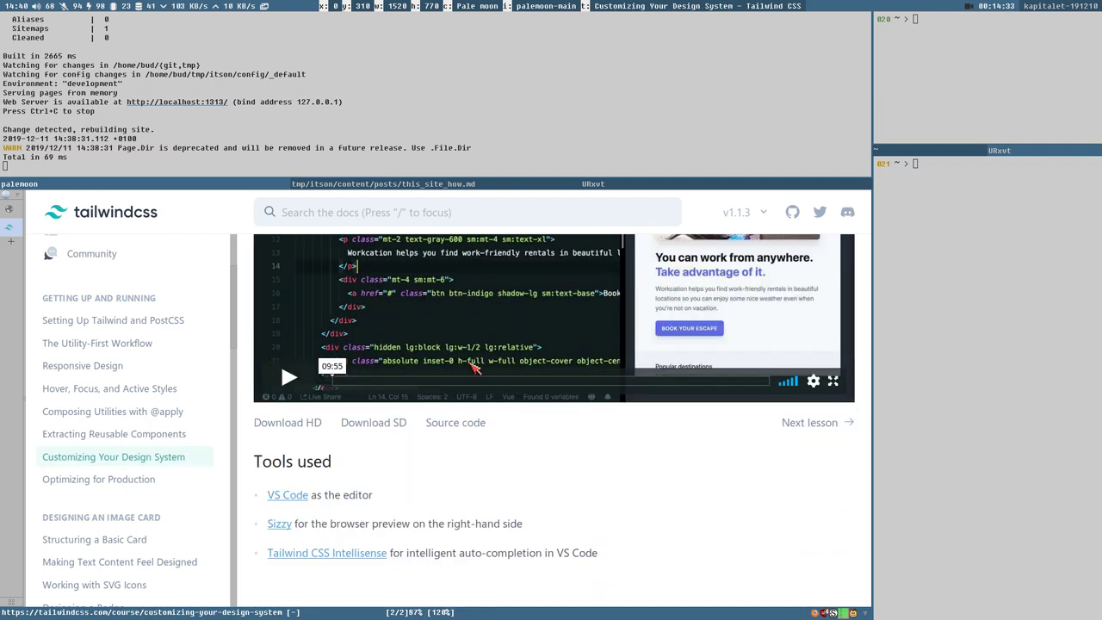
pyautogui.scroll(3, 592, 470)
pyautogui.scroll(2, 592, 469)
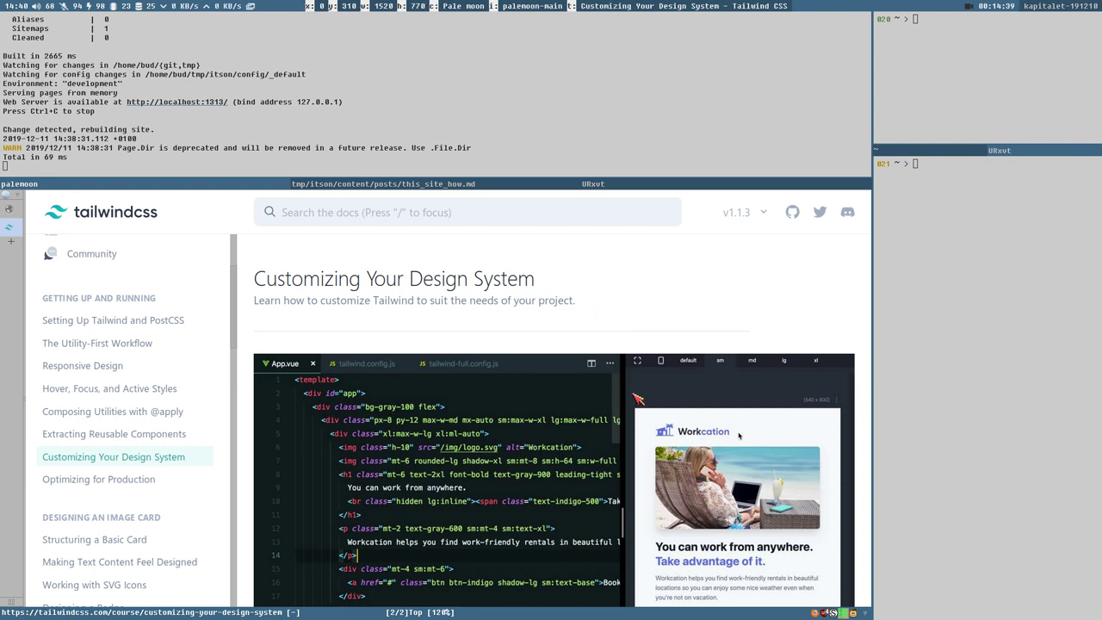
pyautogui.scroll(-3, 638, 398)
pyautogui.scroll(-4, 638, 278)
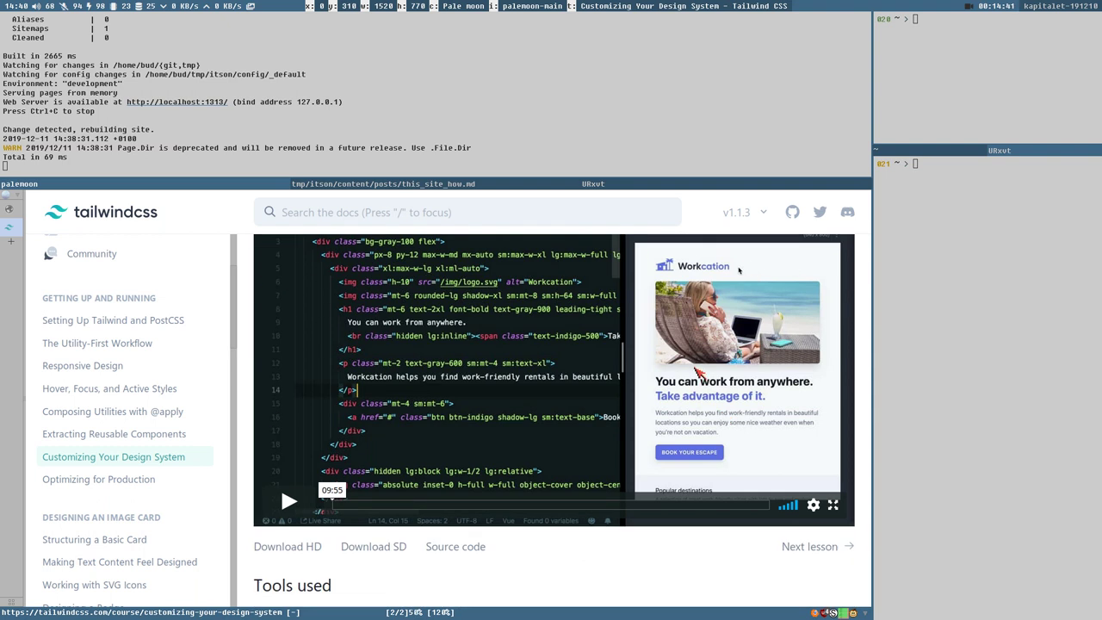
pyautogui.scroll(7, 638, 277)
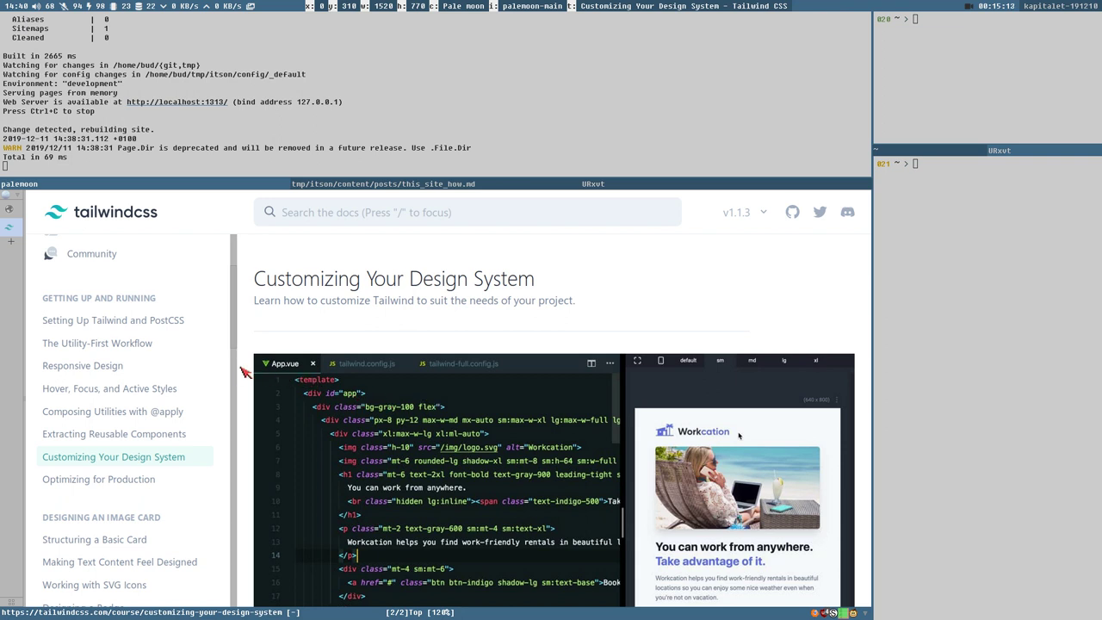
# Step: Look through the screencast lesson list beside the video, from Designing an Image Card back up to Documentation
pyautogui.scroll(-2, 245, 372)
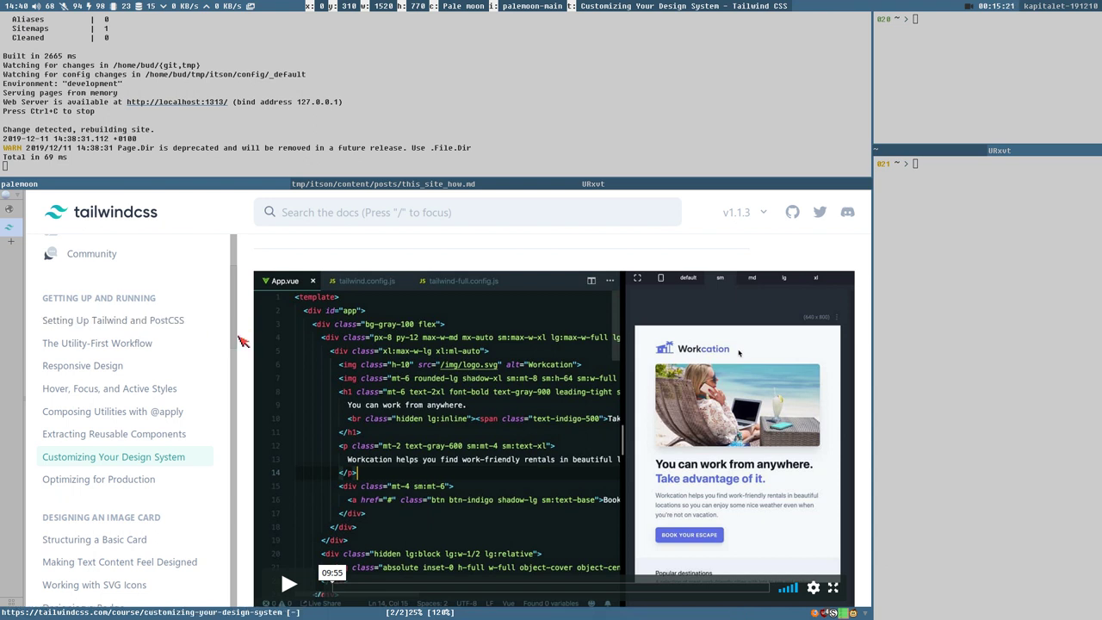
pyautogui.scroll(-1, 239, 393)
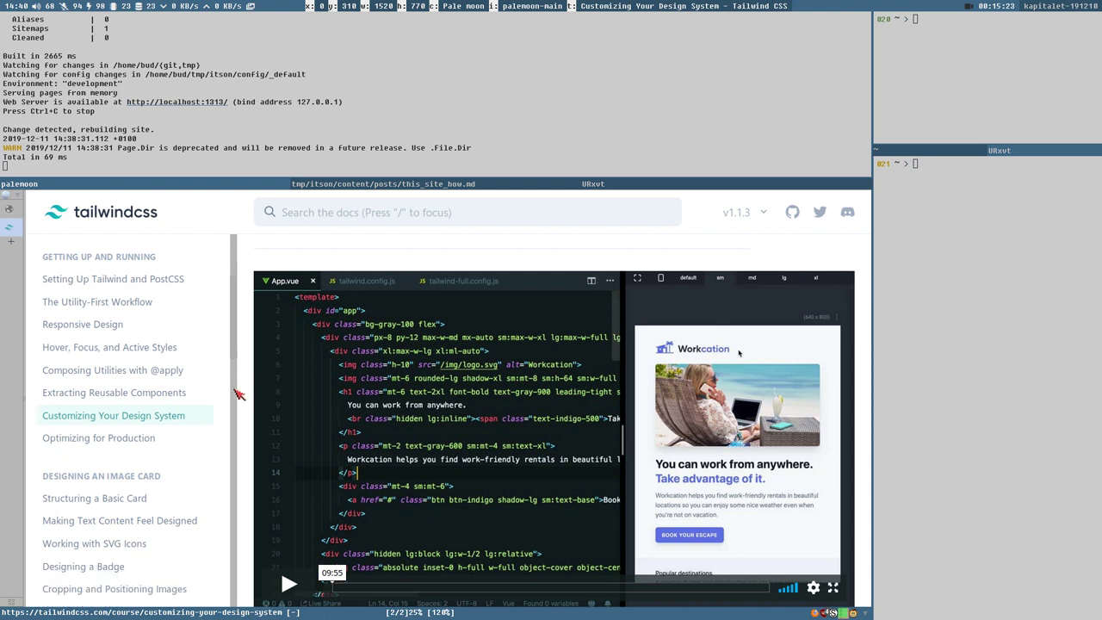
pyautogui.scroll(2, 238, 392)
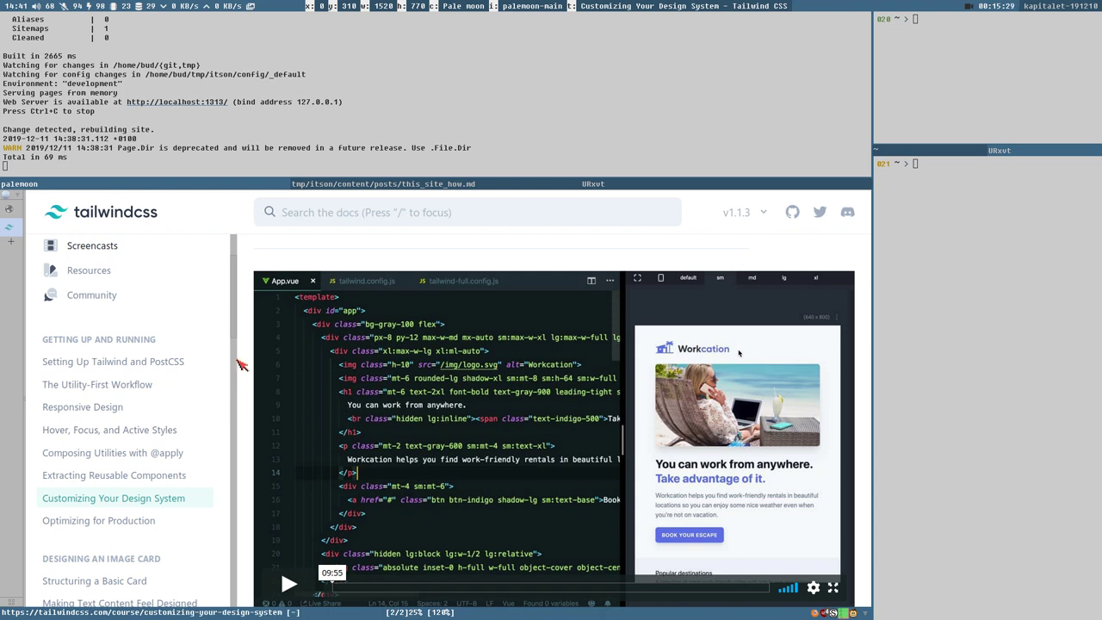
pyautogui.scroll(-1, 246, 339)
pyautogui.scroll(1, 247, 340)
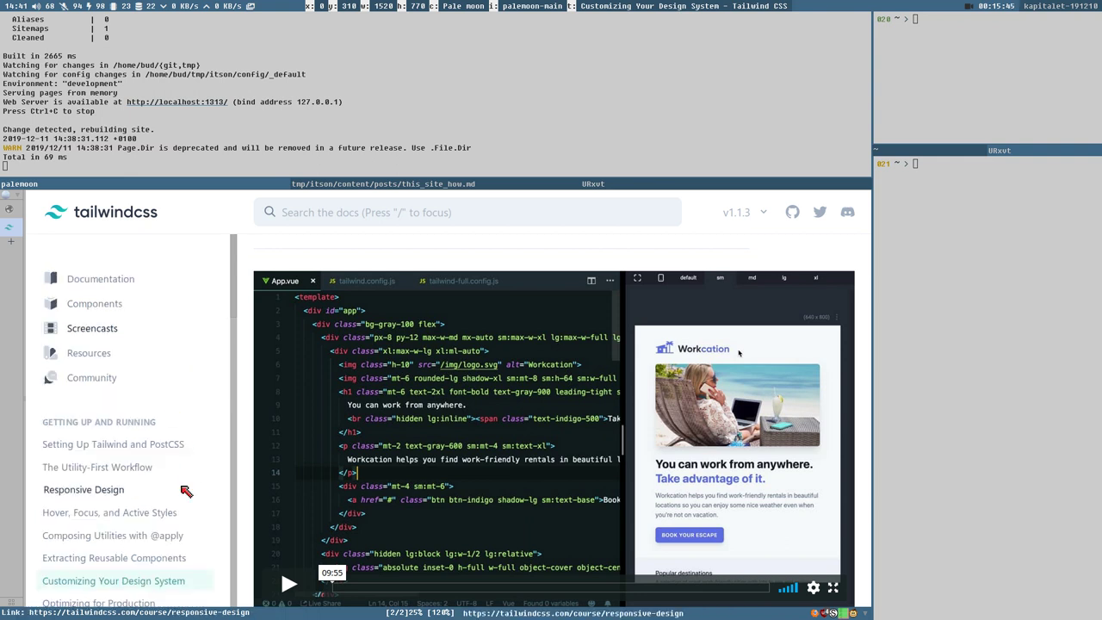
pyautogui.scroll(2, 184, 490)
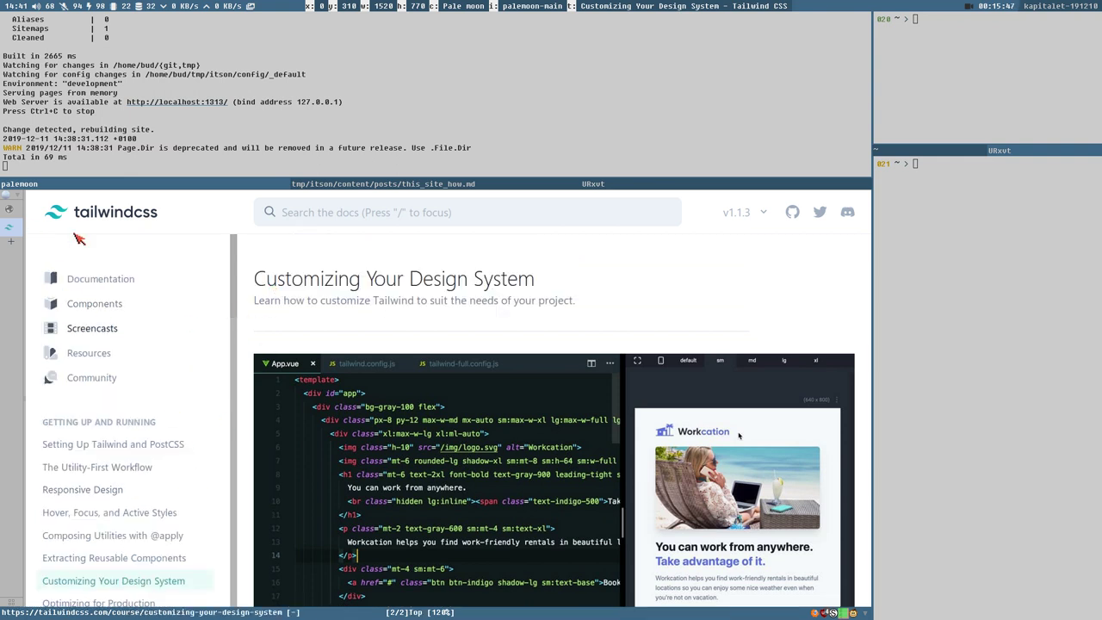
# Step: Open youtube.com in a new tab from the blank start page tab and search YouTube for tailwindcss
pyautogui.click(8, 209)
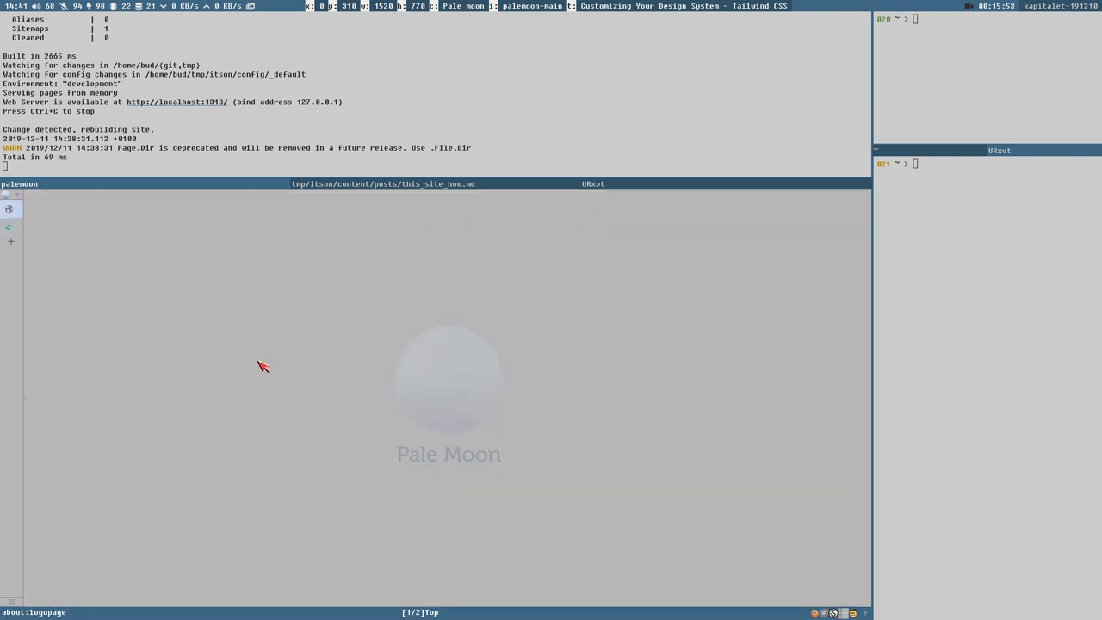
pyautogui.write('tabopenyou')
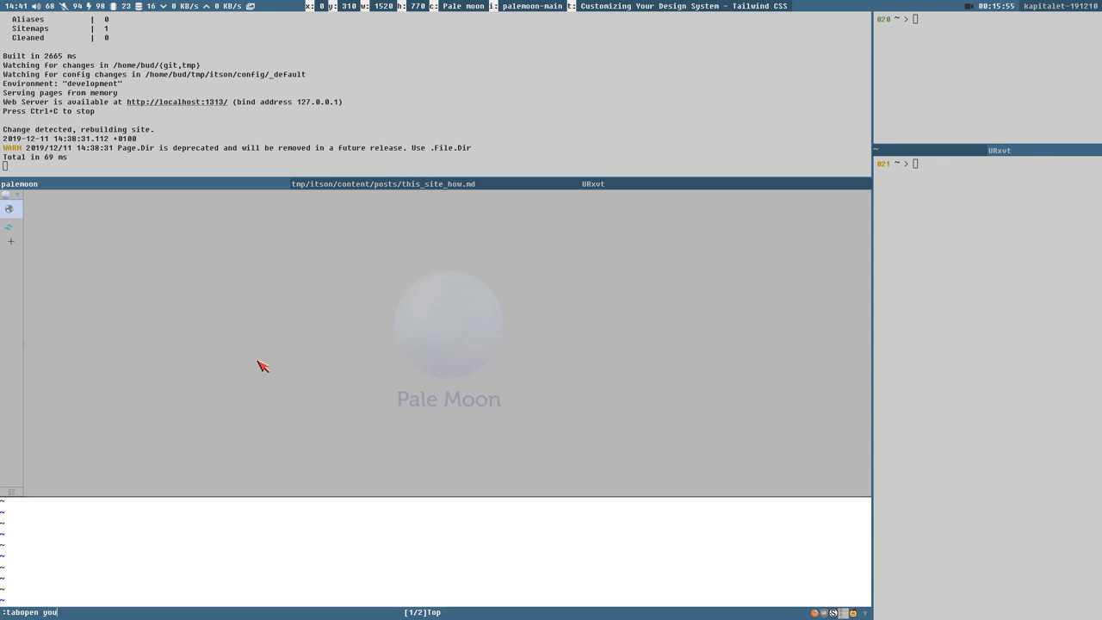
pyautogui.write('tube.com')
pyautogui.press('Return')
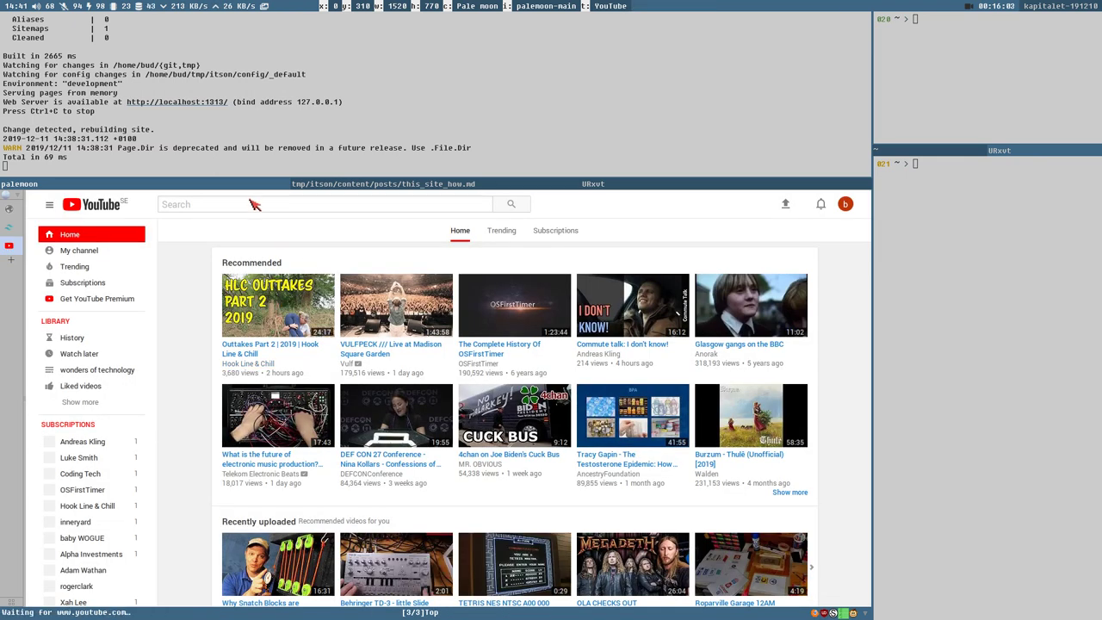
pyautogui.click(252, 207)
pyautogui.write('tailwindcss')
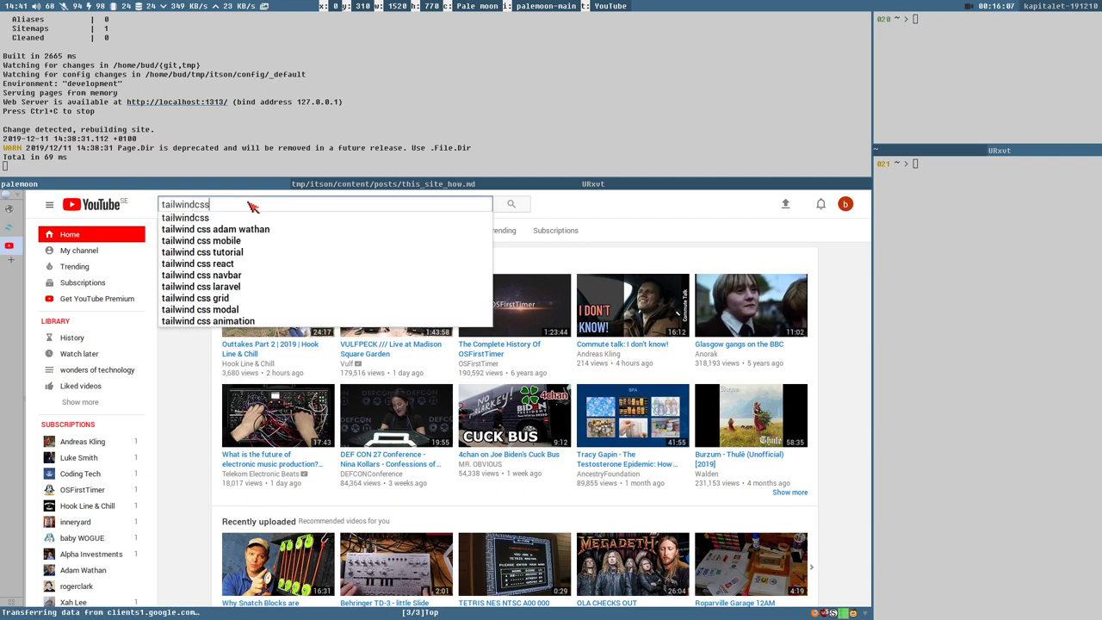
pyautogui.press('Return')
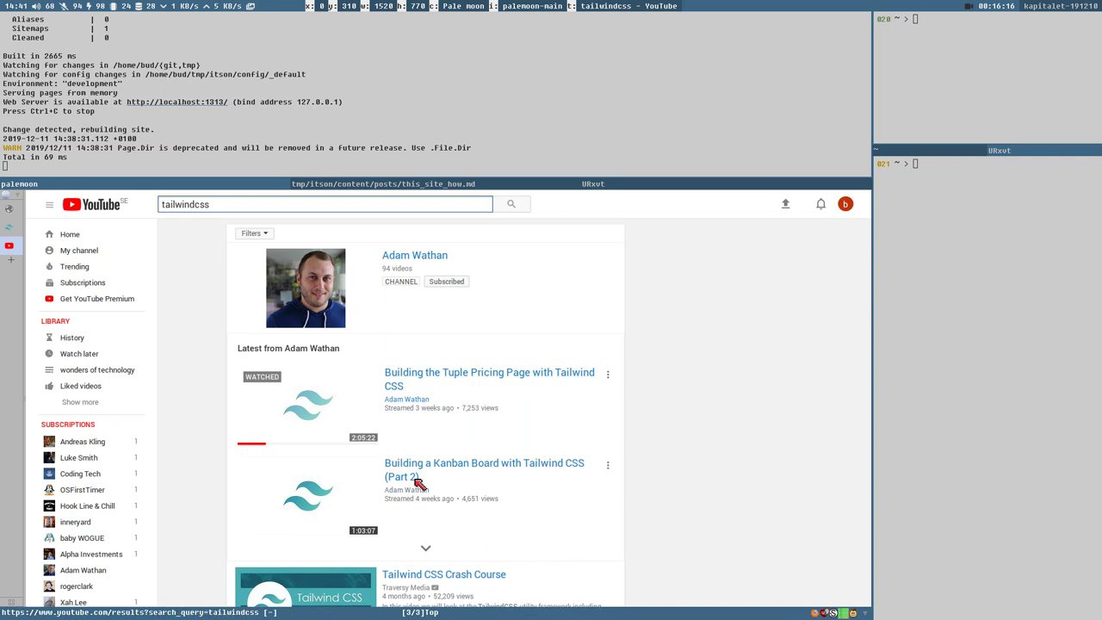
# Step: Look over the search results and open the channel that posted Building the Tuple Pricing Page with Tailwind CSS in a new tab
pyautogui.scroll(-3, 479, 328)
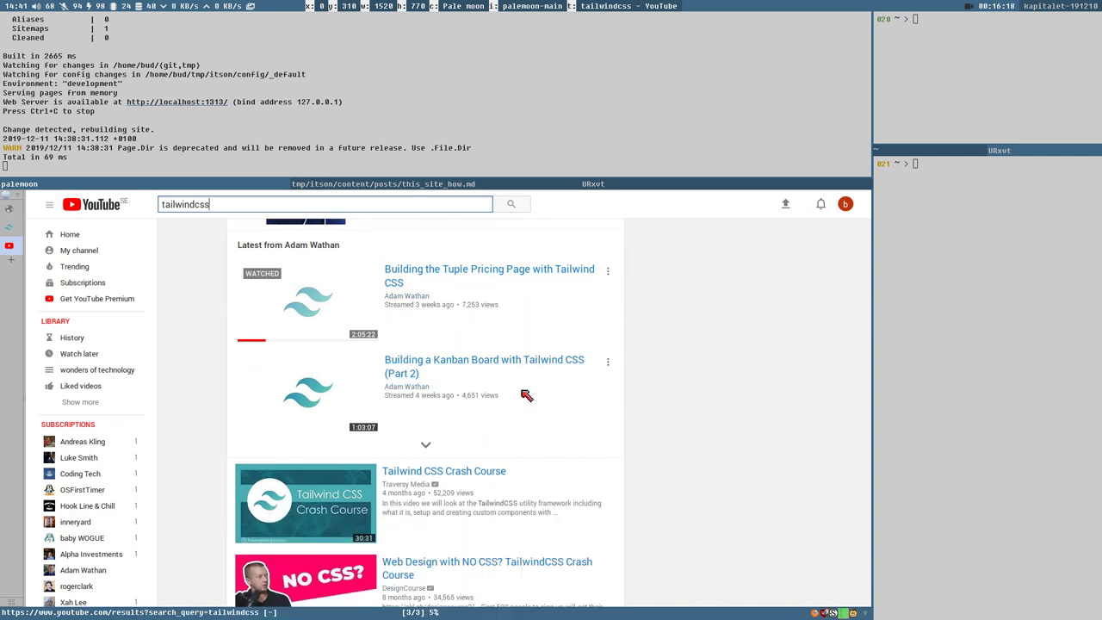
pyautogui.scroll(3, 447, 350)
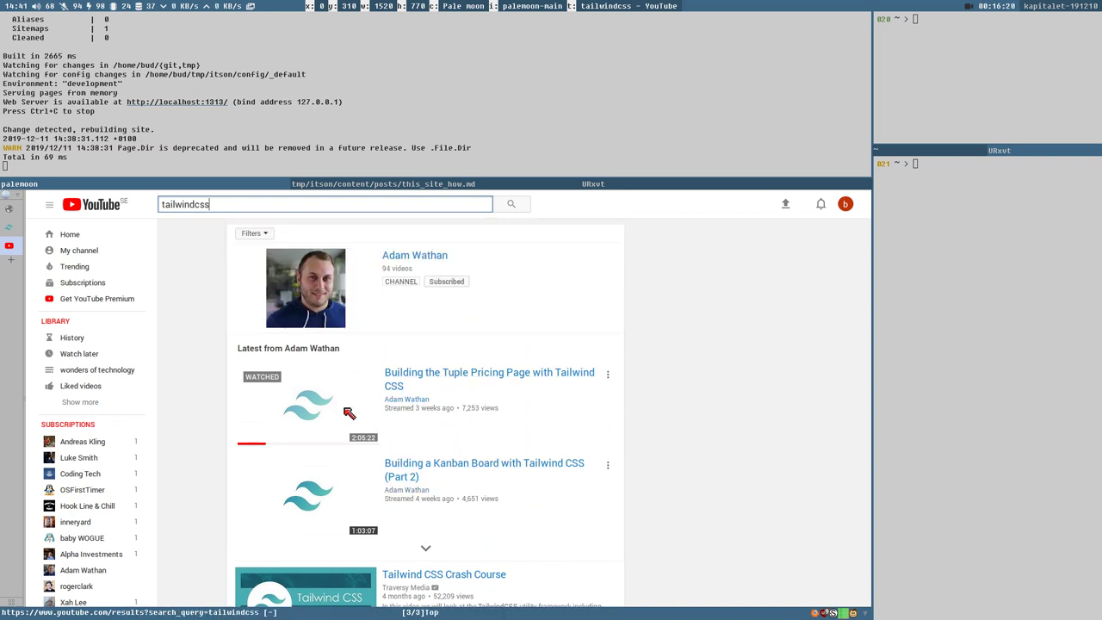
pyautogui.scroll(-2, 466, 382)
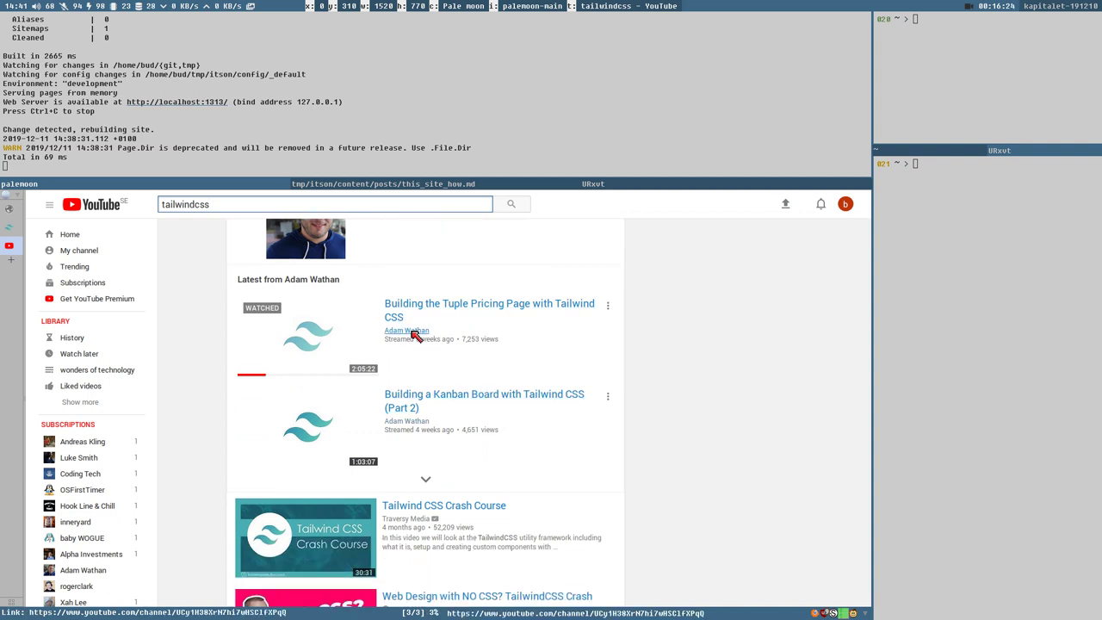
pyautogui.middleClick(416, 333)
pyautogui.click(10, 272)
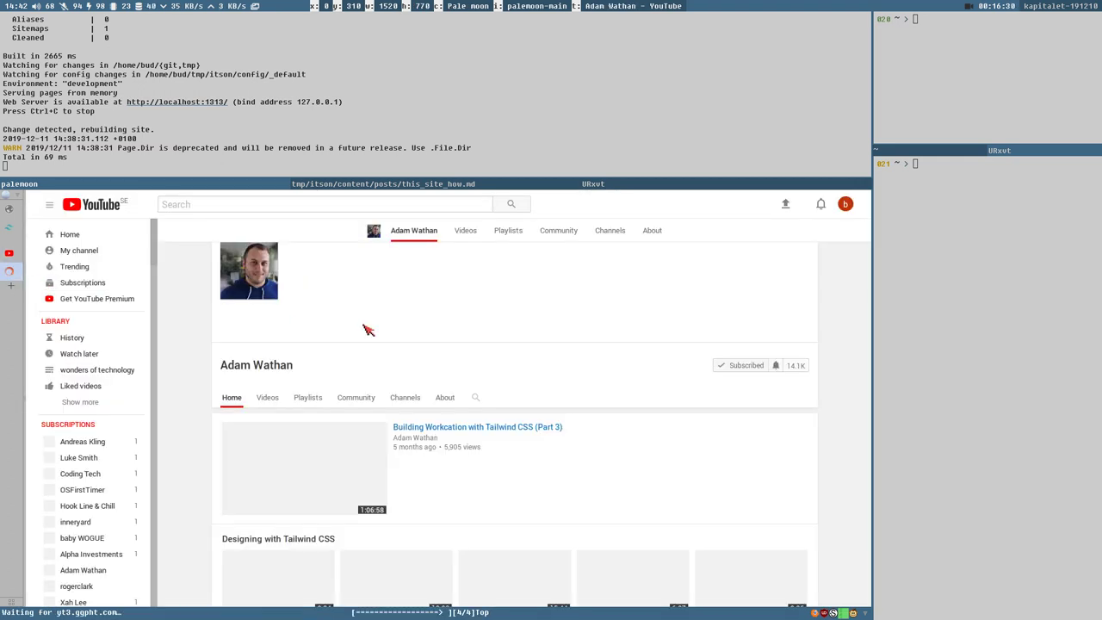
# Step: Look through the channel's home page, including more Designing with Tailwind CSS videos and the series down to Building KiteTail
pyautogui.scroll(-3, 659, 388)
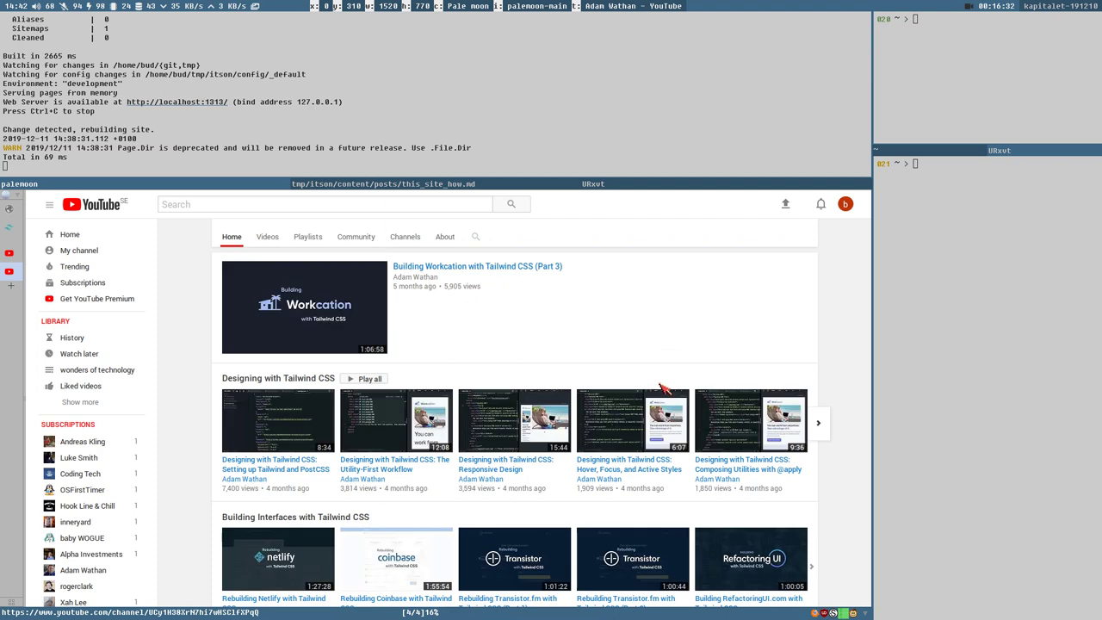
pyautogui.click(814, 424)
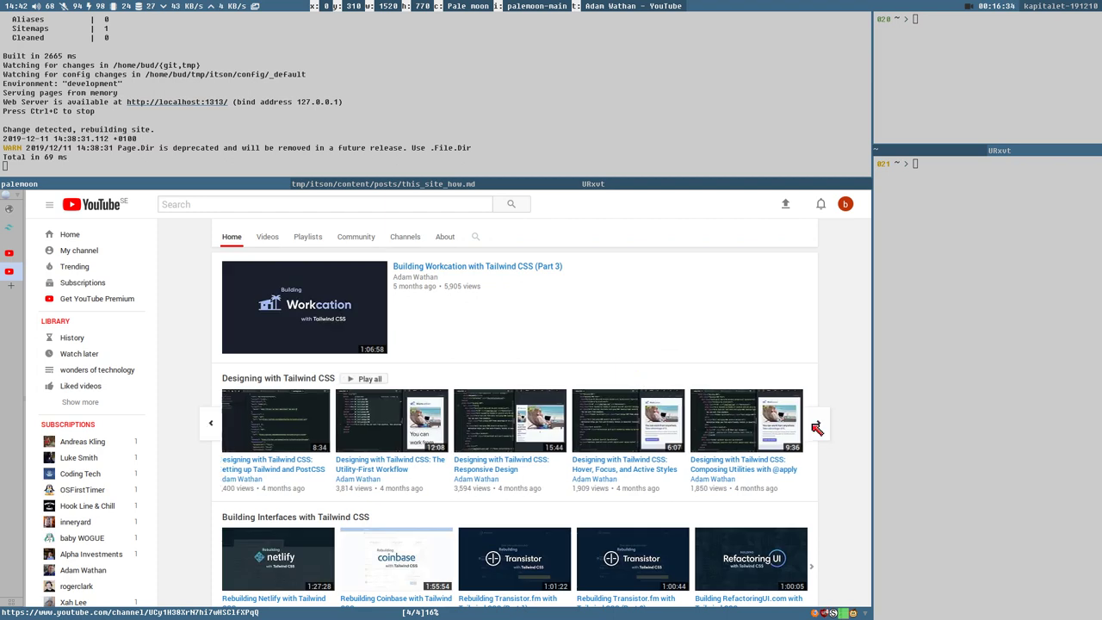
pyautogui.click(818, 429)
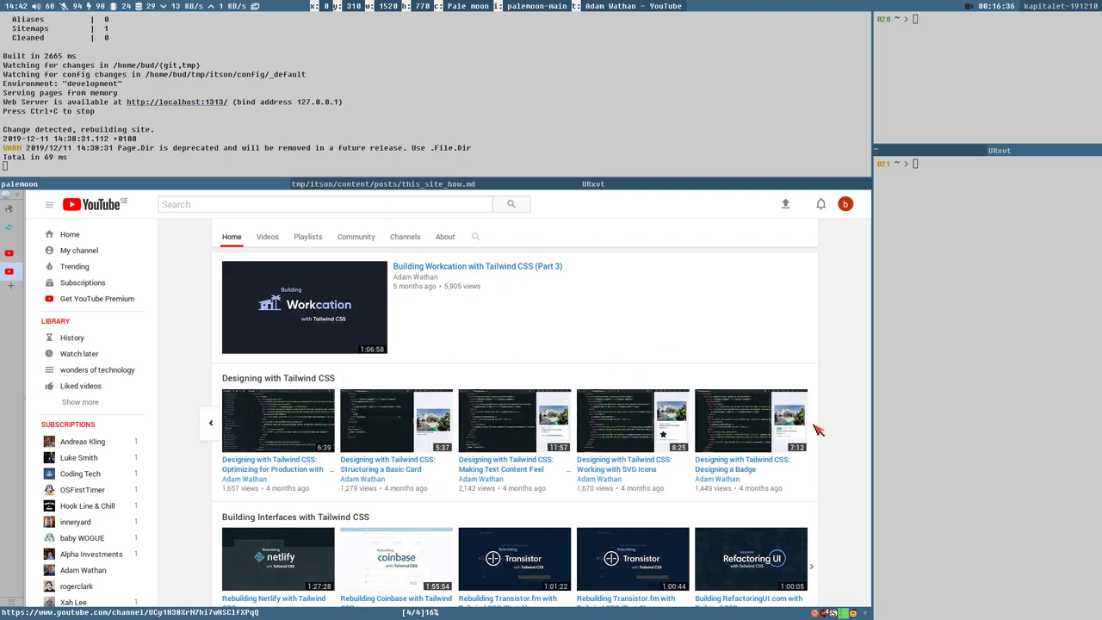
pyautogui.scroll(-3, 613, 381)
pyautogui.scroll(-5, 614, 380)
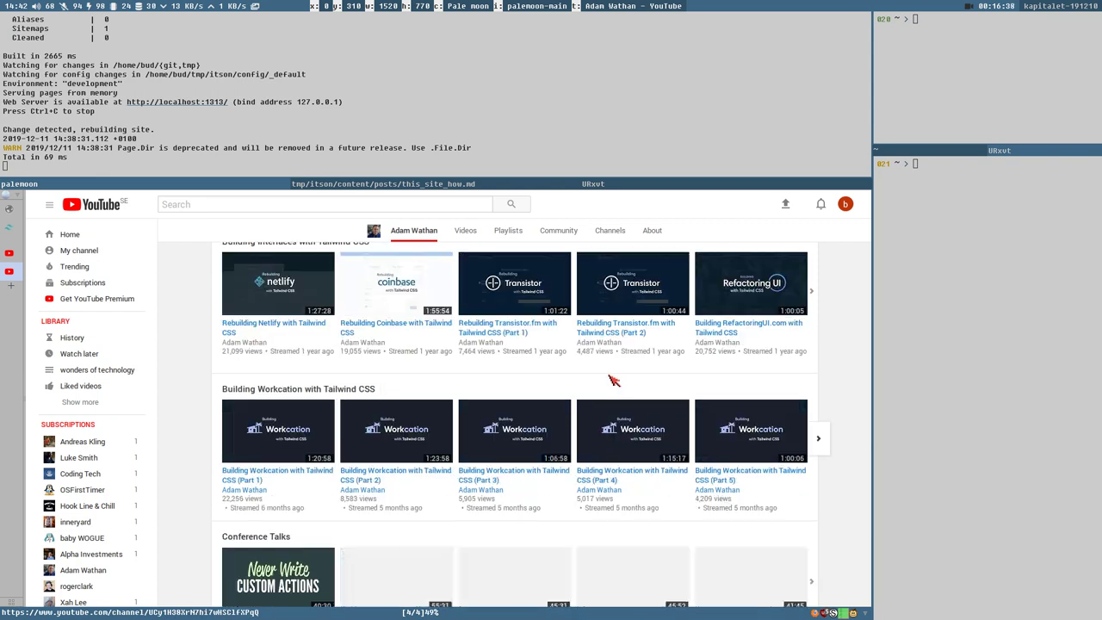
pyautogui.scroll(-6, 613, 379)
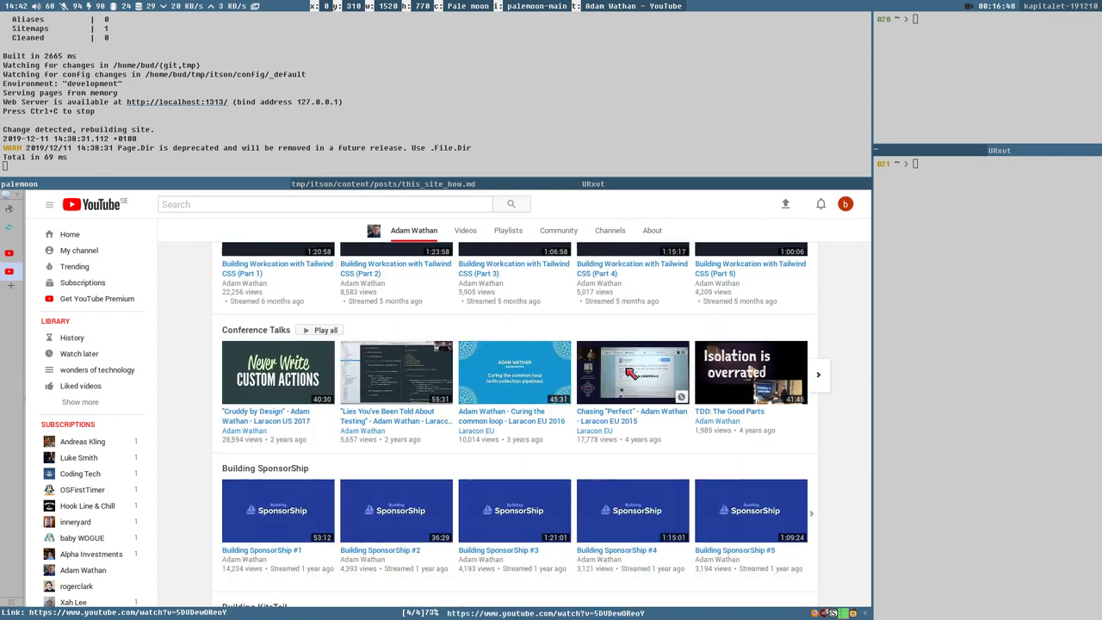
pyautogui.scroll(-3, 631, 373)
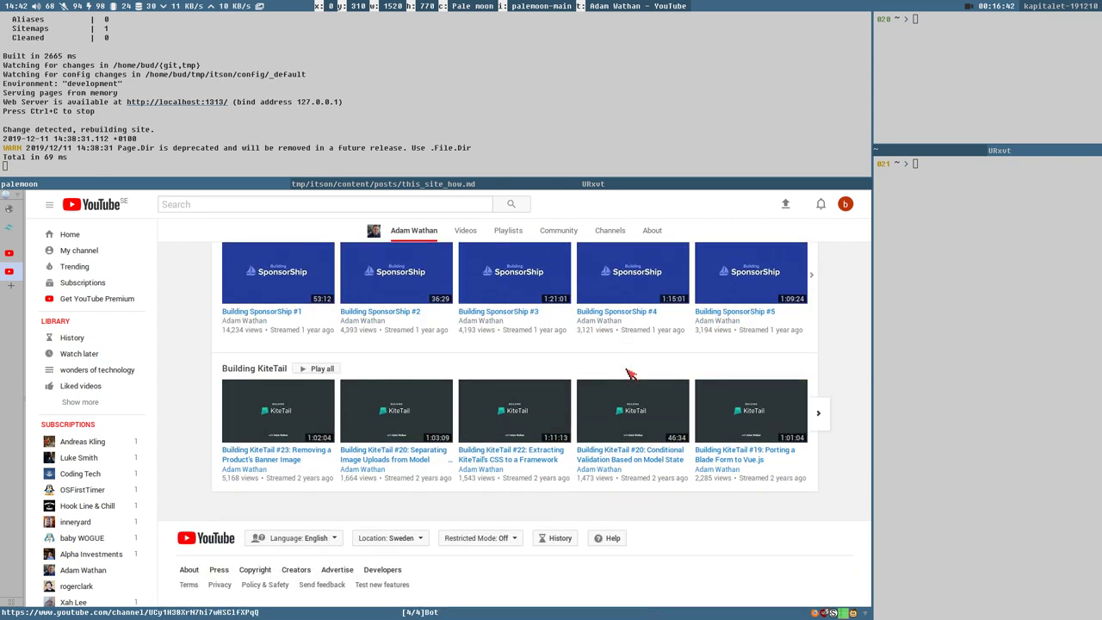
pyautogui.scroll(12, 631, 373)
pyautogui.scroll(10, 632, 373)
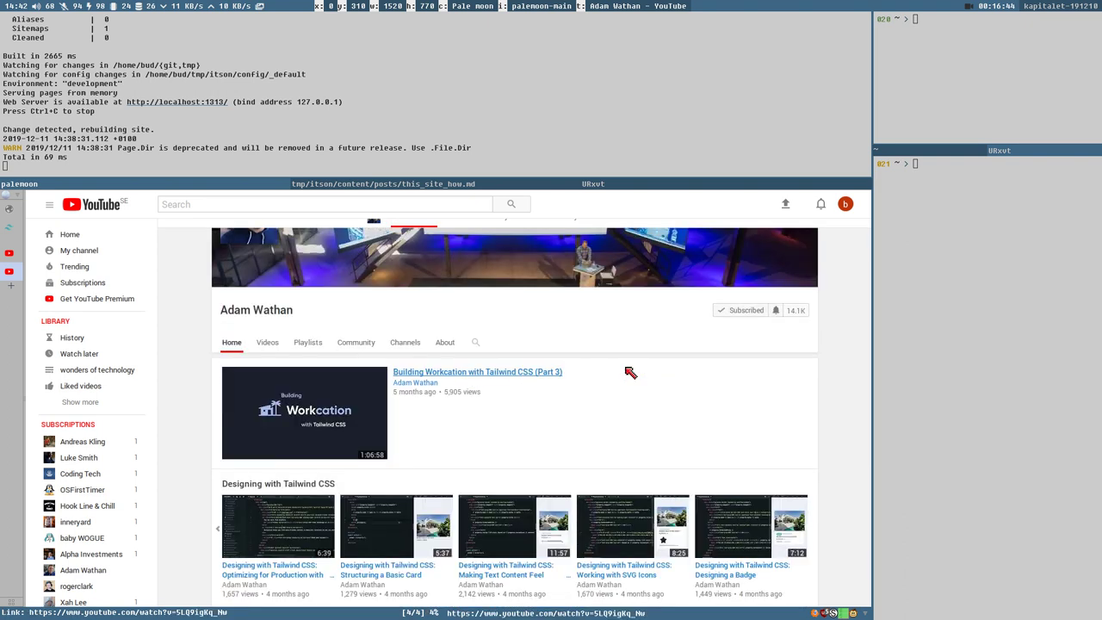
# Step: Open the channel's Videos page, load more uploads, and look through them down to the Building SponsorShip series
pyautogui.click(266, 343)
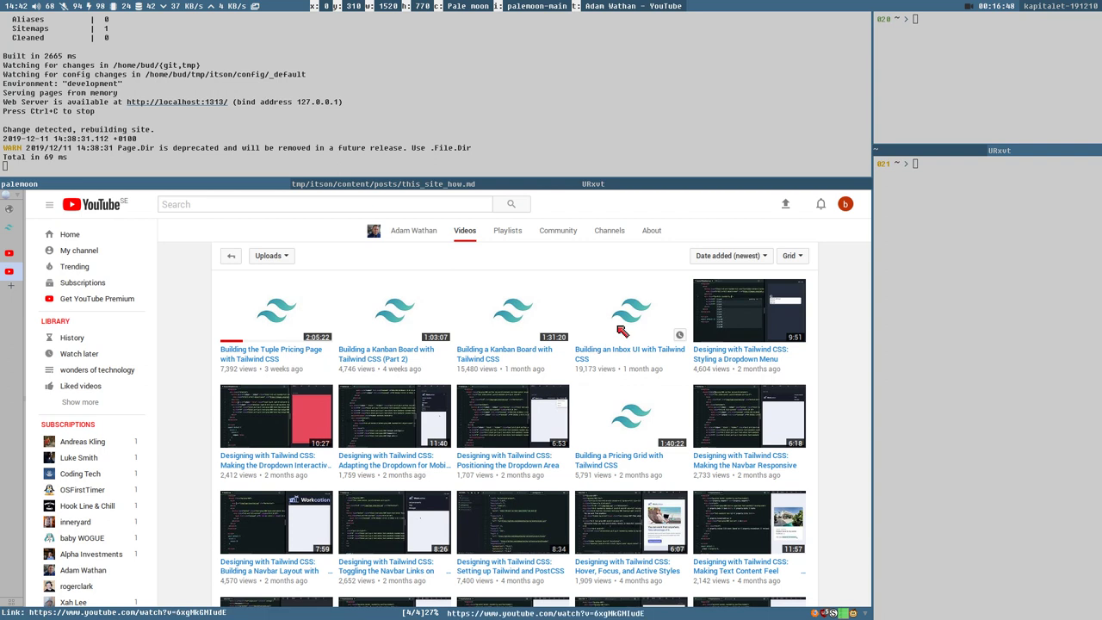
pyautogui.scroll(-3, 622, 332)
pyautogui.scroll(-3, 622, 332)
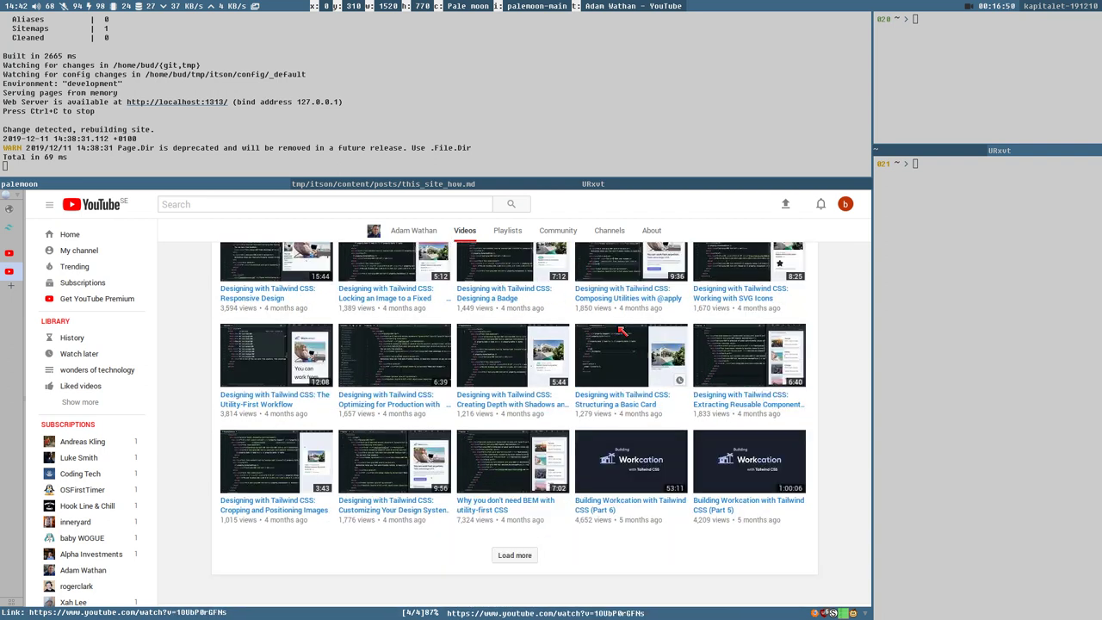
pyautogui.click(517, 557)
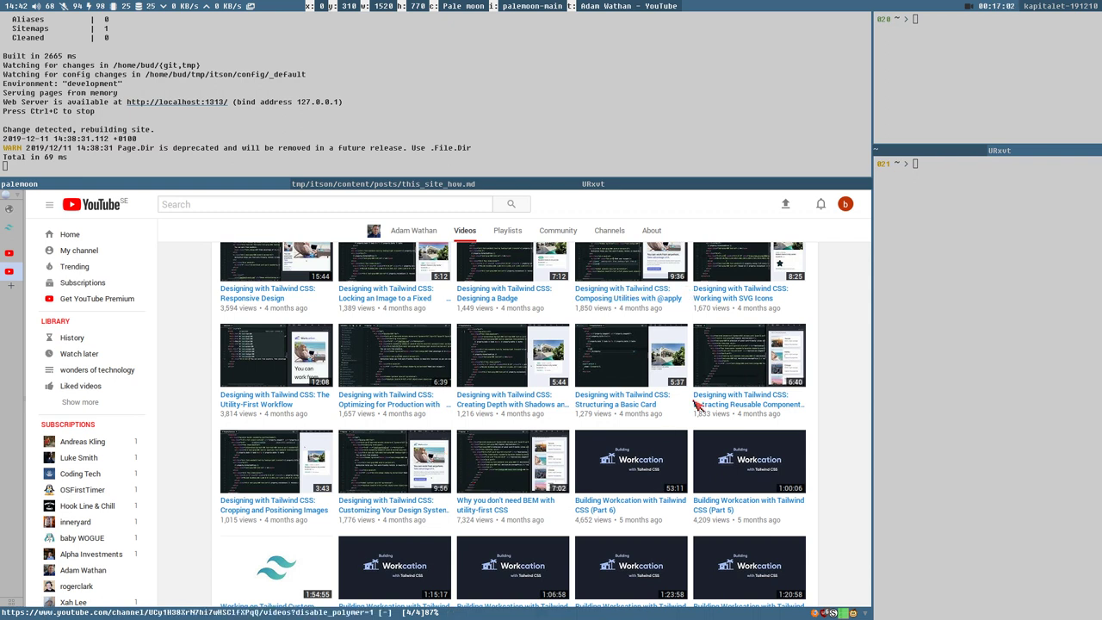
pyautogui.scroll(-2, 711, 402)
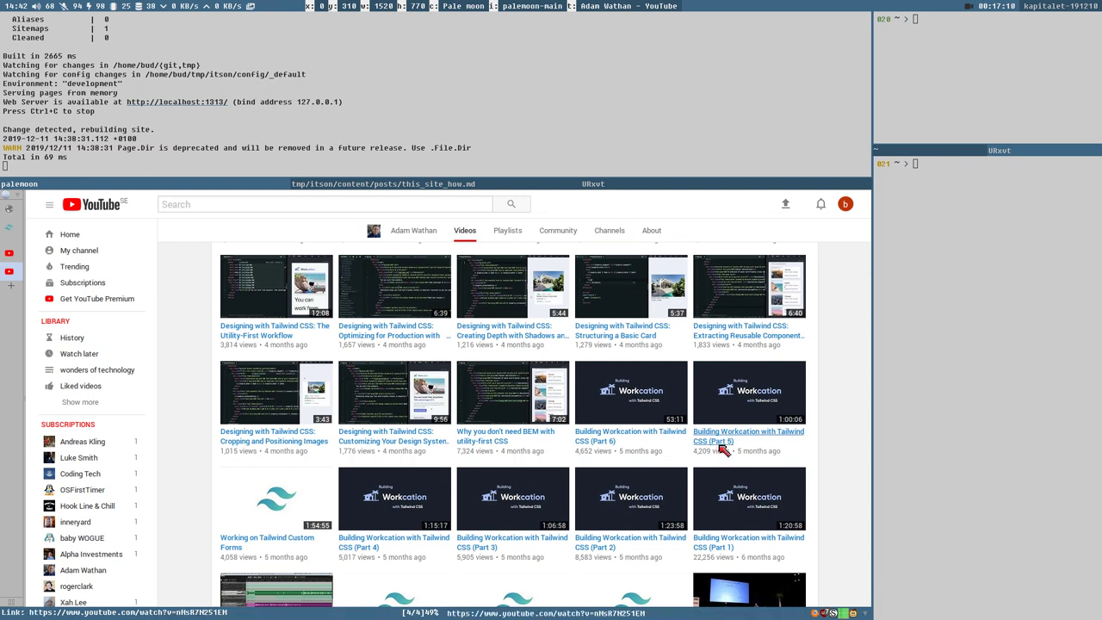
pyautogui.scroll(-4, 793, 422)
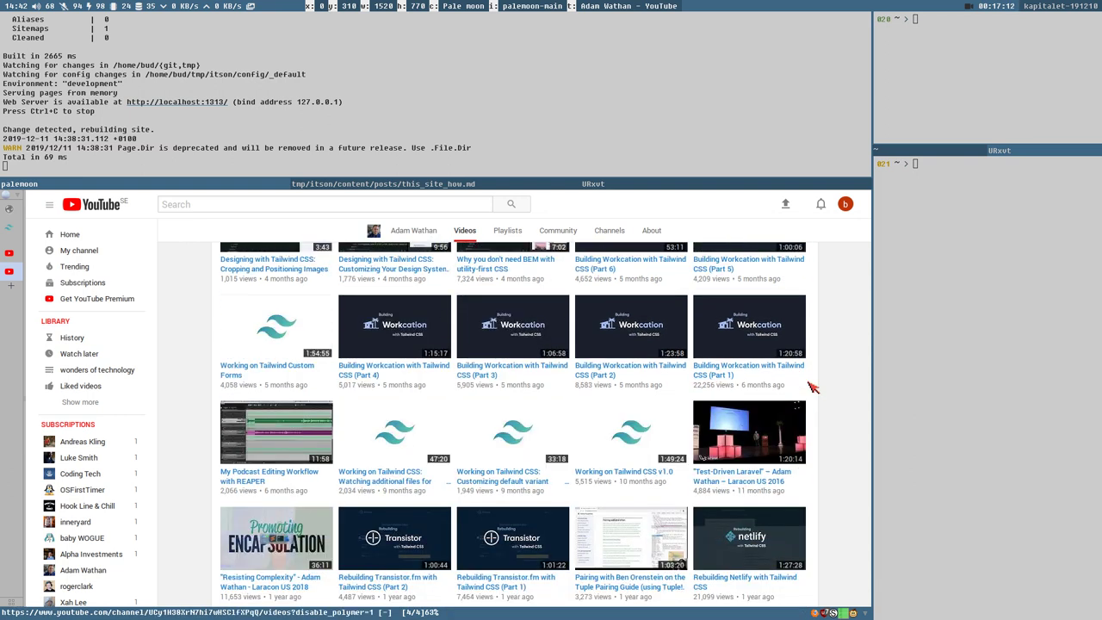
pyautogui.scroll(-2, 813, 387)
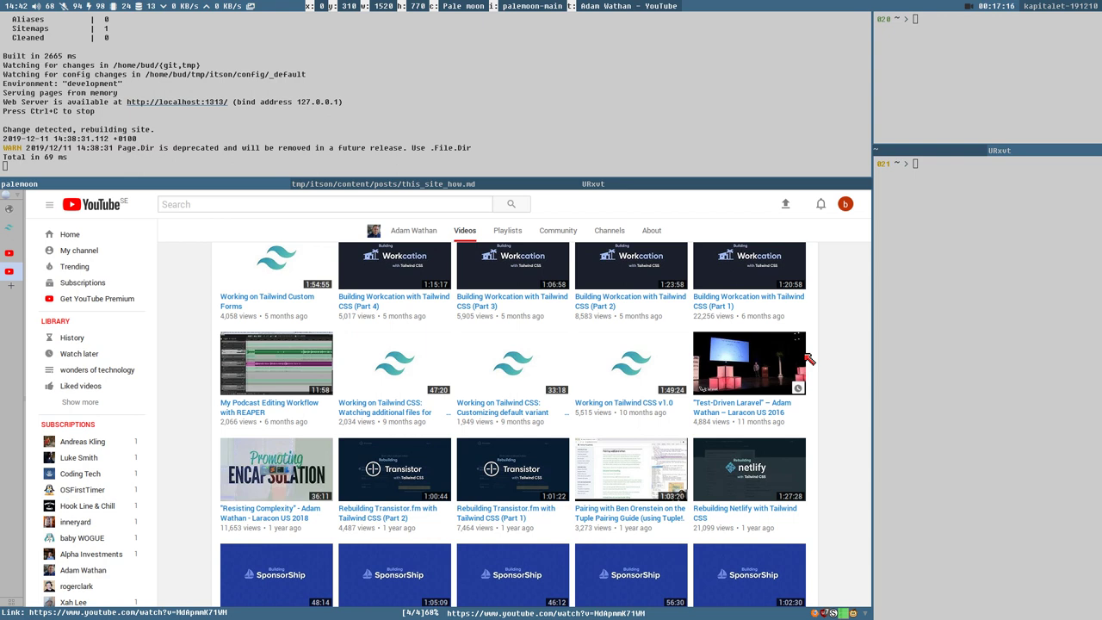
pyautogui.scroll(-7, 810, 359)
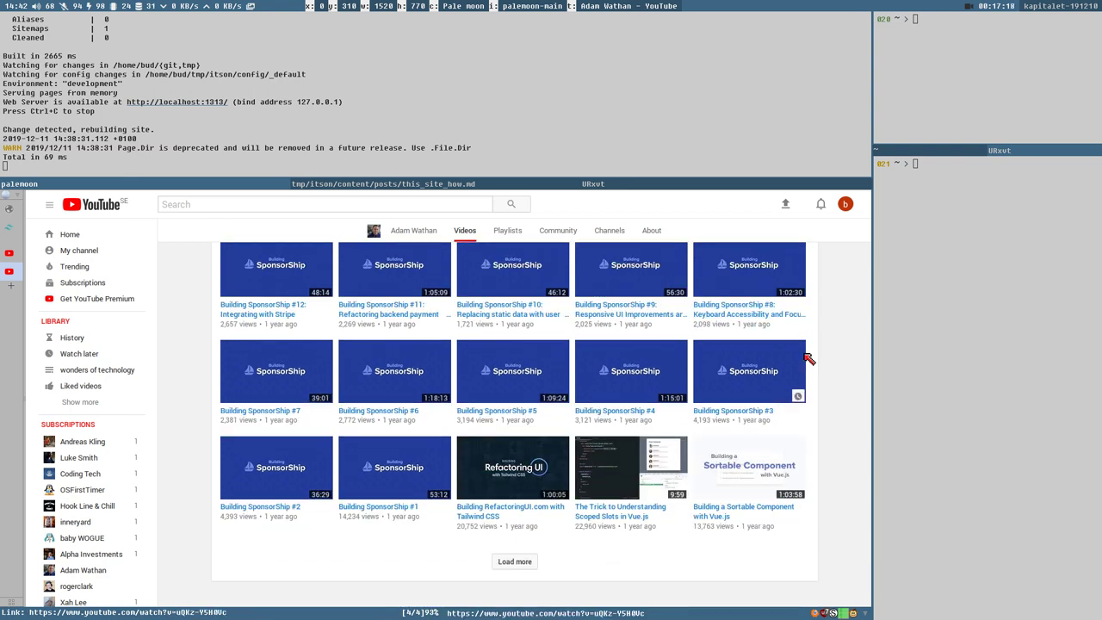
# Step: Load two further batches of uploads, examine the Building KiteTail videos, and return to the Building Workcation videos
pyautogui.click(521, 564)
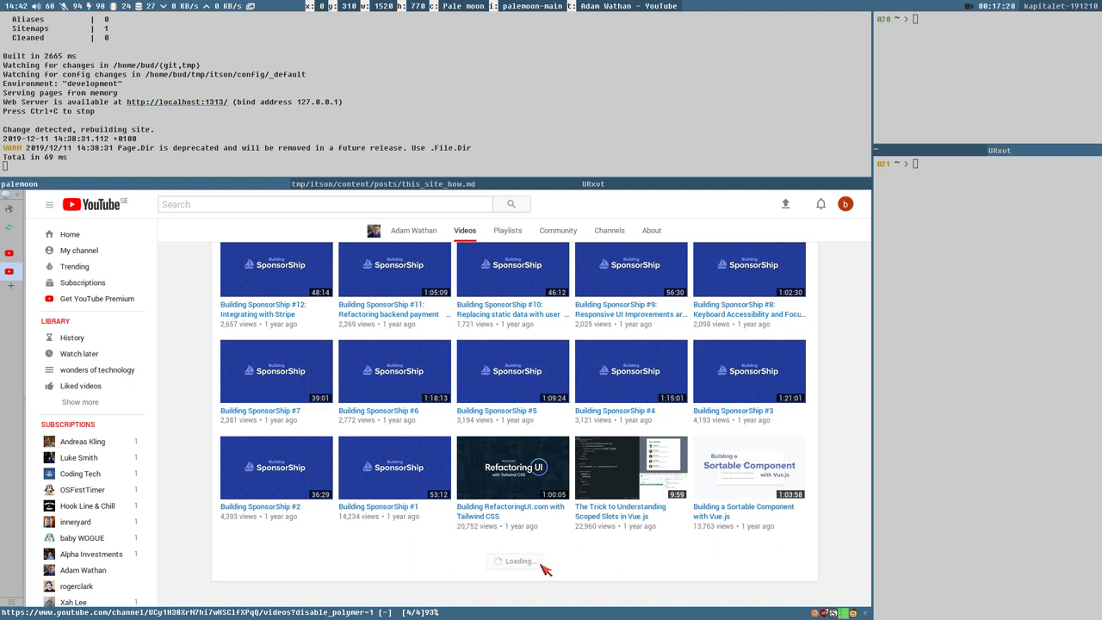
pyautogui.scroll(-3, 517, 517)
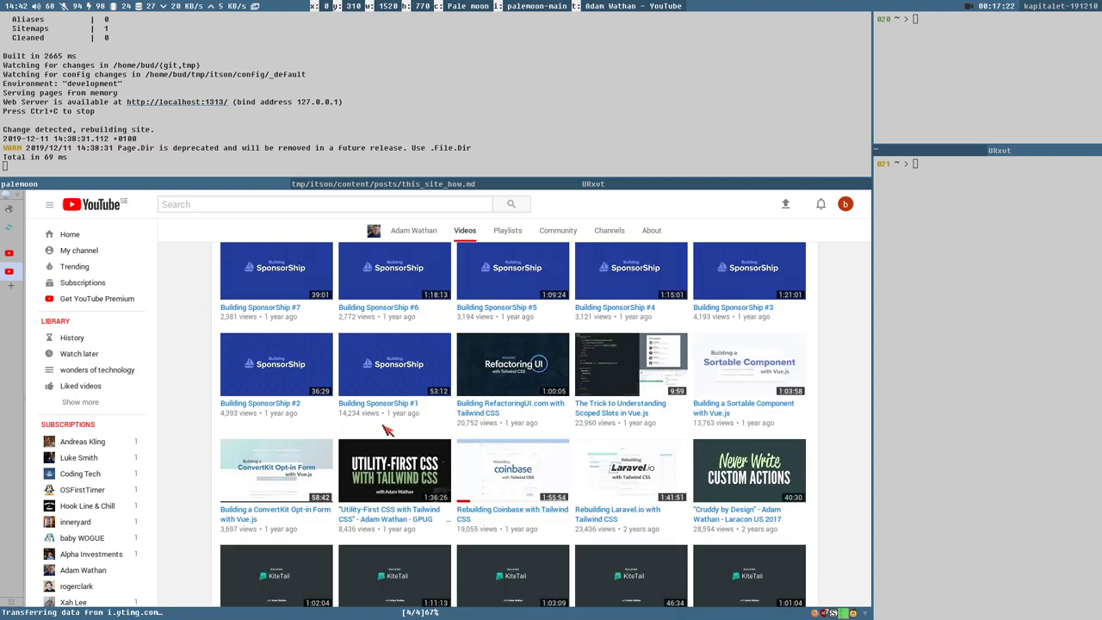
pyautogui.scroll(-7, 388, 431)
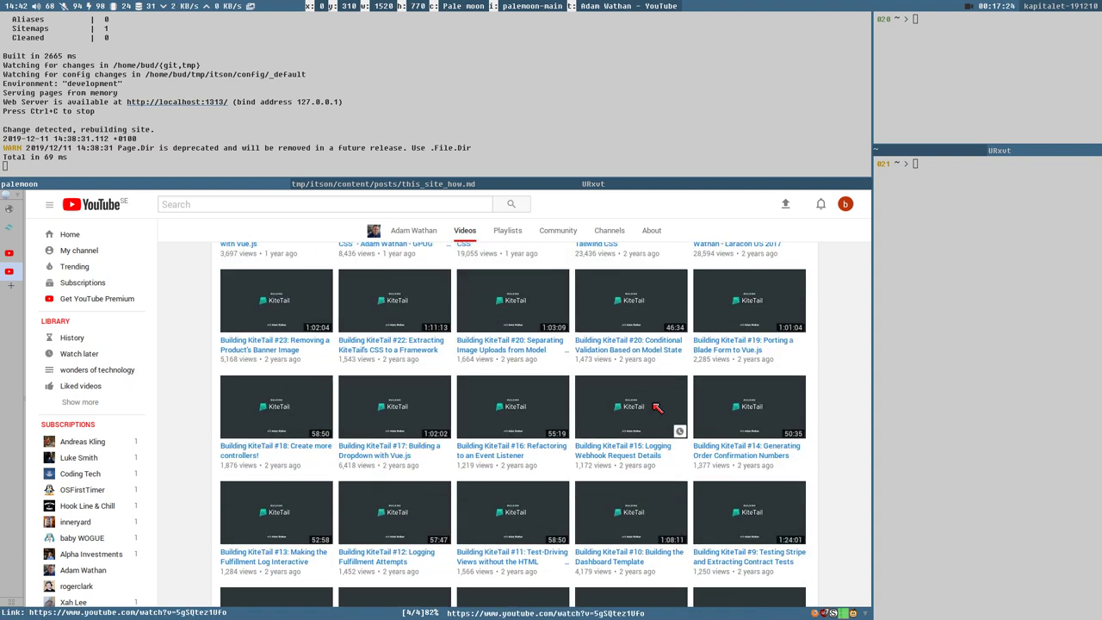
pyautogui.scroll(-6, 656, 408)
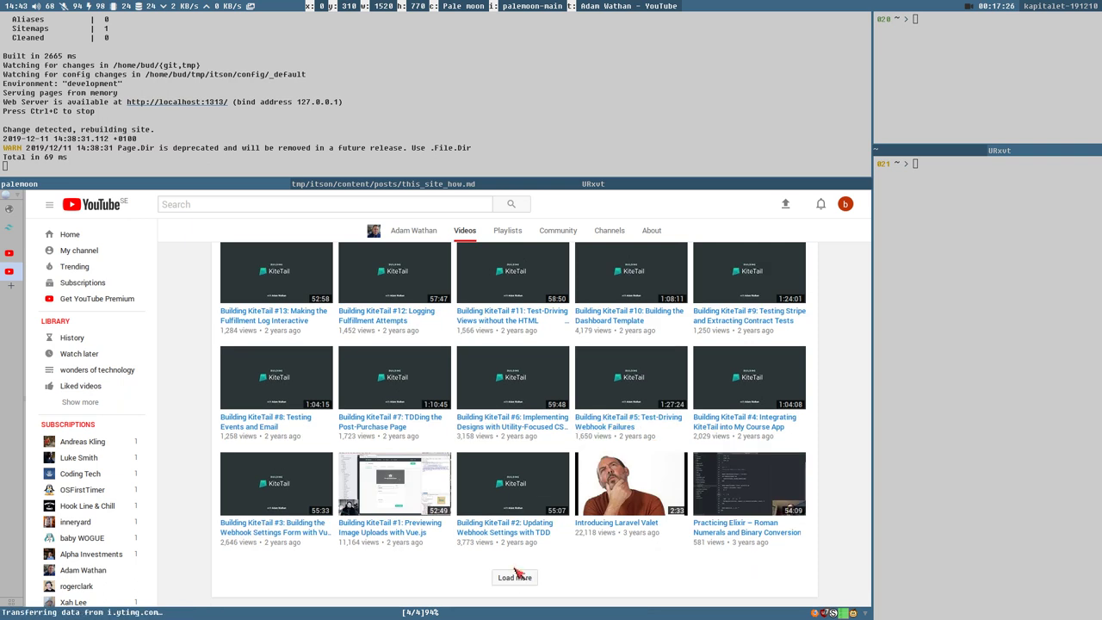
pyautogui.click(517, 577)
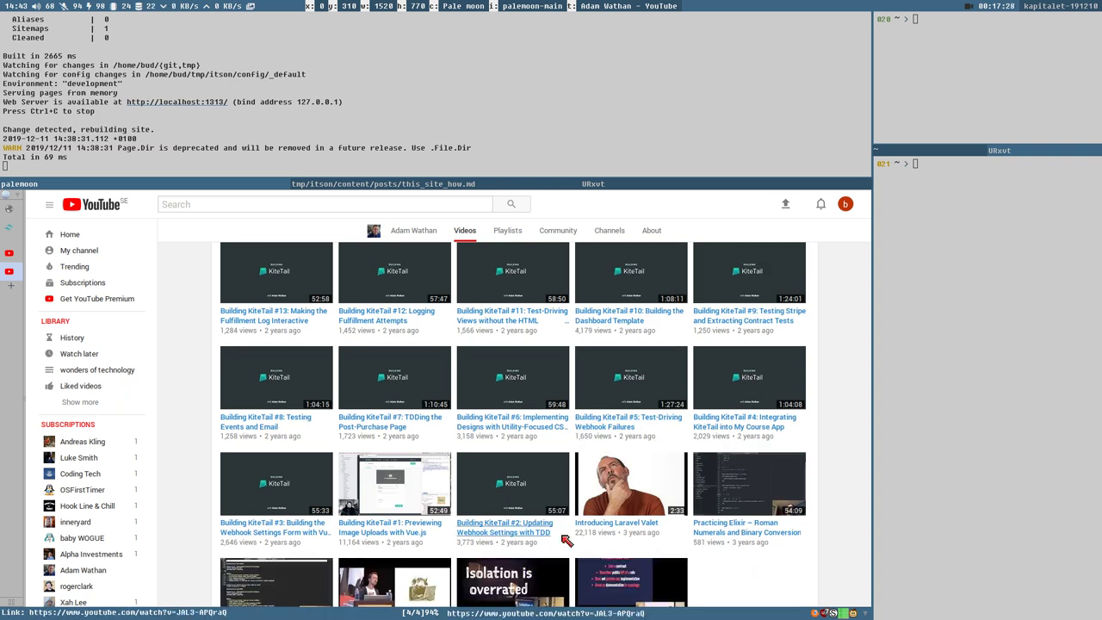
pyautogui.scroll(6, 575, 517)
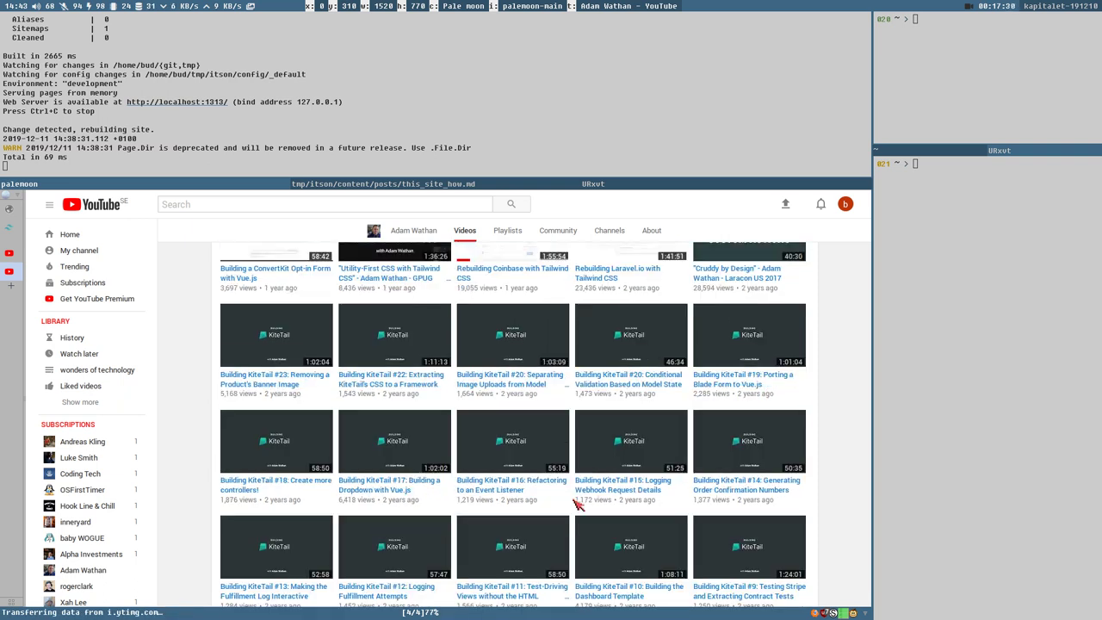
pyautogui.scroll(15, 577, 504)
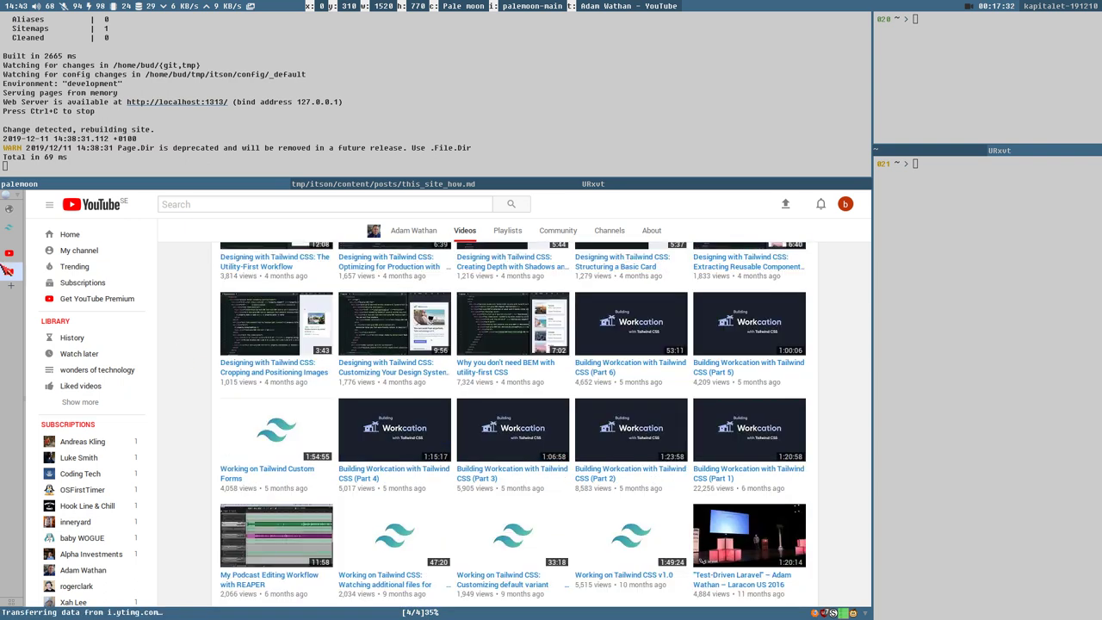
# Step: Return to the tailwindcss search results, open Tailwind CSS Crash Course by Traversy Media in a new tab, pause it, and look over its description
pyautogui.click(8, 253)
pyautogui.scroll(-3, 551, 344)
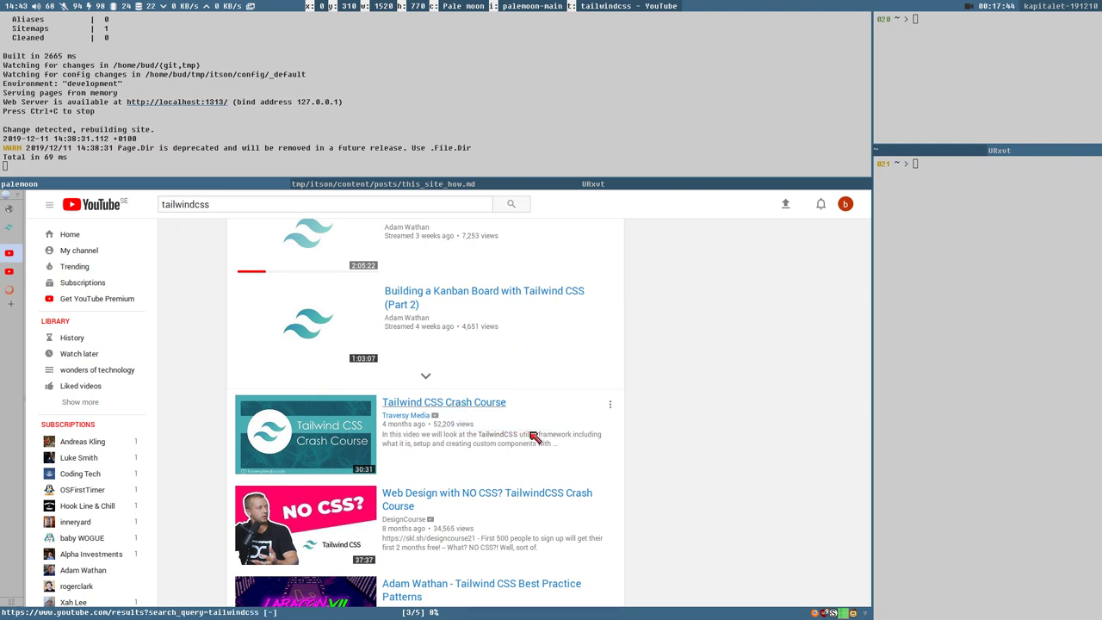
pyautogui.press('Return')
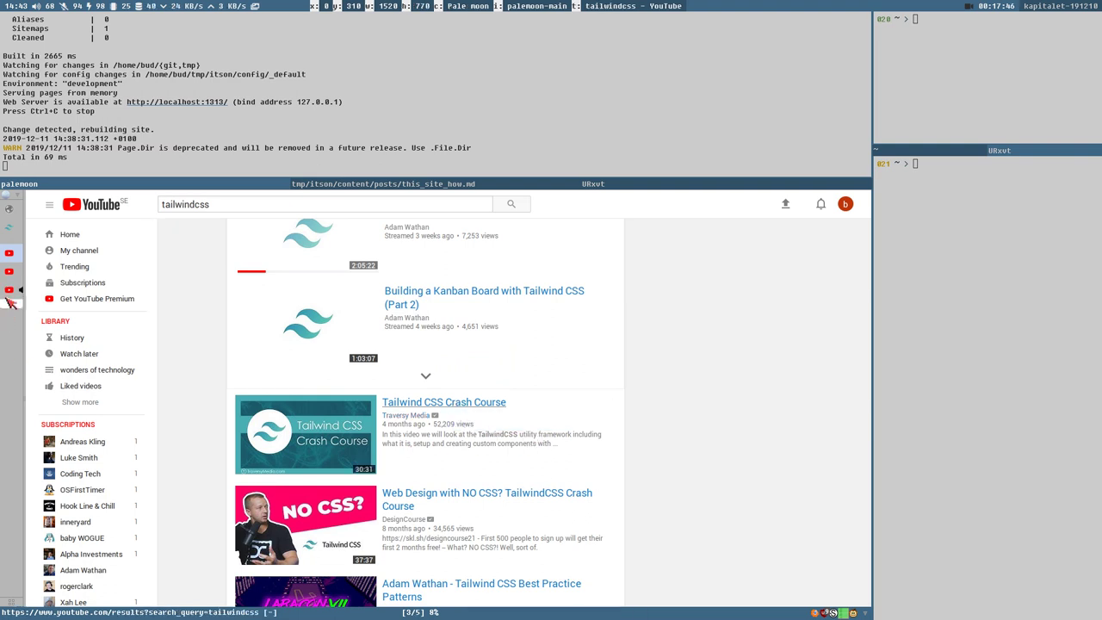
pyautogui.click(410, 403)
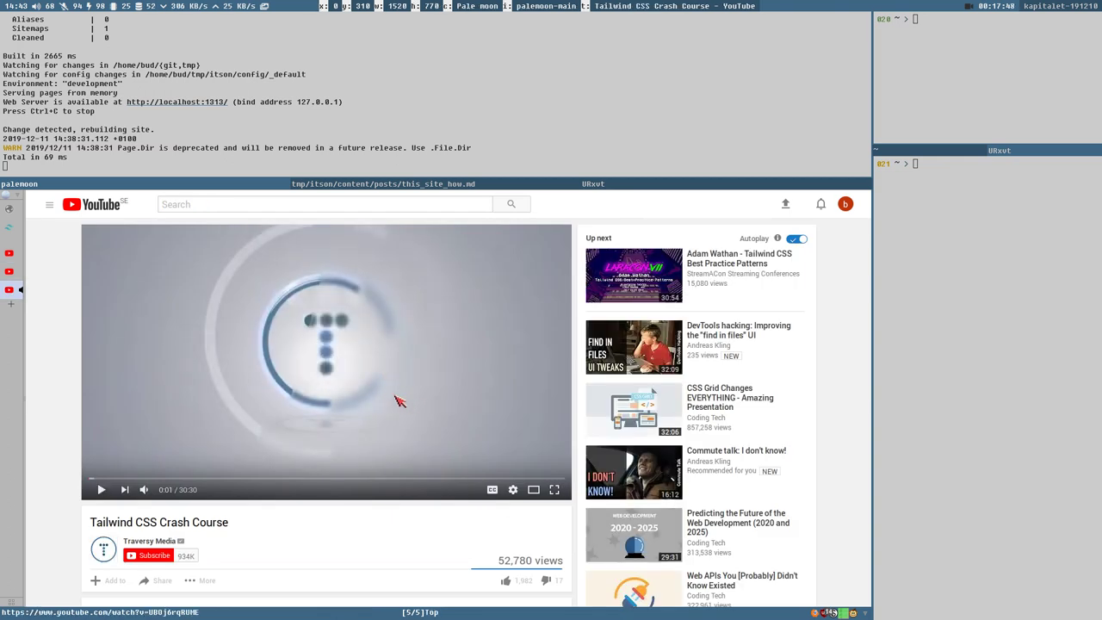
pyautogui.scroll(-2, 49, 471)
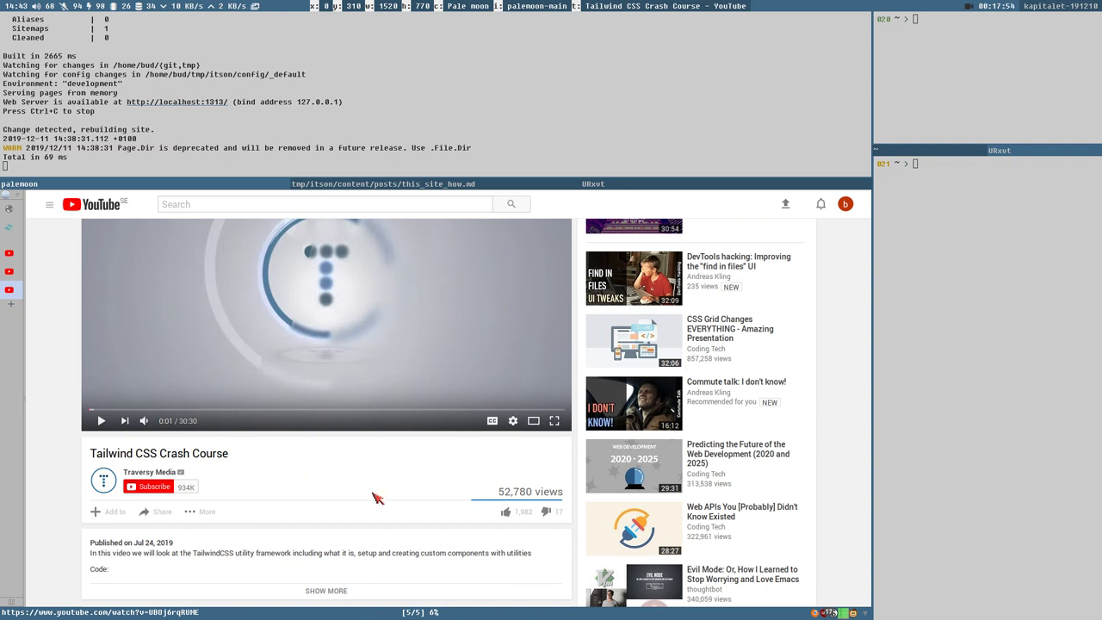
pyautogui.scroll(2, 338, 372)
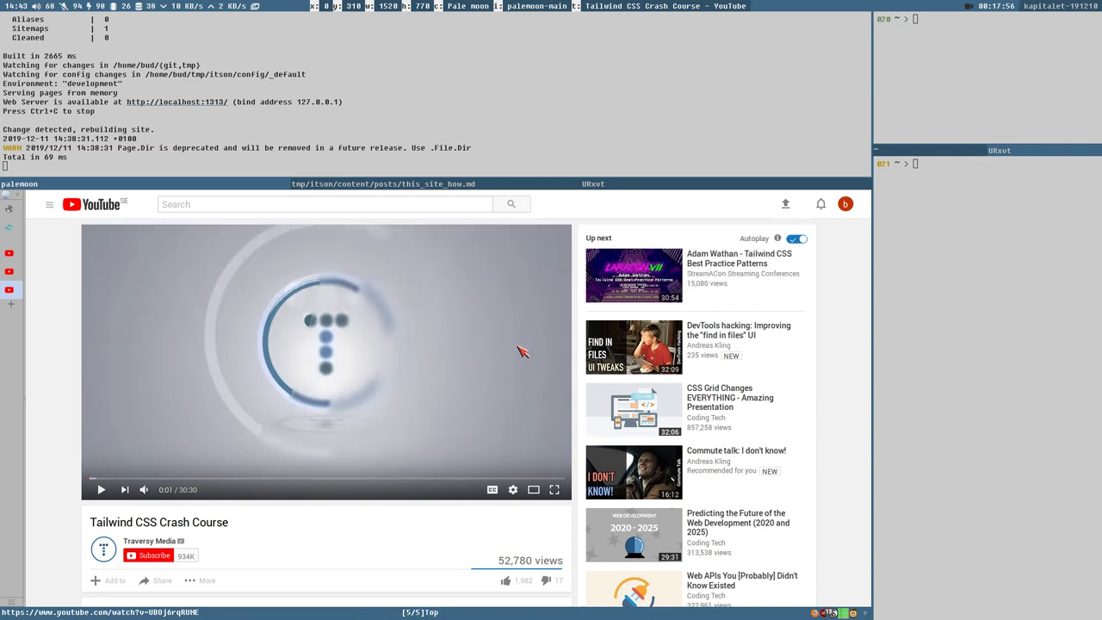
# Step: Return to the tailwindcss.com screencasts and look over the Customizing Your Design System lesson and its video
pyautogui.click(8, 226)
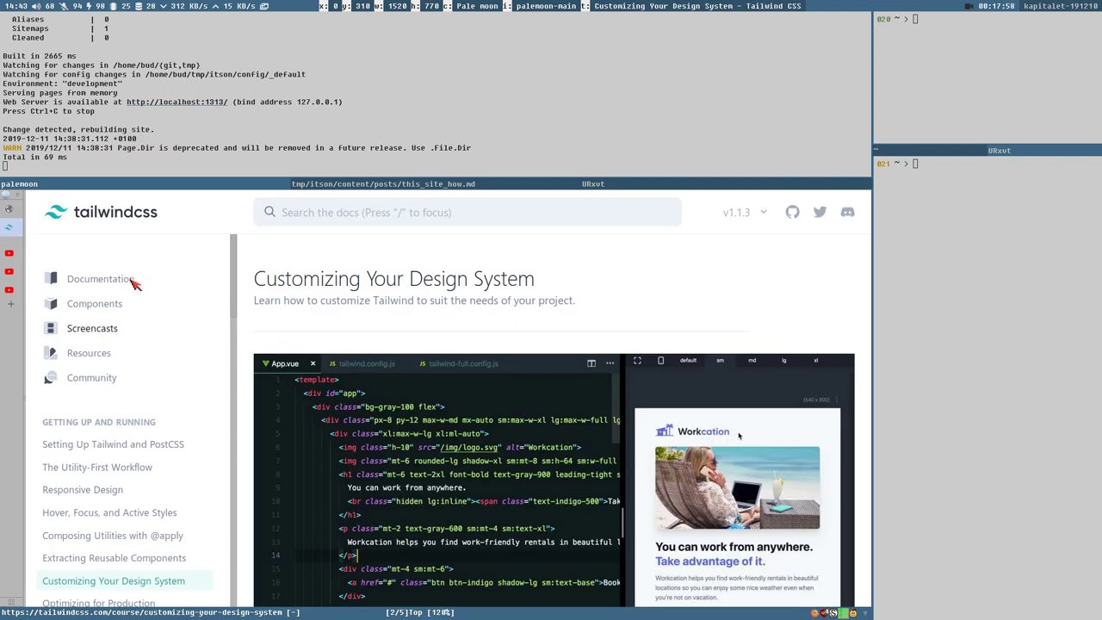
pyautogui.scroll(-2, 112, 351)
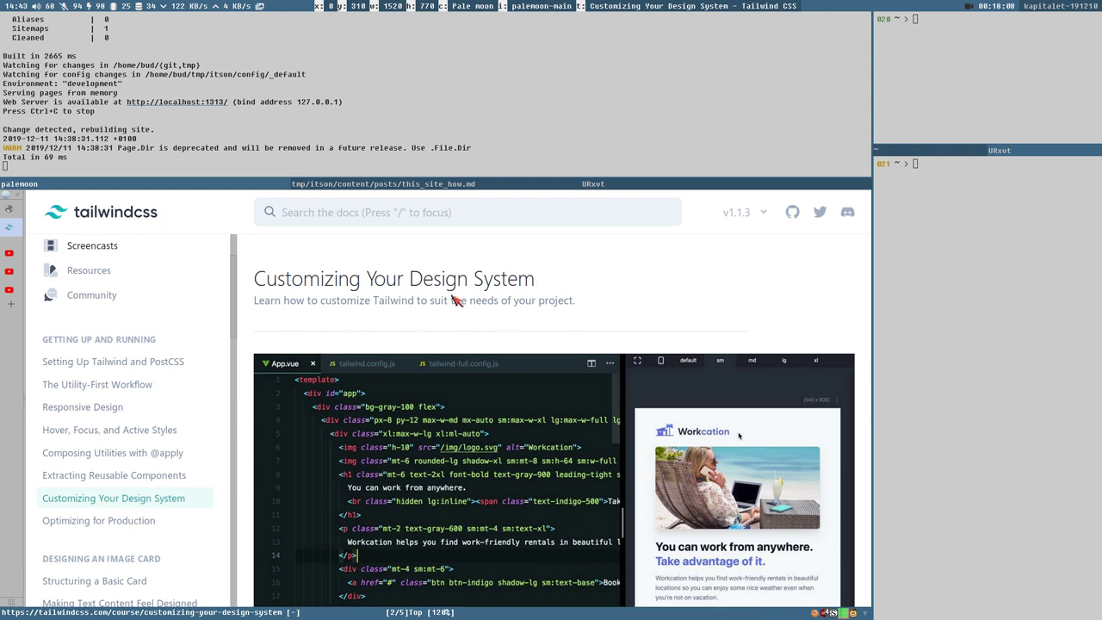
pyautogui.scroll(-3, 456, 397)
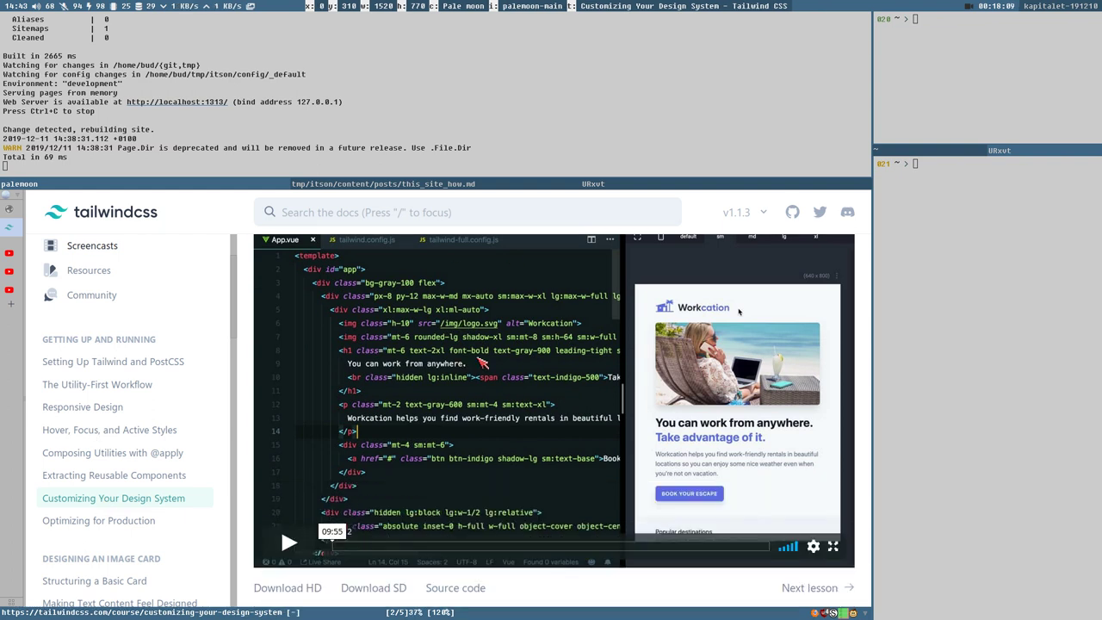
pyautogui.scroll(3, 483, 363)
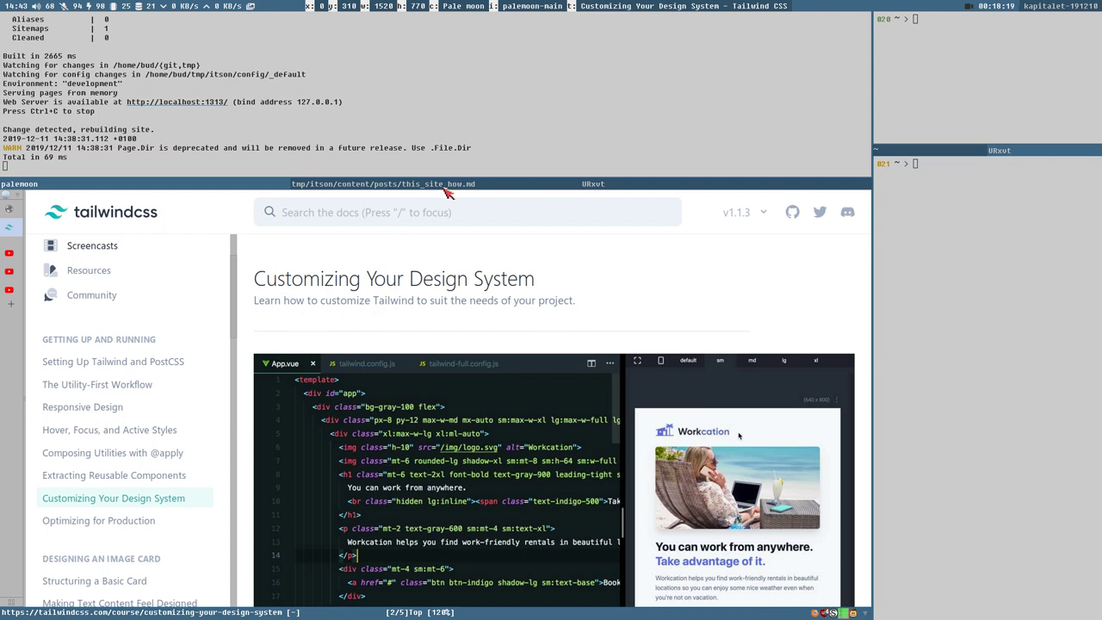
# Step: Switch to the this_site_how.md post in Sublime Text, view the First Post ever site preview, and move on to the bare desktop
pyautogui.click(383, 184)
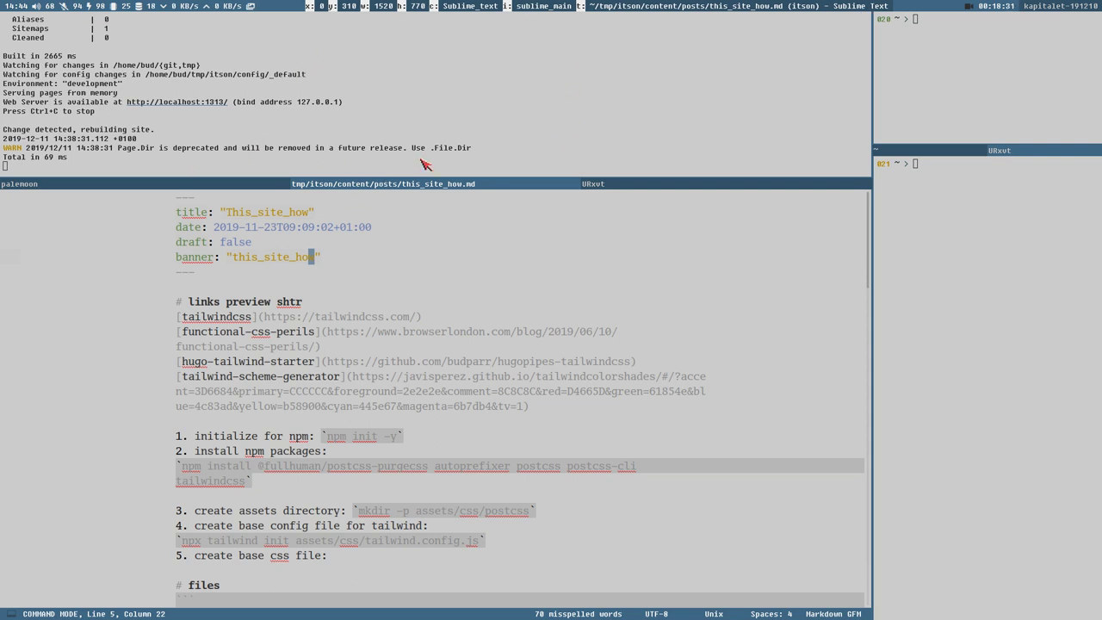
pyautogui.press('super+Tab')
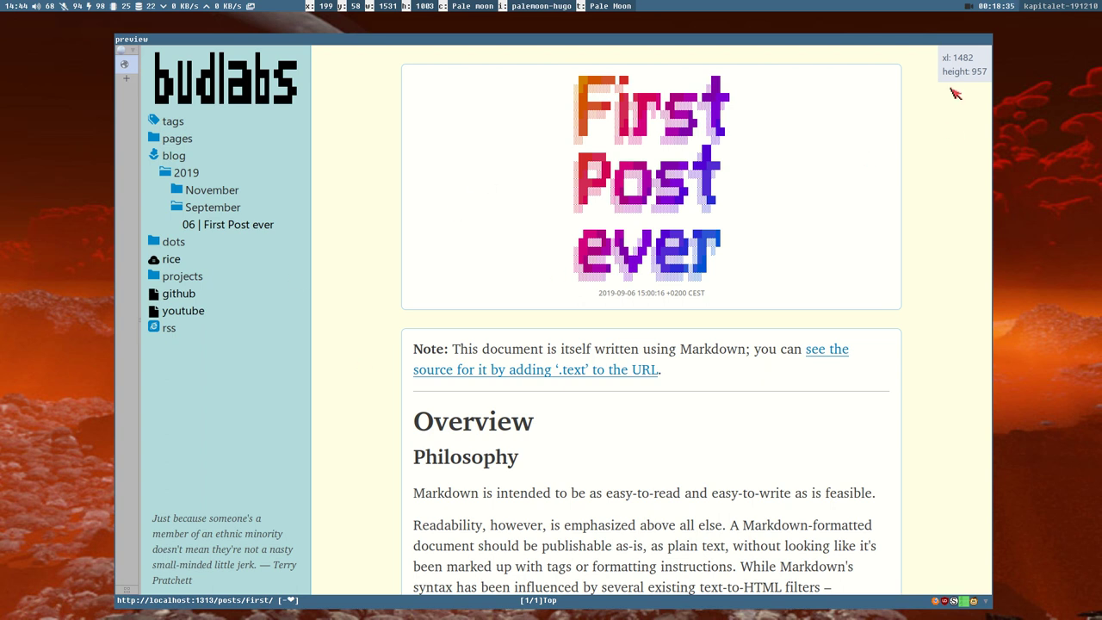
pyautogui.press('super+Tab')
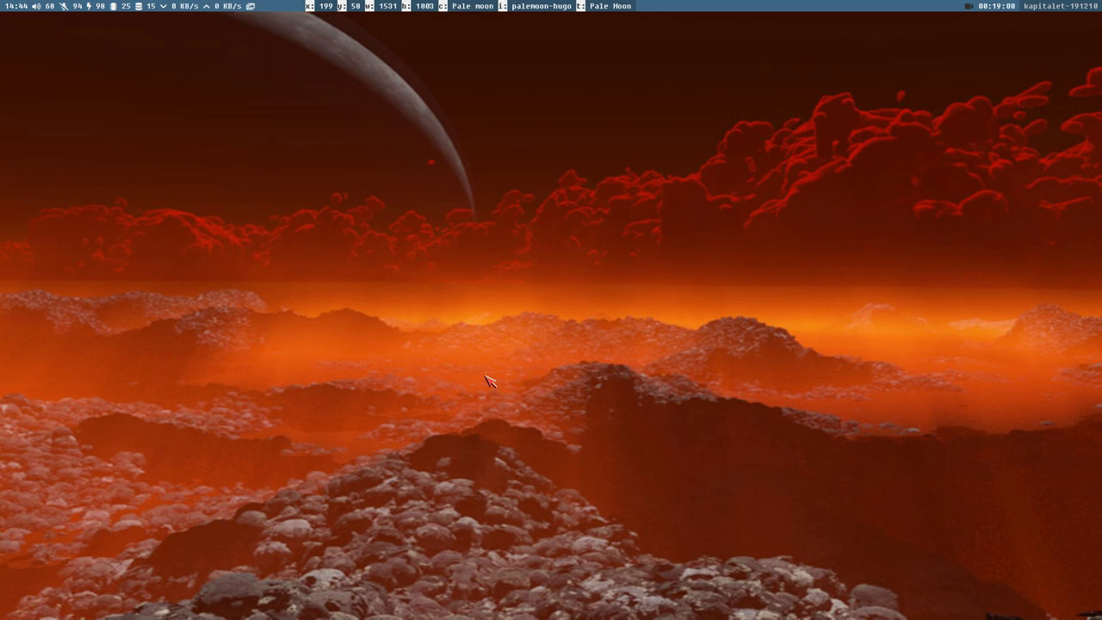
# Step: Open a floating terminal and search the package repositories with pacman -Ss projectm
pyautogui.press('super+Return')
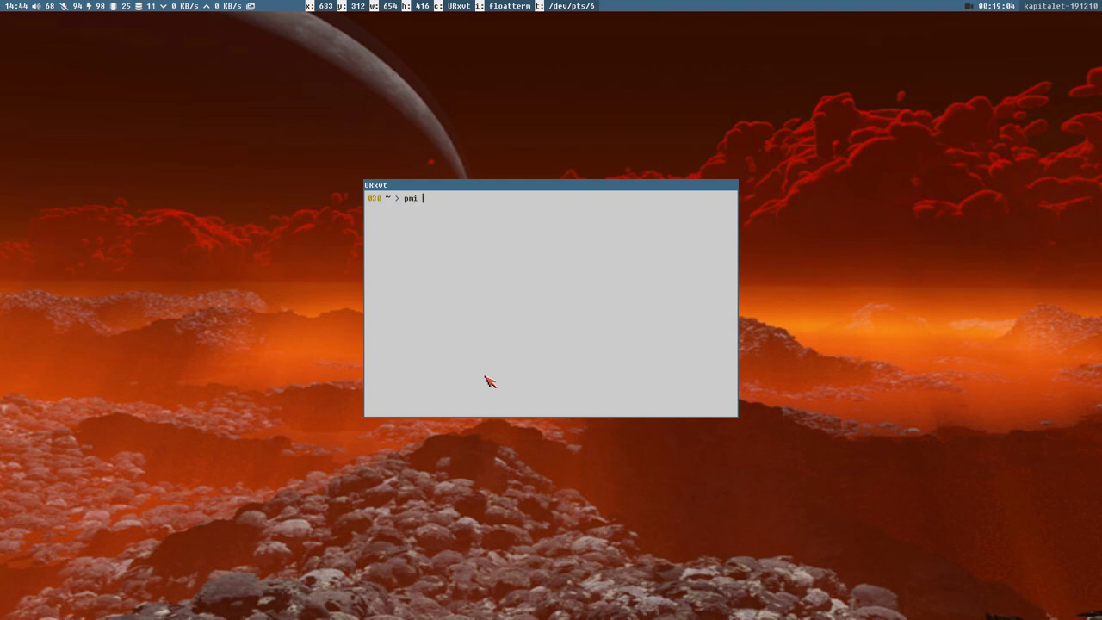
pyautogui.write('pmi pr')
pyautogui.press('Tab')
pyautogui.hotkey('ctrl', 'k')
pyautogui.press('BackSpace')
pyautogui.press('BackSpace')
pyautogui.press('BackSpace')
pyautogui.press('BackSpace')
pyautogui.press('BackSpace')
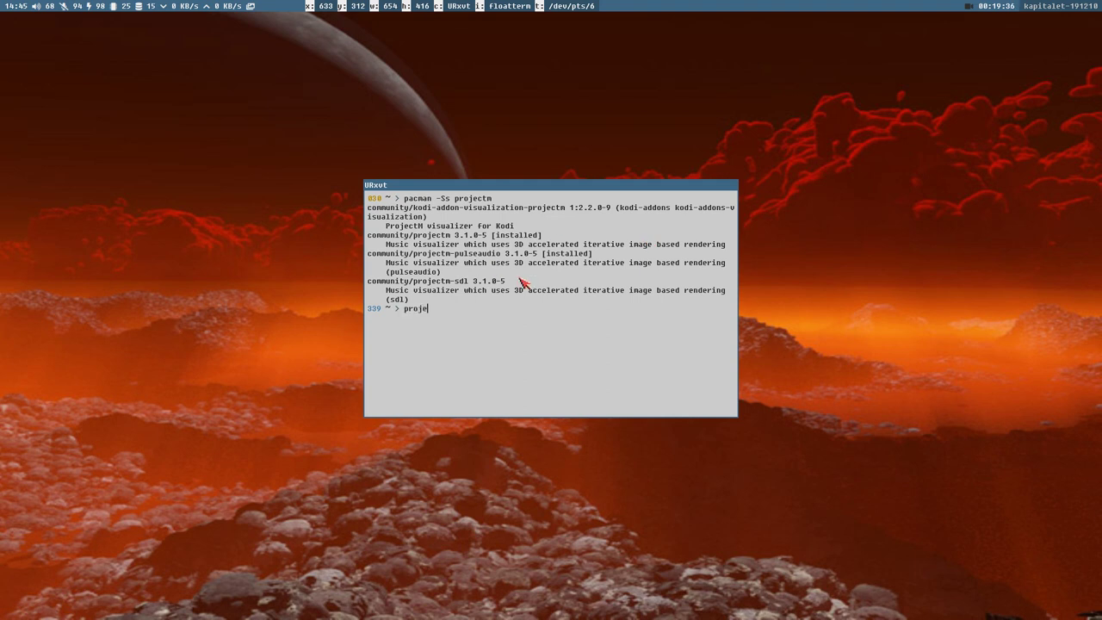
# Step: Launch projectM-pulseaudio from the terminal and arrange its window and the terminal side by side
pyautogui.press('Tab')
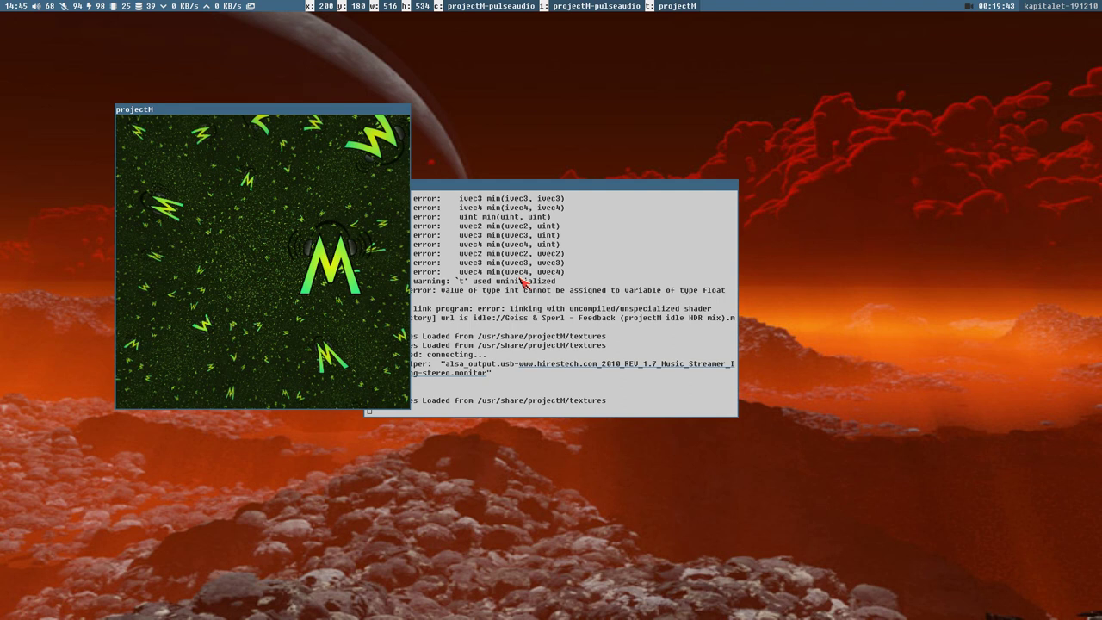
pyautogui.moveTo(314, 109); pyautogui.dragTo(961, 137)
pyautogui.moveTo(635, 186); pyautogui.dragTo(464, 188)
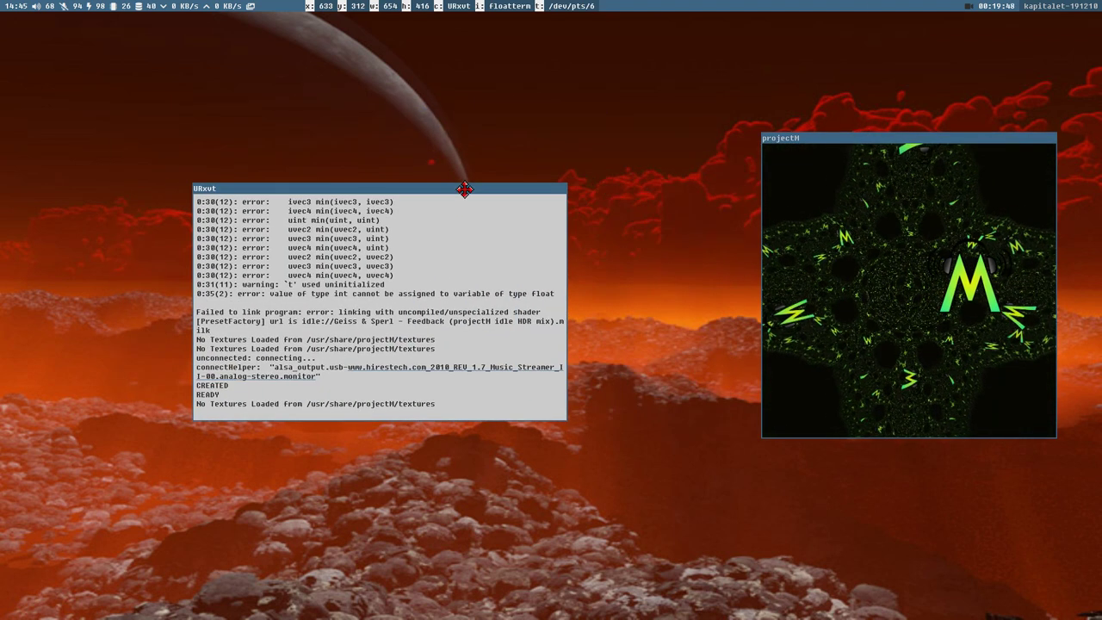
pyautogui.moveTo(835, 163); pyautogui.dragTo(753, 145)
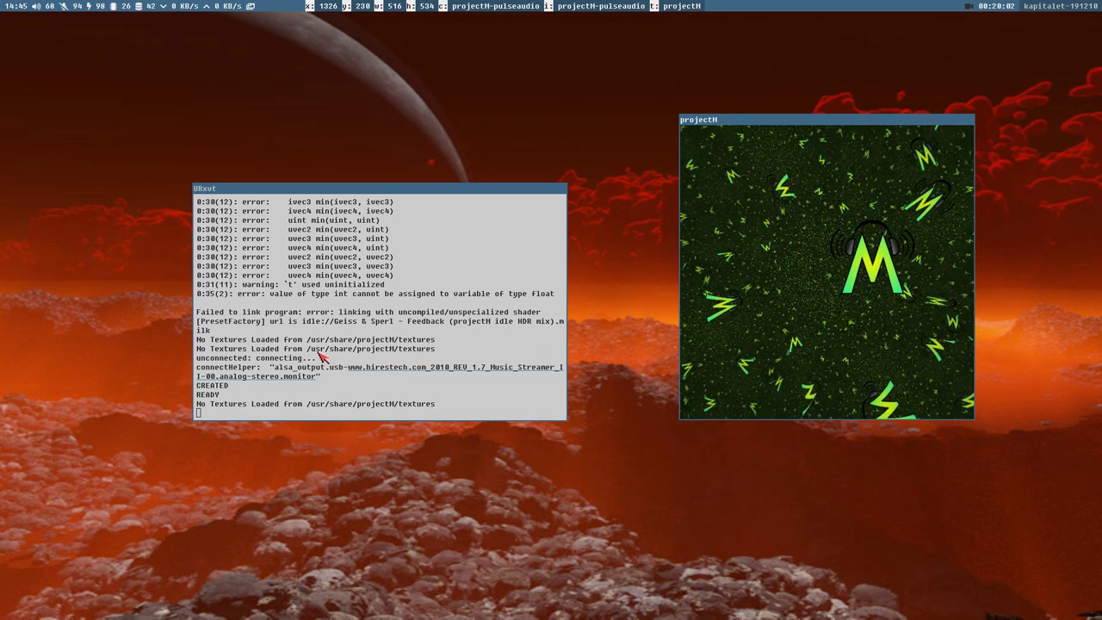
# Step: Copy the path /usr/share/projectM from the terminal output and open that folder in Sublime Text
pyautogui.moveTo(307, 342); pyautogui.dragTo(398, 343)
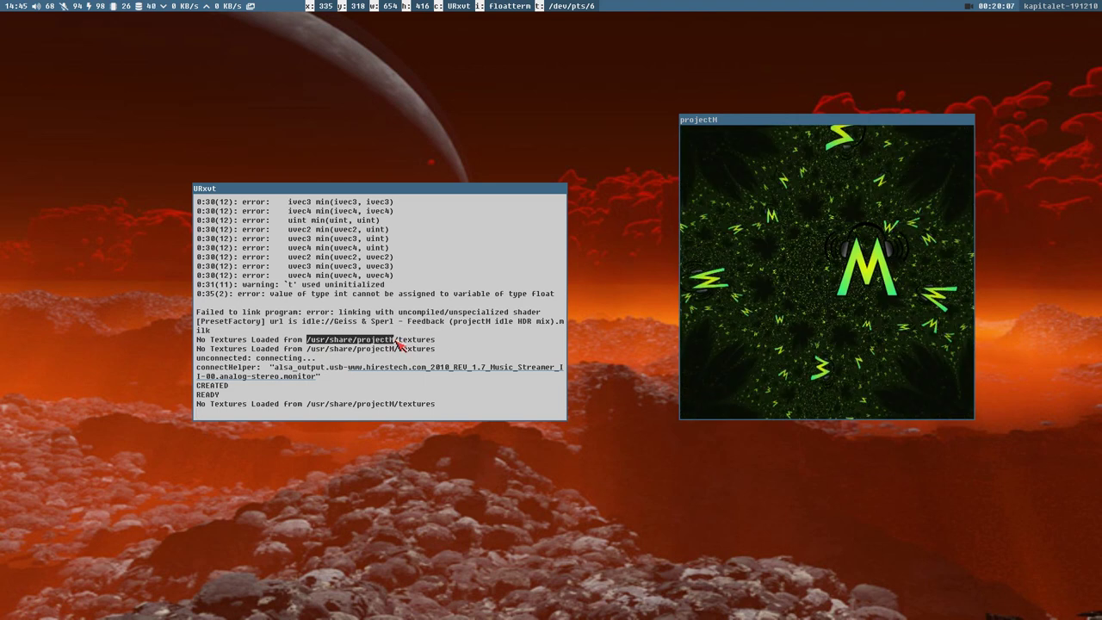
pyautogui.press('super+1')
pyautogui.click(465, 324)
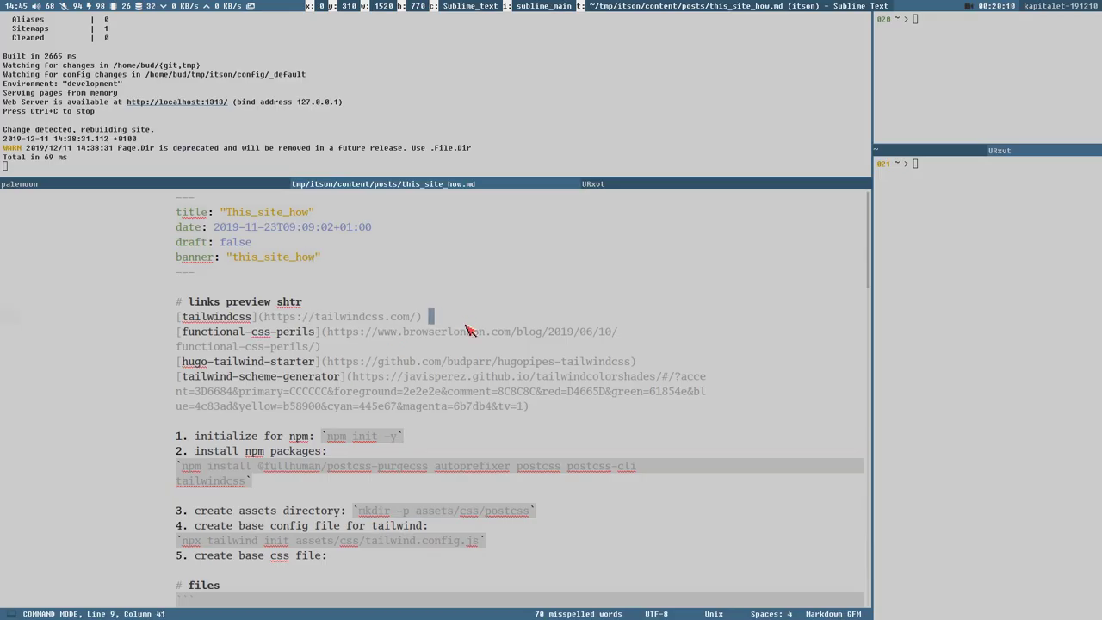
pyautogui.hotkey('ctrl', 'o')
pyautogui.hotkey('ctrl', 'a')
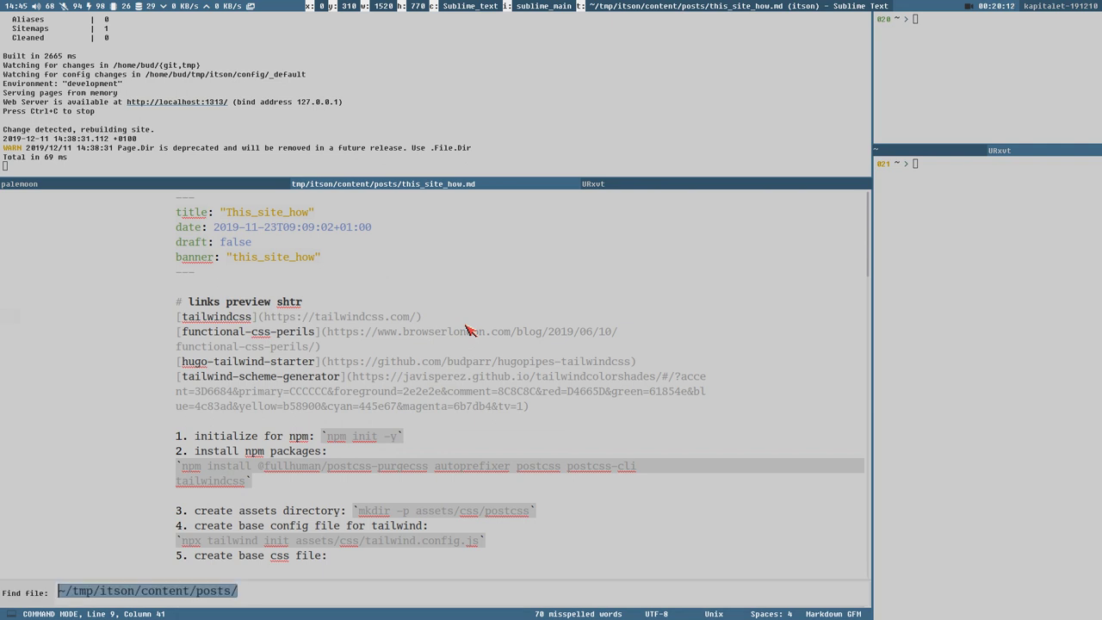
pyautogui.write('/usr/share/projectM')
pyautogui.press('Escape')
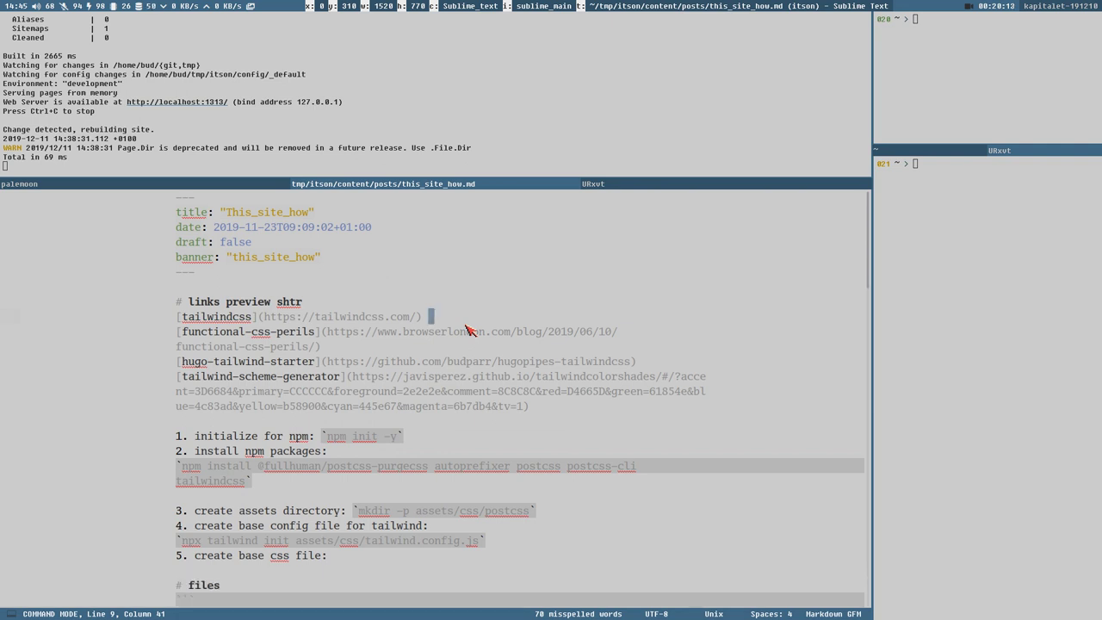
# Step: Save the post and expand the presets folder of projectM in the project file tree
pyautogui.hotkey('ctrl', 's')
pyautogui.hotkey('ctrl', 'k')
pyautogui.hotkey('ctrl', 'b')
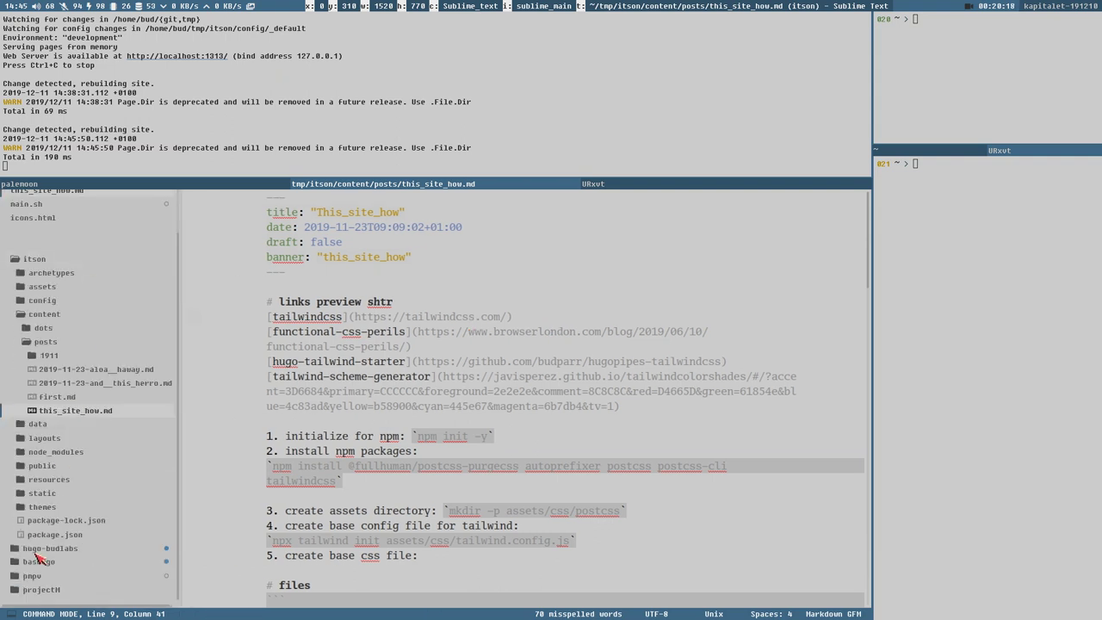
pyautogui.click(48, 591)
pyautogui.scroll(-1, 74, 565)
pyautogui.click(52, 576)
# Step: Browse the projectM presets and preview the images cells.jpg, clouds.jpg and clouds2.jpg
pyautogui.scroll(-3, 94, 530)
pyautogui.scroll(-10, 99, 527)
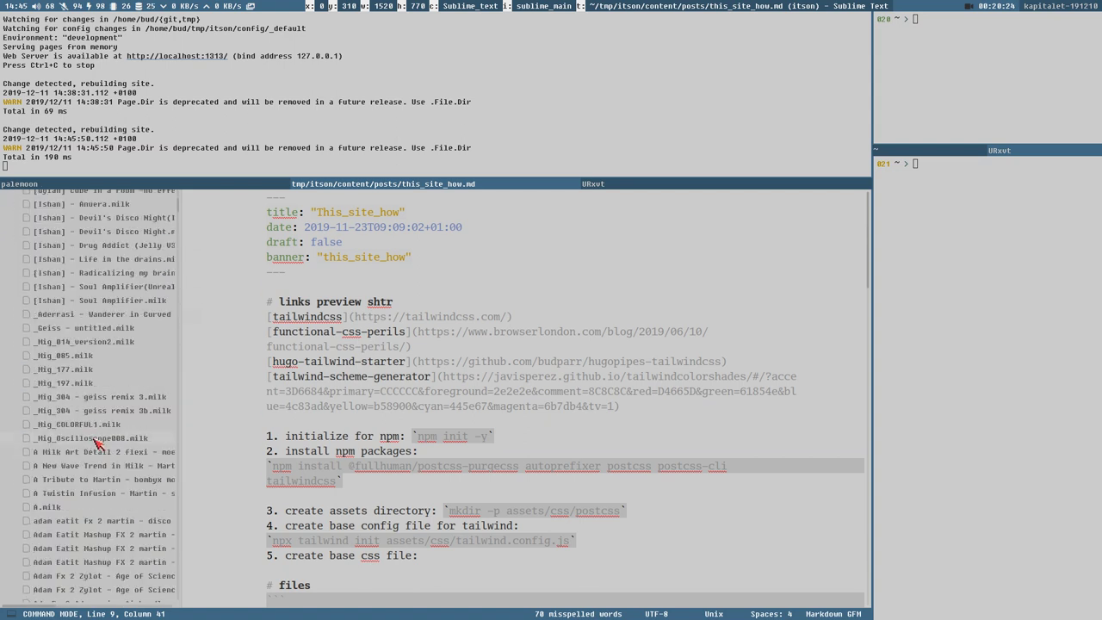
pyautogui.scroll(-12, 97, 414)
pyautogui.scroll(-10, 97, 411)
pyautogui.scroll(-7, 97, 413)
pyautogui.scroll(-5, 97, 412)
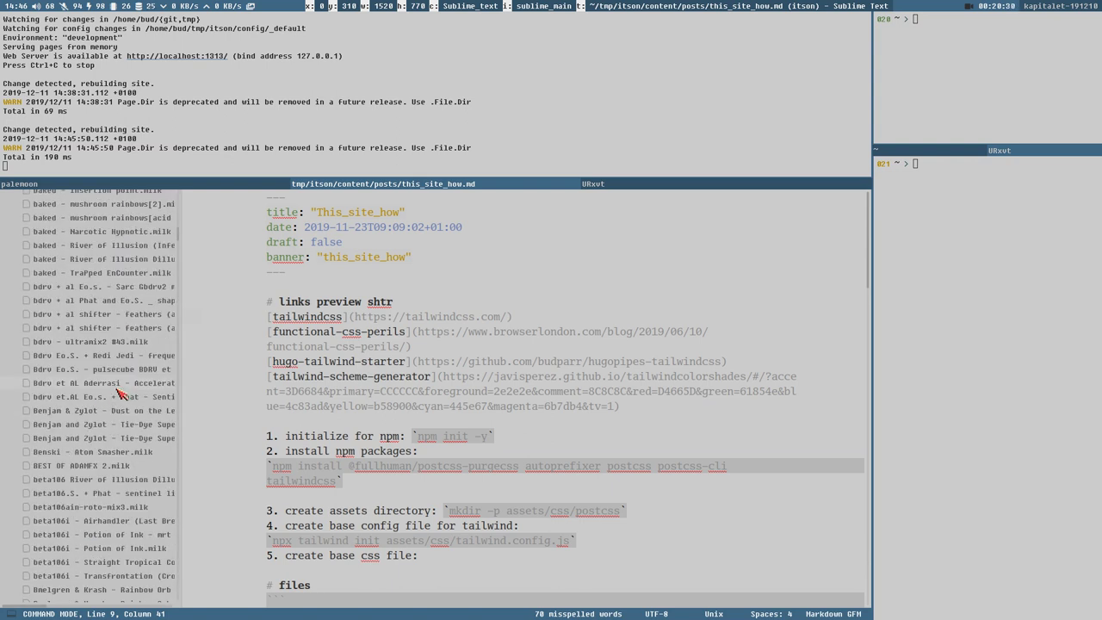
pyautogui.scroll(-10, 120, 394)
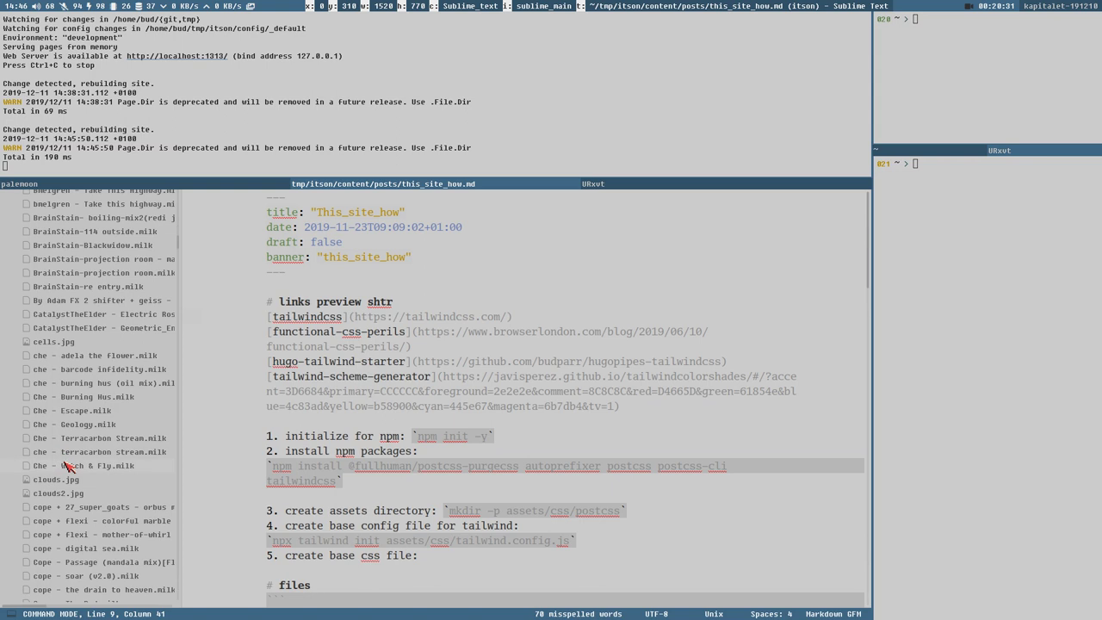
pyautogui.click(59, 343)
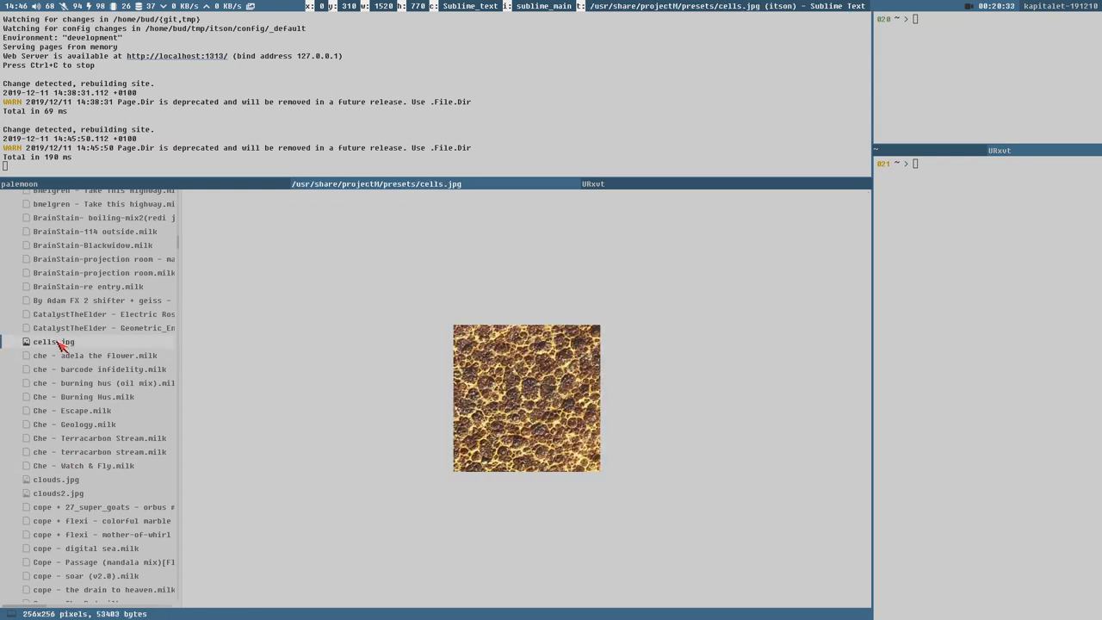
pyautogui.click(67, 482)
pyautogui.click(60, 505)
pyautogui.click(62, 494)
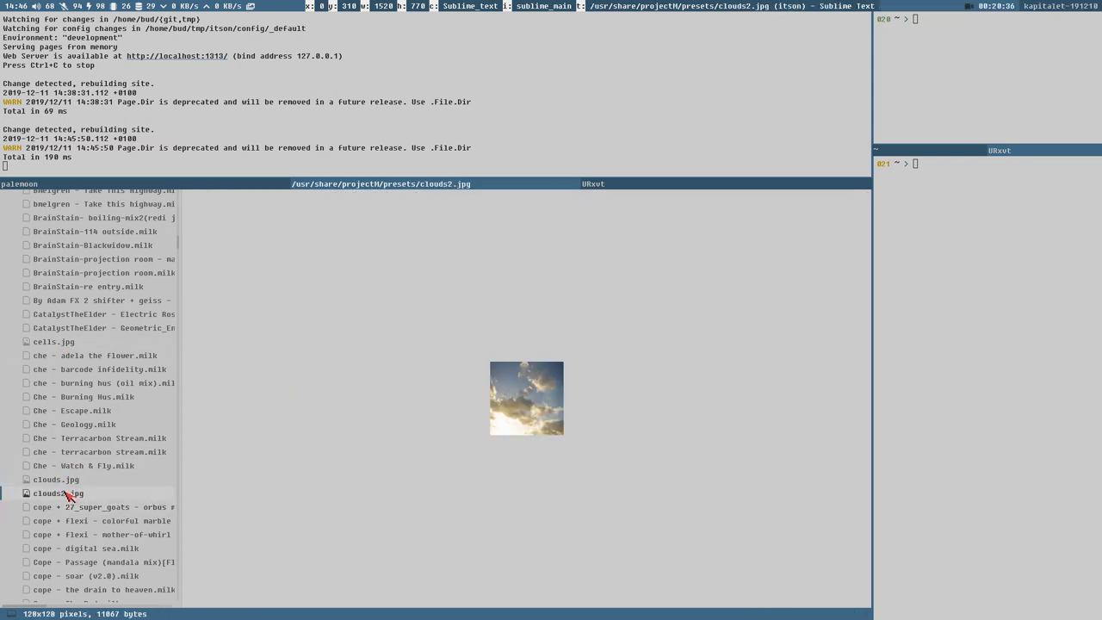
# Step: Browse further through the projectM presets and preview the image facade01.jpg
pyautogui.scroll(-15, 75, 479)
pyautogui.scroll(-20, 75, 474)
pyautogui.scroll(-5, 76, 474)
pyautogui.click(75, 439)
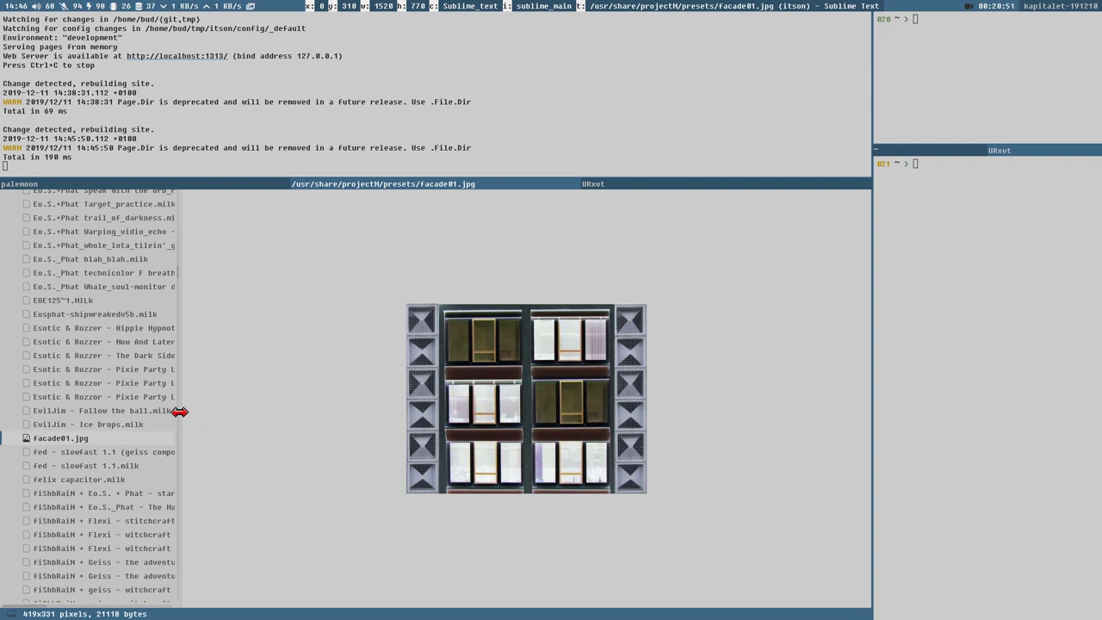
# Step: Return to the desktop running projectM and shift the visualizer window a little closer to the terminal
pyautogui.press('super+2')
pyautogui.press('super+3')
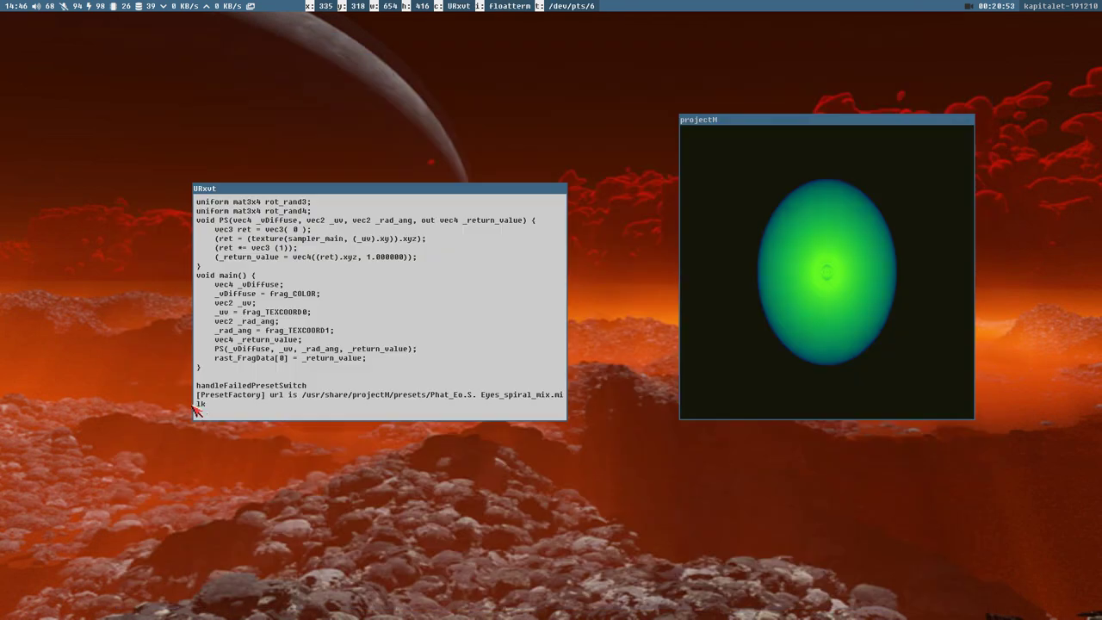
pyautogui.moveTo(760, 119); pyautogui.dragTo(715, 152)
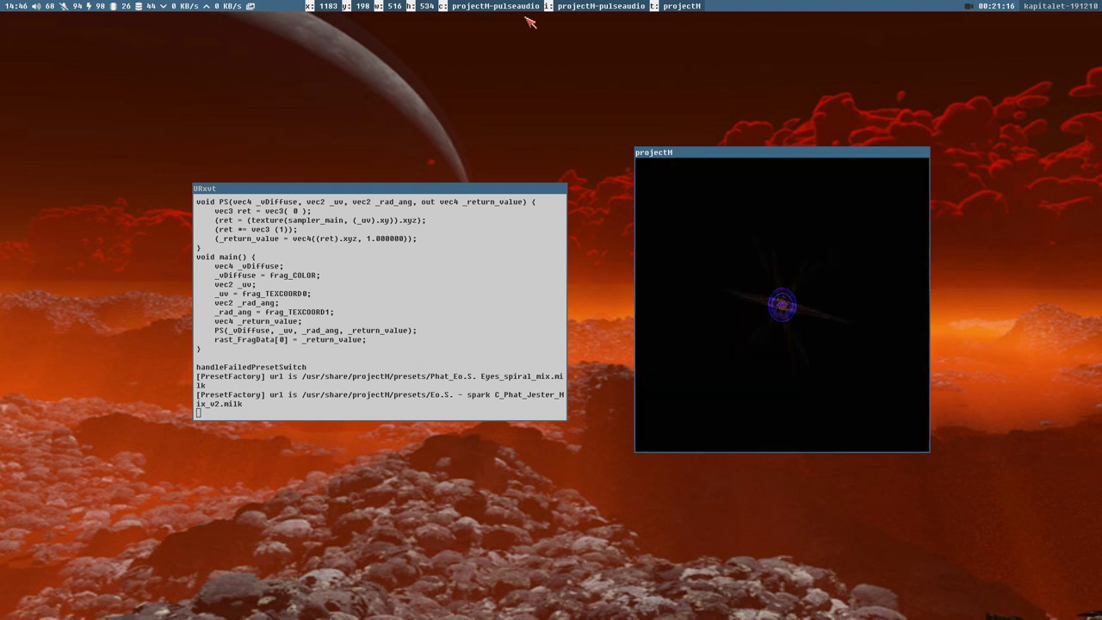
# Step: Reveal the wallpaper controls in the status bar and step back through the wallpapers, past taotablet to projectM415
pyautogui.click(251, 7)
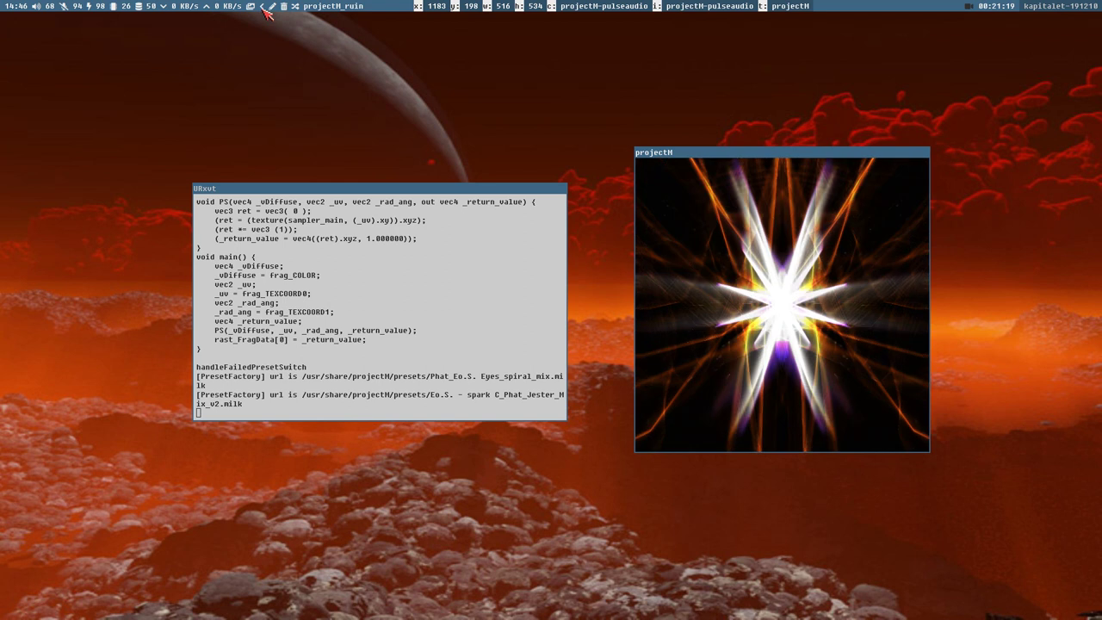
pyautogui.click(266, 7)
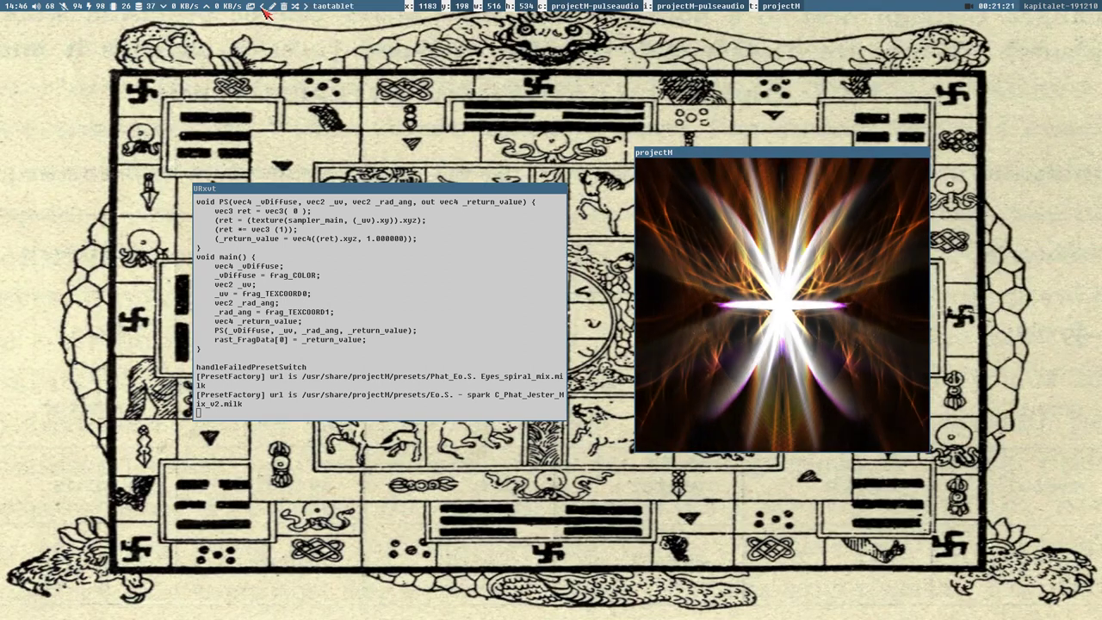
pyautogui.click(266, 6)
pyautogui.click(266, 7)
pyautogui.click(266, 7)
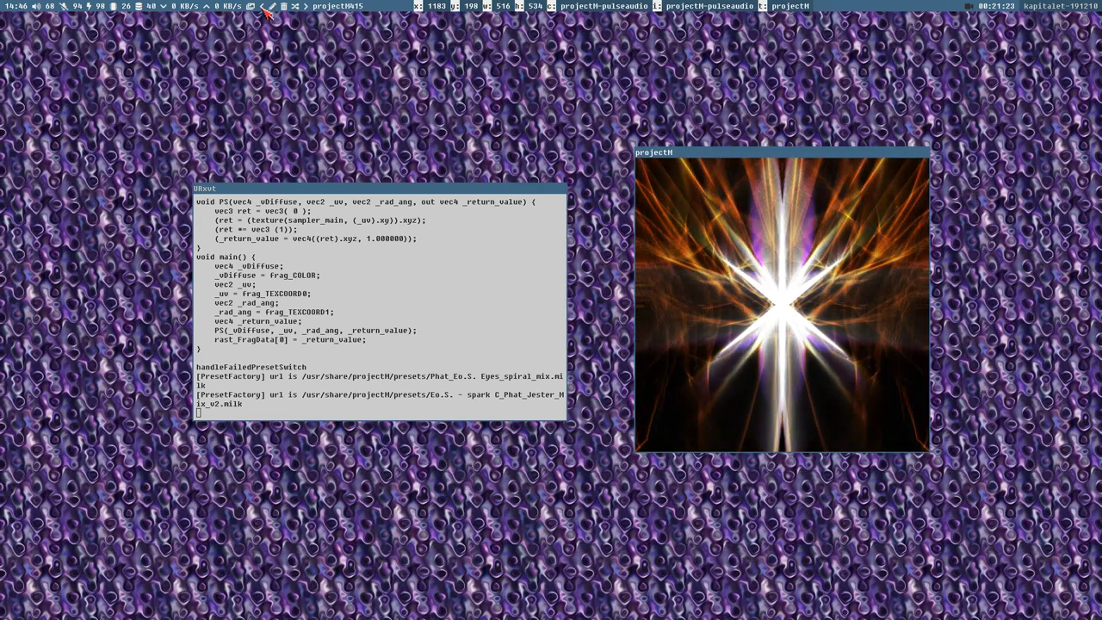
# Step: Step back through the wallpapers projectM_cells, projectlizard_scales and seaweed, moving the terminal and projectM windows aside to show more background
pyautogui.moveTo(436, 190); pyautogui.dragTo(326, 168)
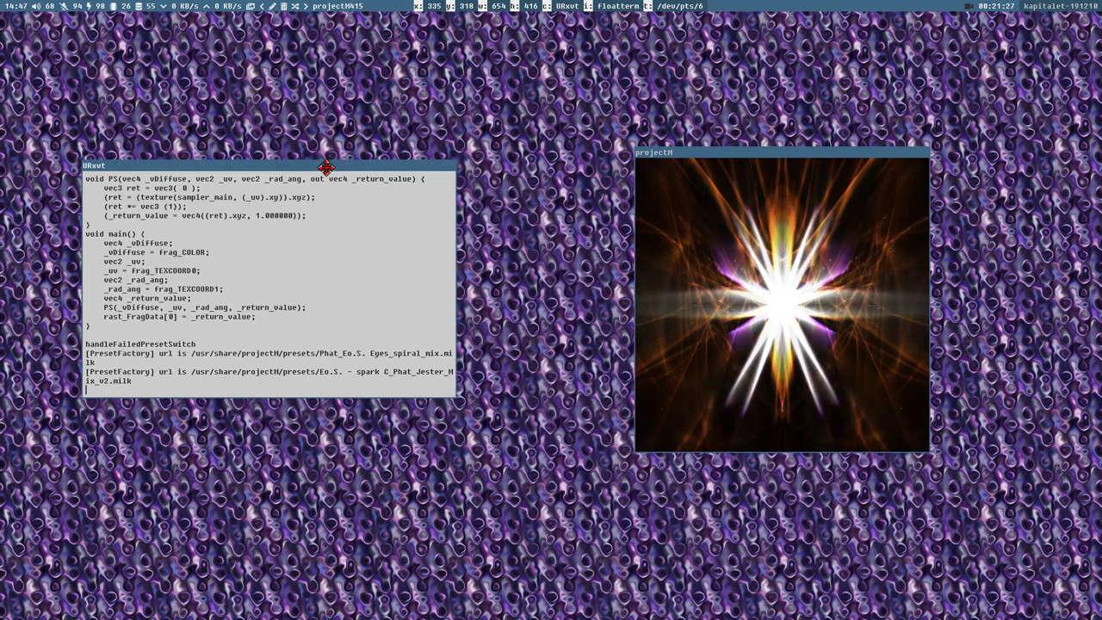
pyautogui.click(270, 8)
pyautogui.click(268, 10)
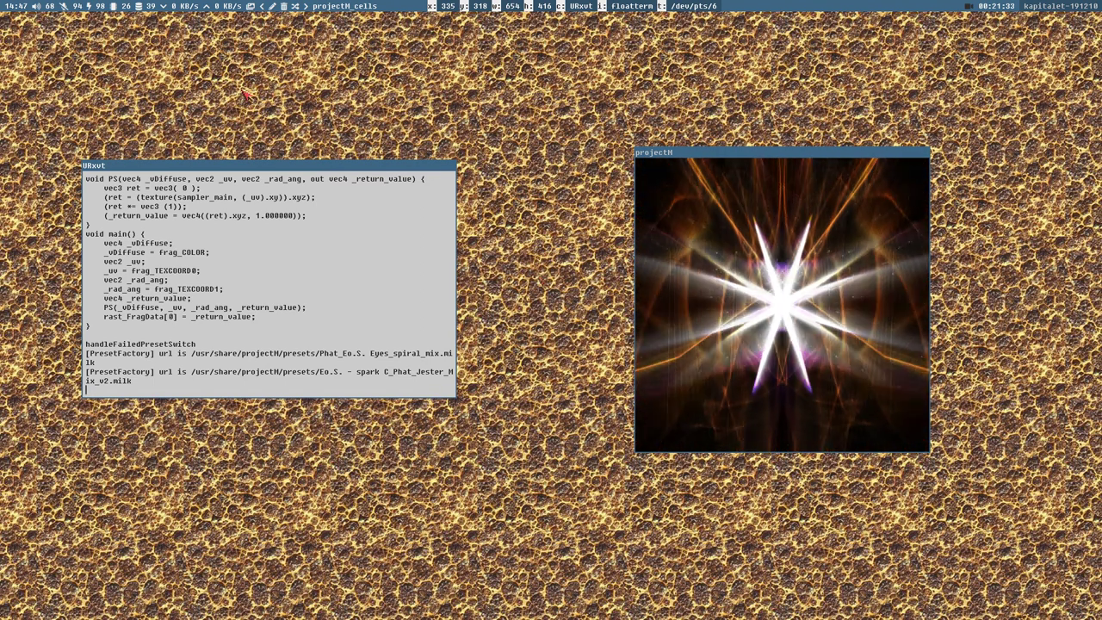
pyautogui.click(268, 8)
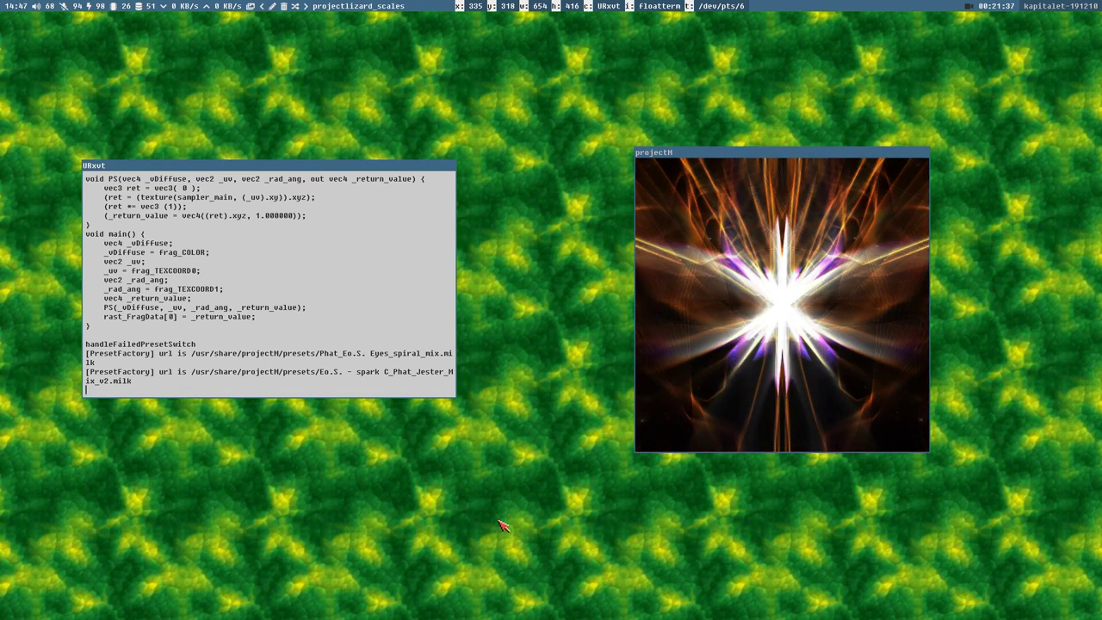
pyautogui.click(268, 7)
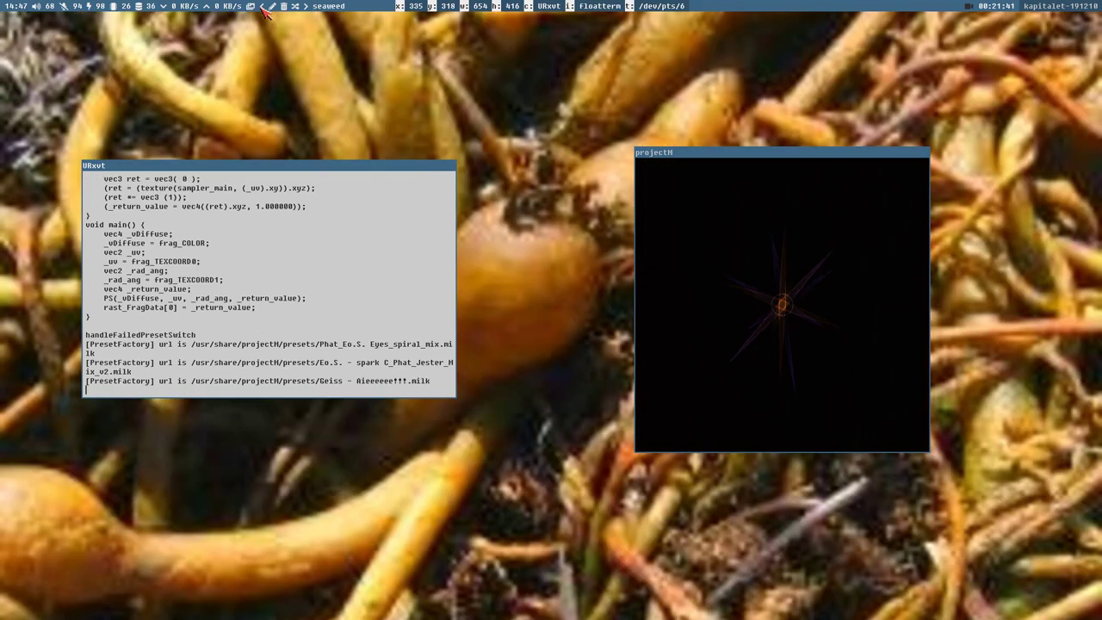
pyautogui.moveTo(797, 155); pyautogui.dragTo(810, 331)
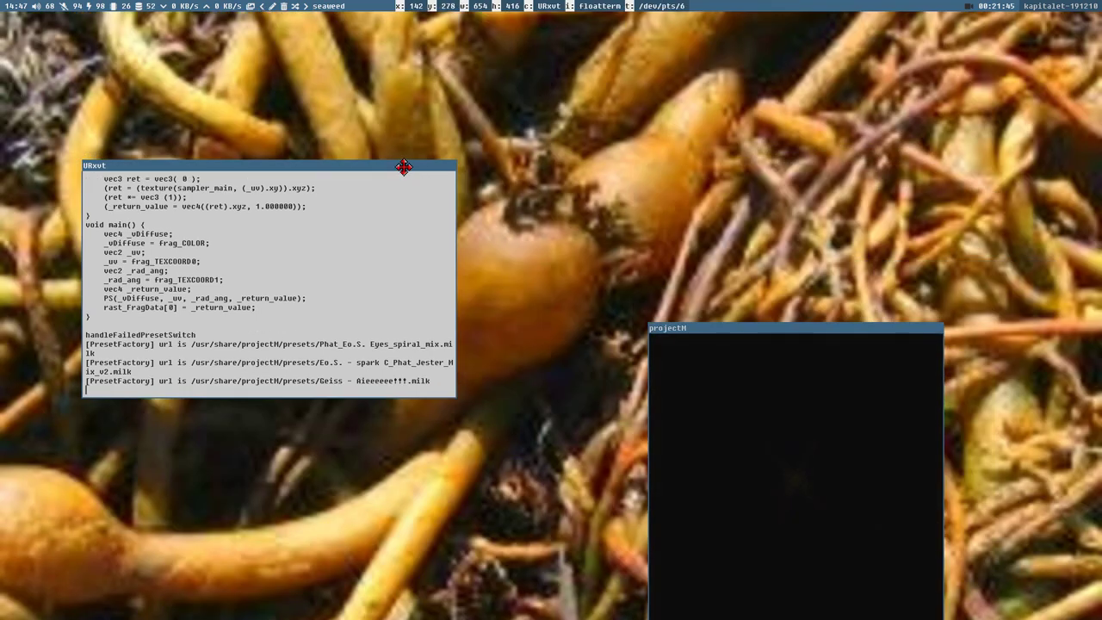
pyautogui.moveTo(406, 167); pyautogui.dragTo(409, 253)
# Step: Step the wallpaper forward from seaweed, through projectlizard_scales, until projectM_ruin is the desktop background
pyautogui.click(311, 8)
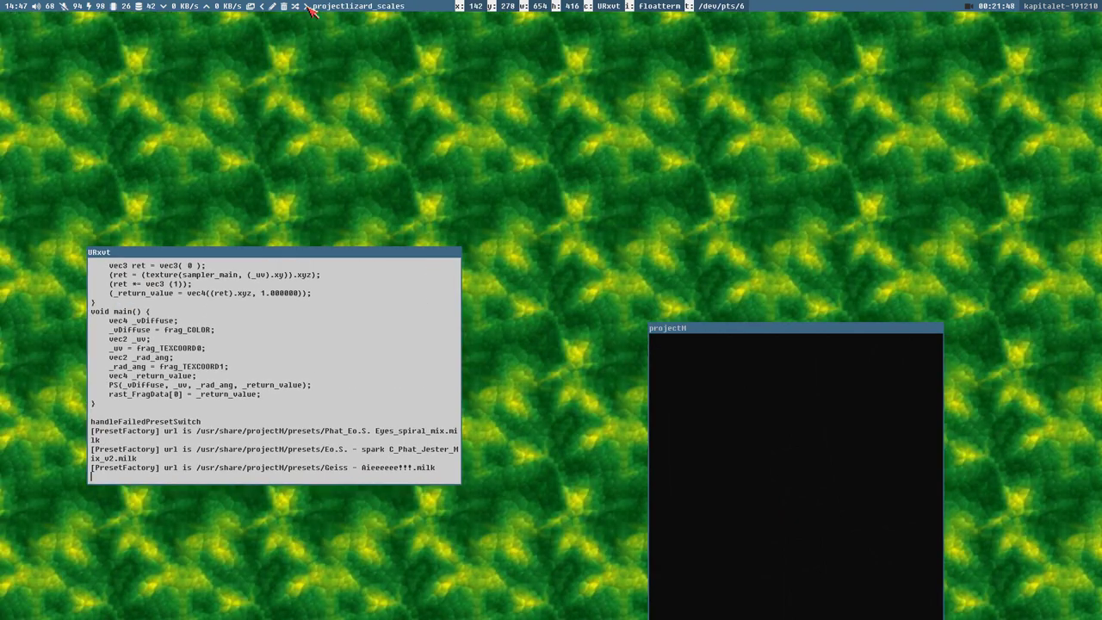
pyautogui.click(311, 9)
pyautogui.click(311, 8)
pyautogui.click(311, 8)
pyautogui.click(311, 9)
pyautogui.click(310, 8)
pyautogui.click(309, 7)
pyautogui.click(310, 6)
# Step: Reposition the terminal and the projectM window so that they sit side by side without overlapping
pyautogui.moveTo(360, 251); pyautogui.dragTo(810, 152)
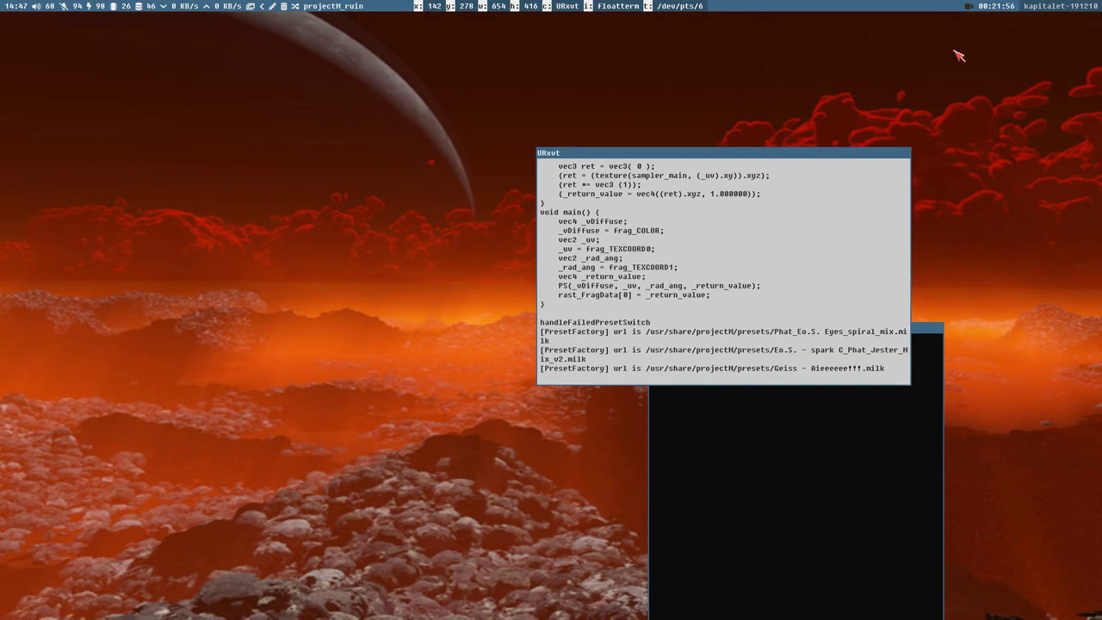
pyautogui.moveTo(676, 153); pyautogui.dragTo(320, 241)
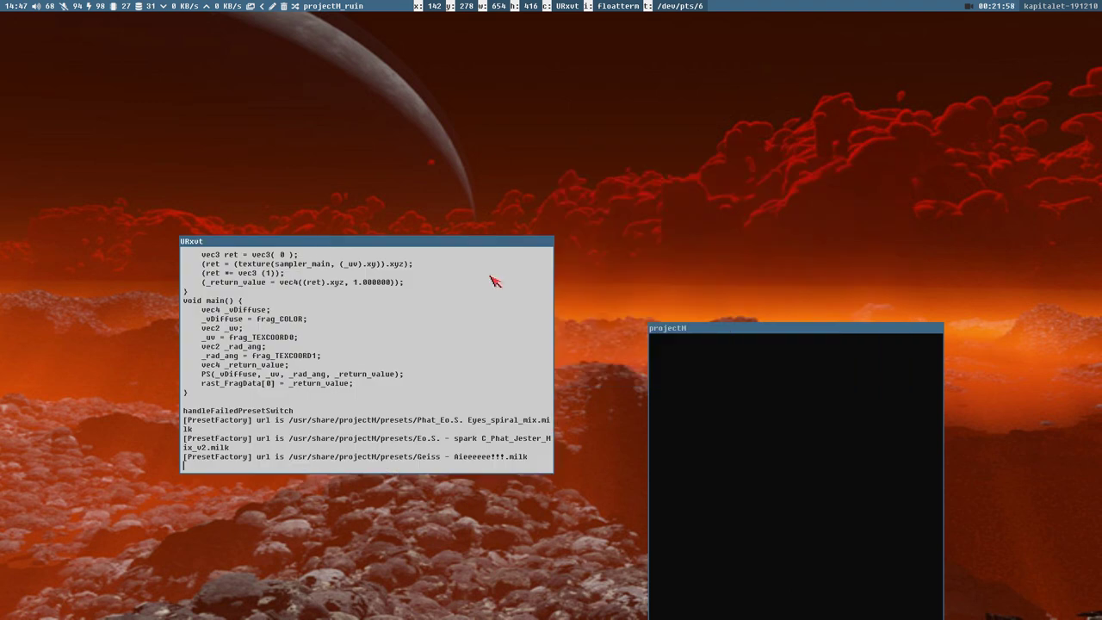
pyautogui.moveTo(729, 327); pyautogui.dragTo(715, 152)
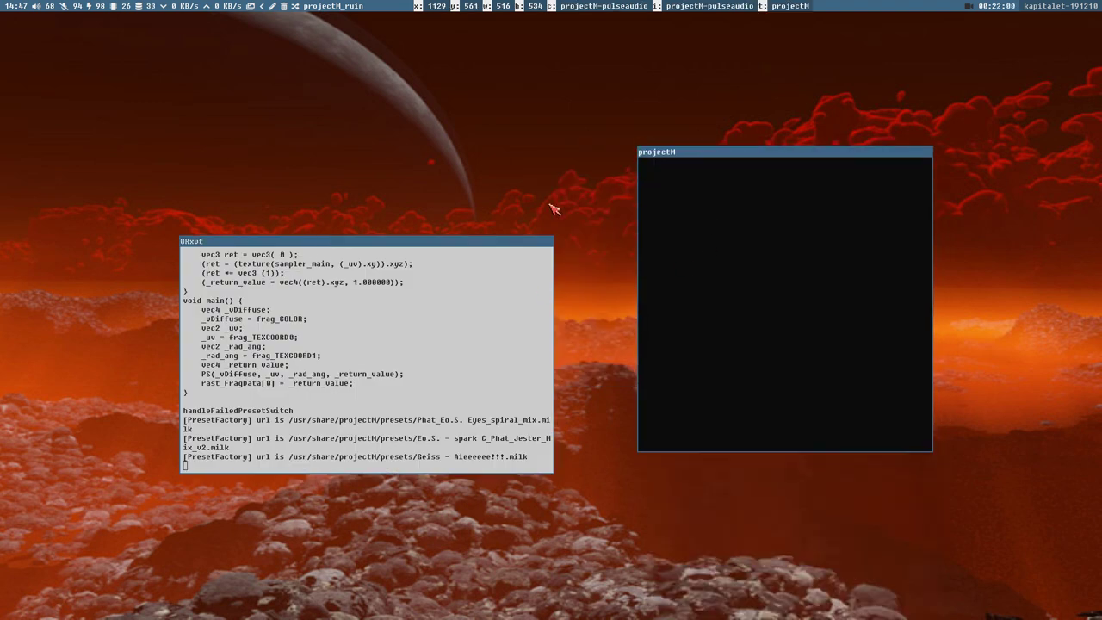